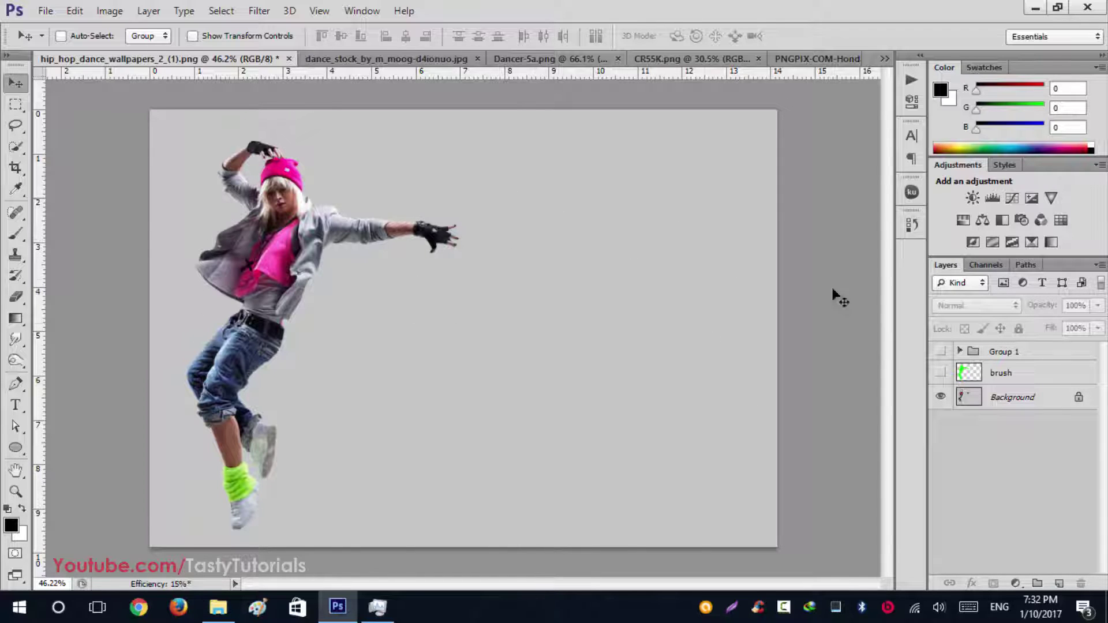
Show the brush layer and Group 1 of the hip-hop dancer image and inspect the finished effect up close
{"action": "left_click", "coordinate": [942, 374]}
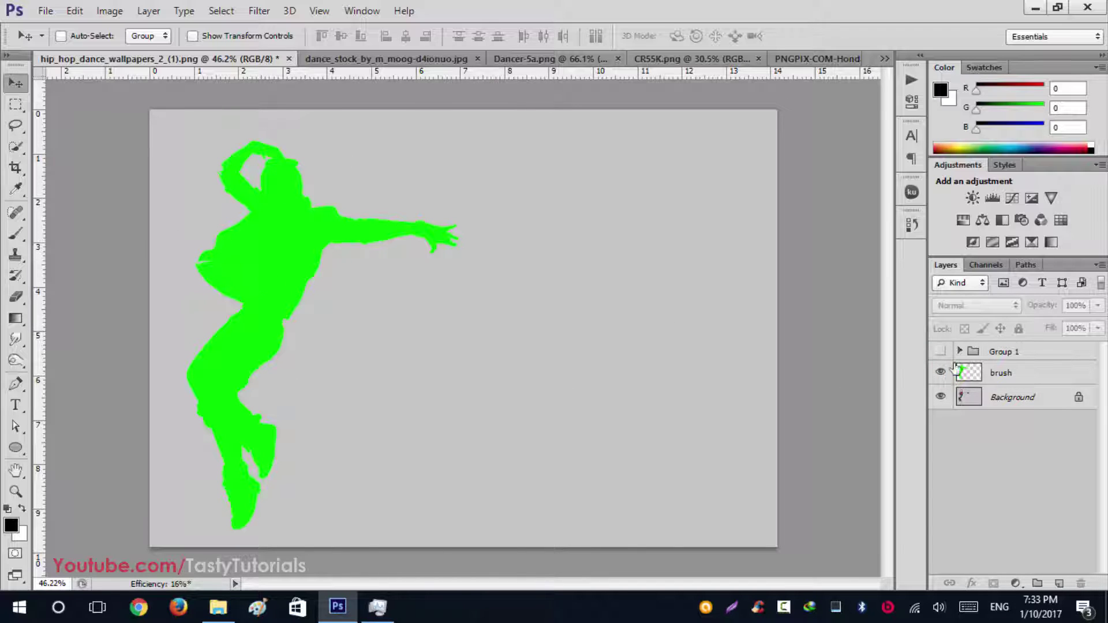
{"action": "left_click", "coordinate": [942, 352]}
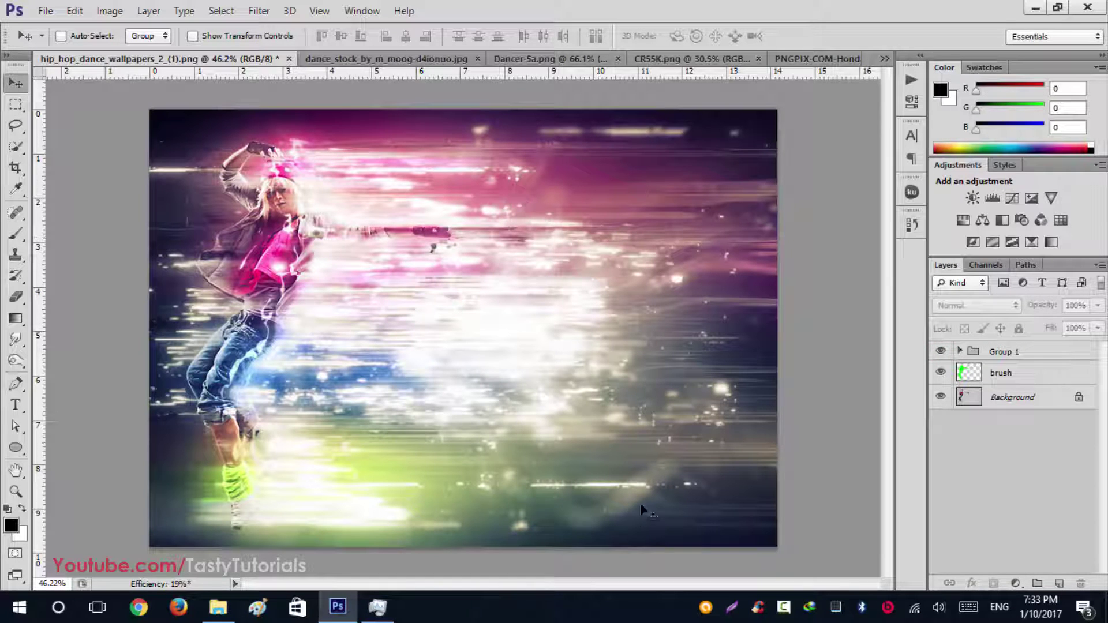
{"action": "scroll", "coordinate": [594, 445], "scroll_direction": "up", "scroll_amount": 2}
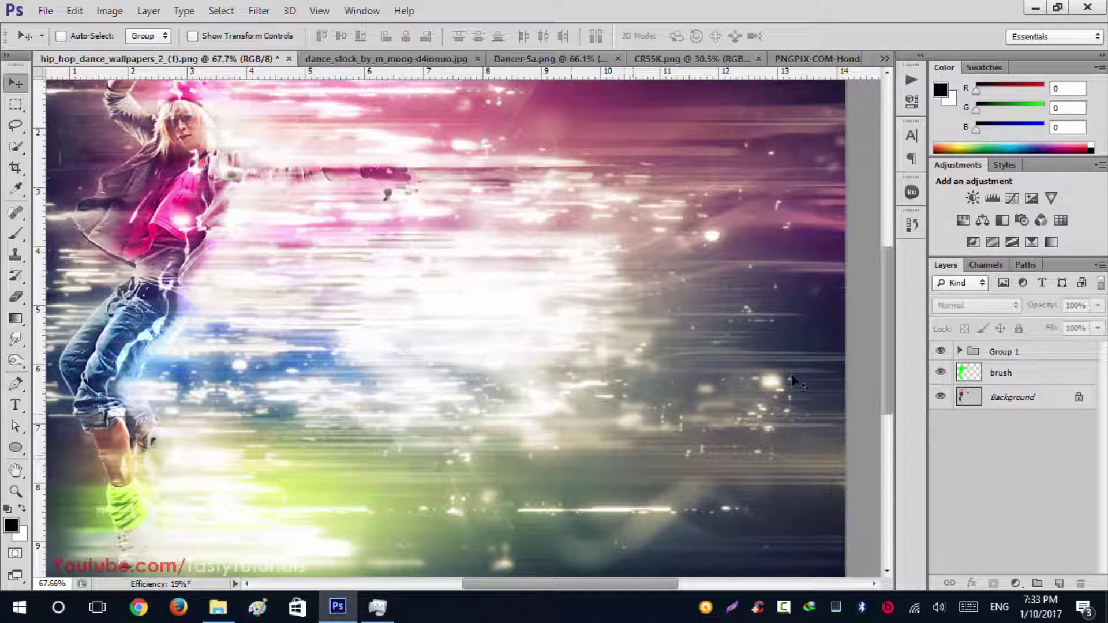
{"action": "scroll", "coordinate": [889, 381], "scroll_direction": "up", "scroll_amount": 2}
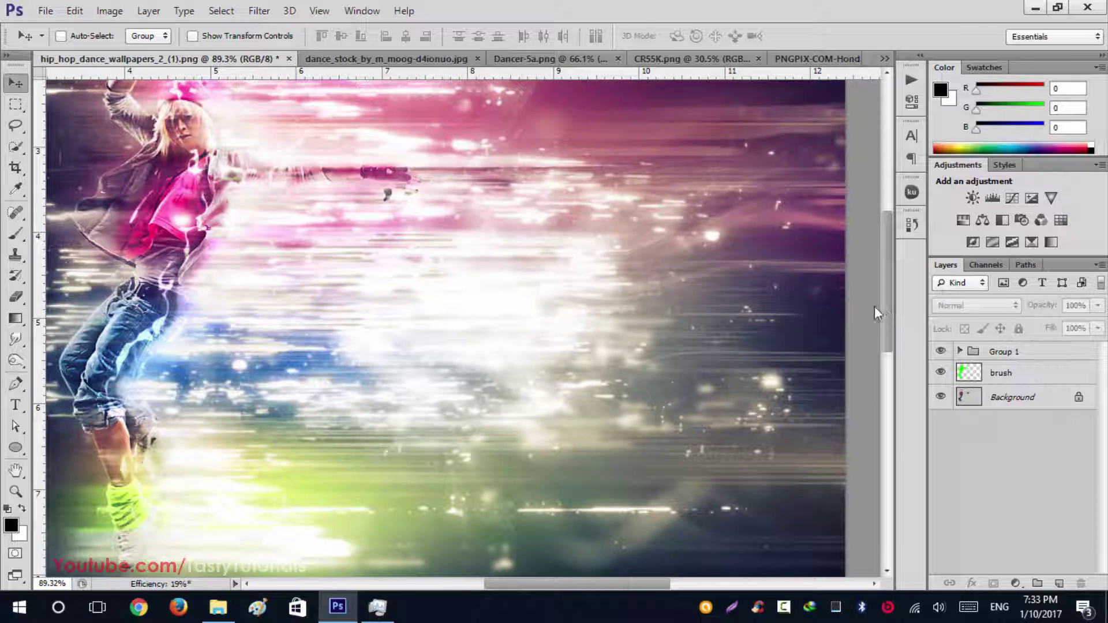
{"action": "scroll", "coordinate": [408, 304], "scroll_direction": "up", "scroll_amount": 3}
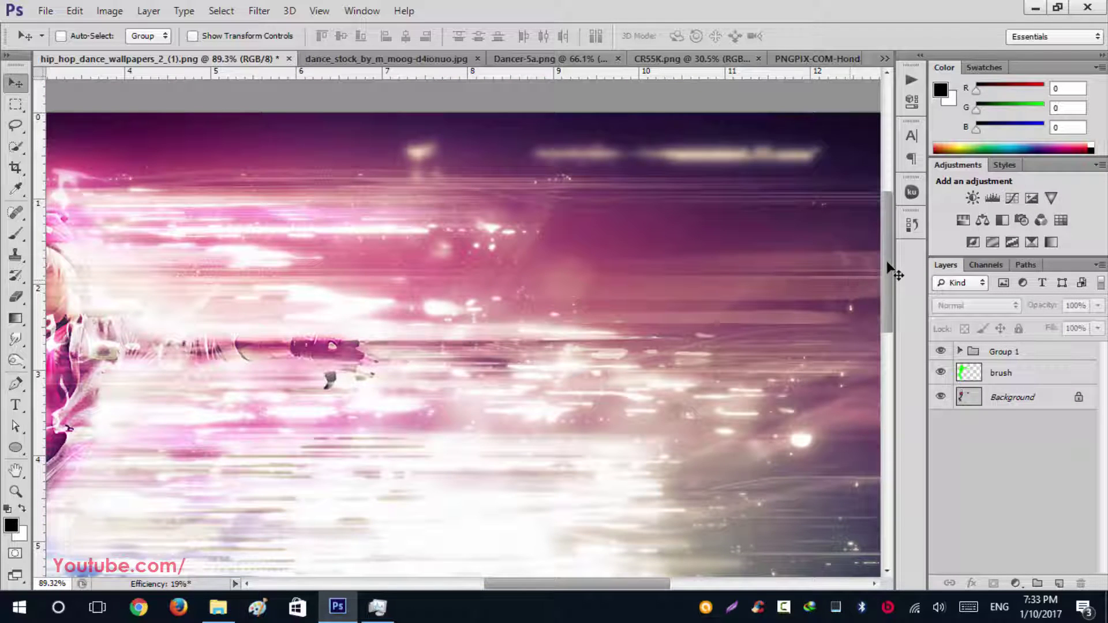
{"action": "mouse_move", "coordinate": [885, 293]}
{"action": "left_mouse_down"}
{"action": "mouse_move", "coordinate": [891, 406]}
{"action": "mouse_move", "coordinate": [901, 289]}
{"action": "left_mouse_up"}
{"action": "scroll", "coordinate": [703, 472], "scroll_direction": "down", "scroll_amount": 2}
{"action": "left_click_drag", "start_coordinate": [634, 586], "coordinate": [577, 603]}
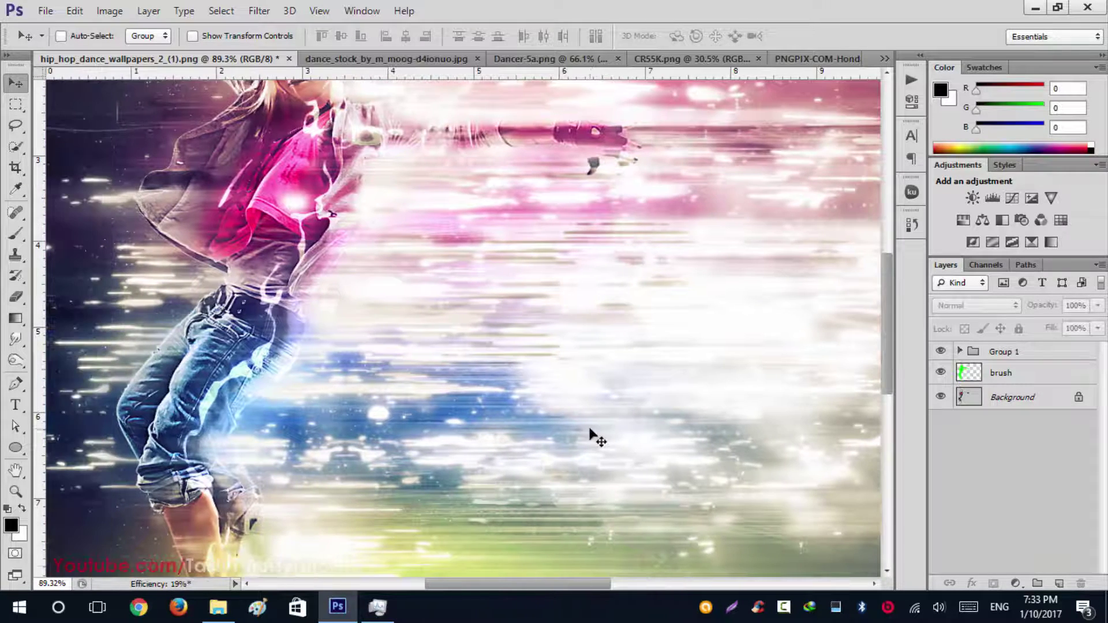
{"action": "scroll", "coordinate": [589, 437], "scroll_direction": "down", "scroll_amount": 2}
Show the brush layer and Group 1 in dance_stock_by_m_moog-d4ionuo.jpg and compare the effect with the hip-hop dancer image
{"action": "left_click", "coordinate": [385, 58]}
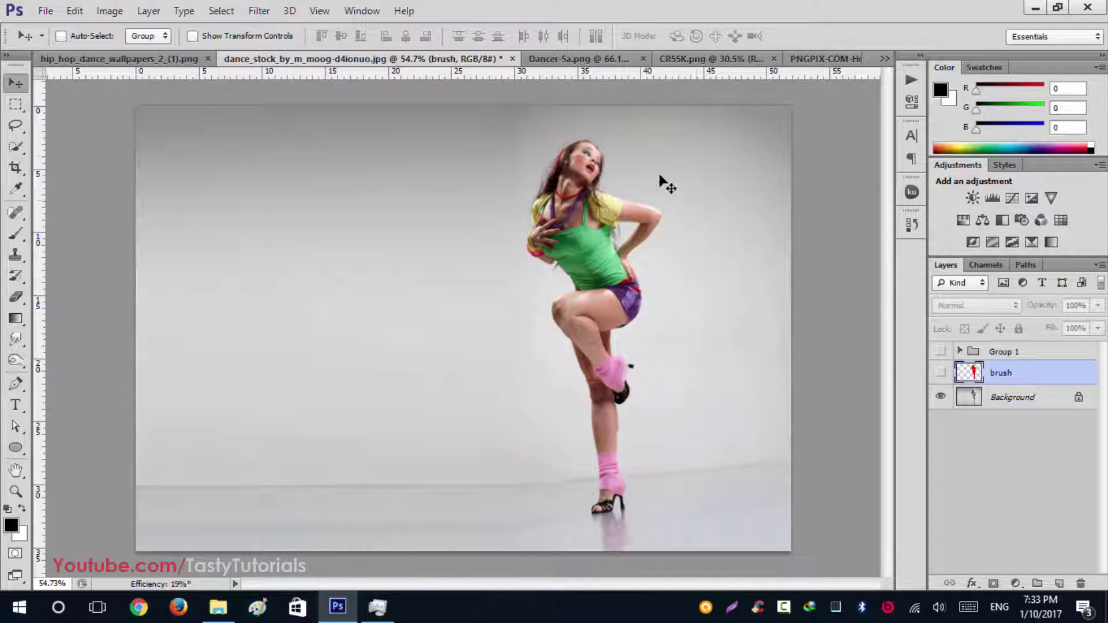
{"action": "left_click", "coordinate": [941, 372]}
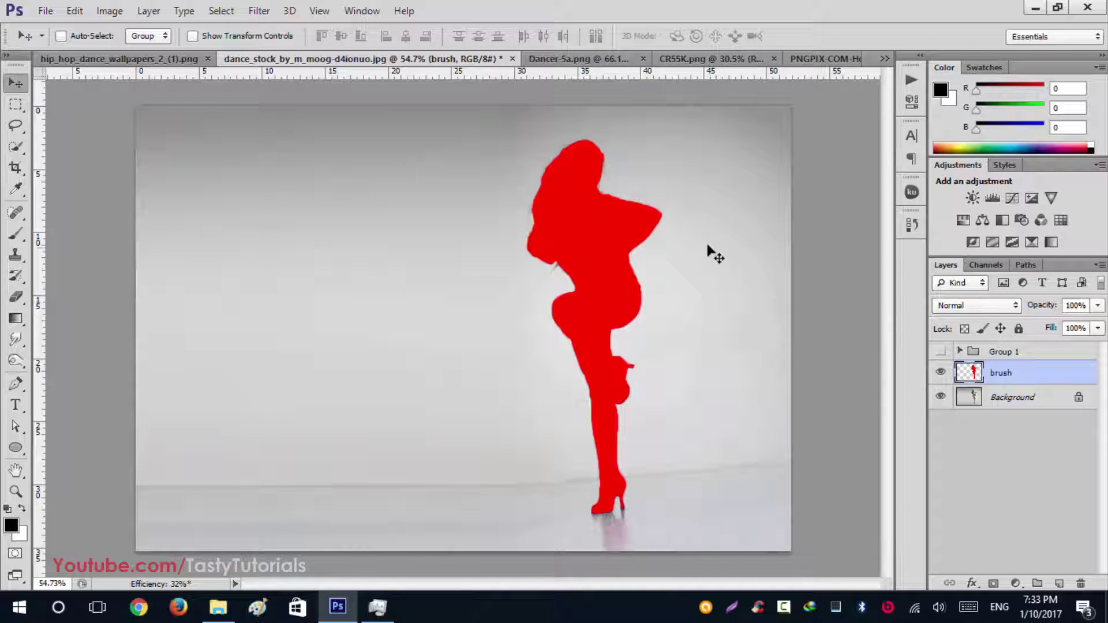
{"action": "left_click", "coordinate": [940, 352]}
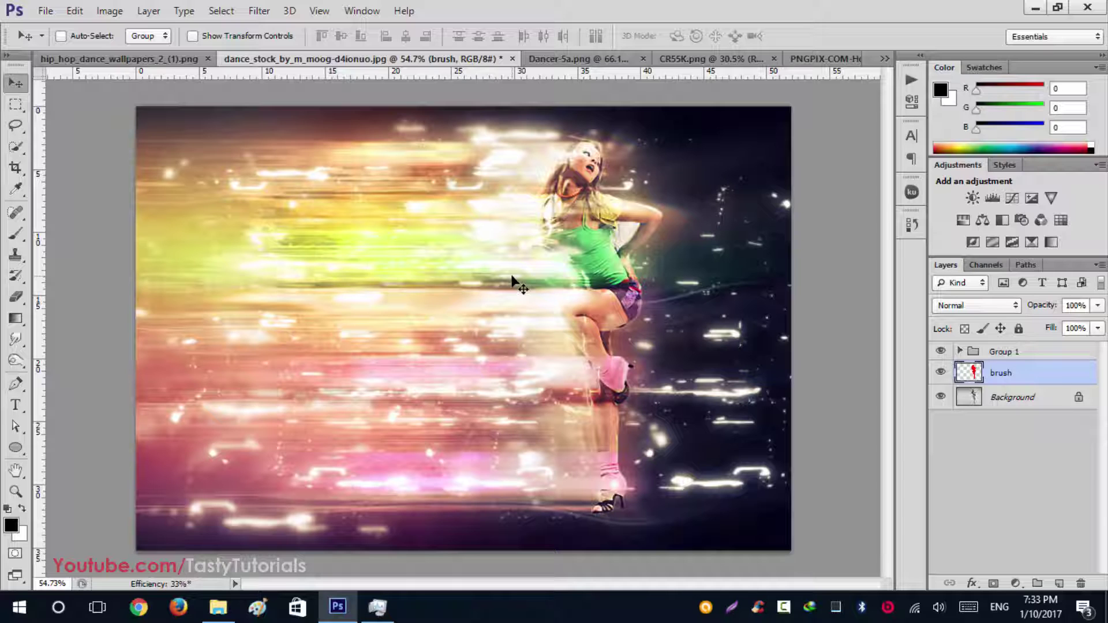
{"action": "left_click", "coordinate": [85, 58]}
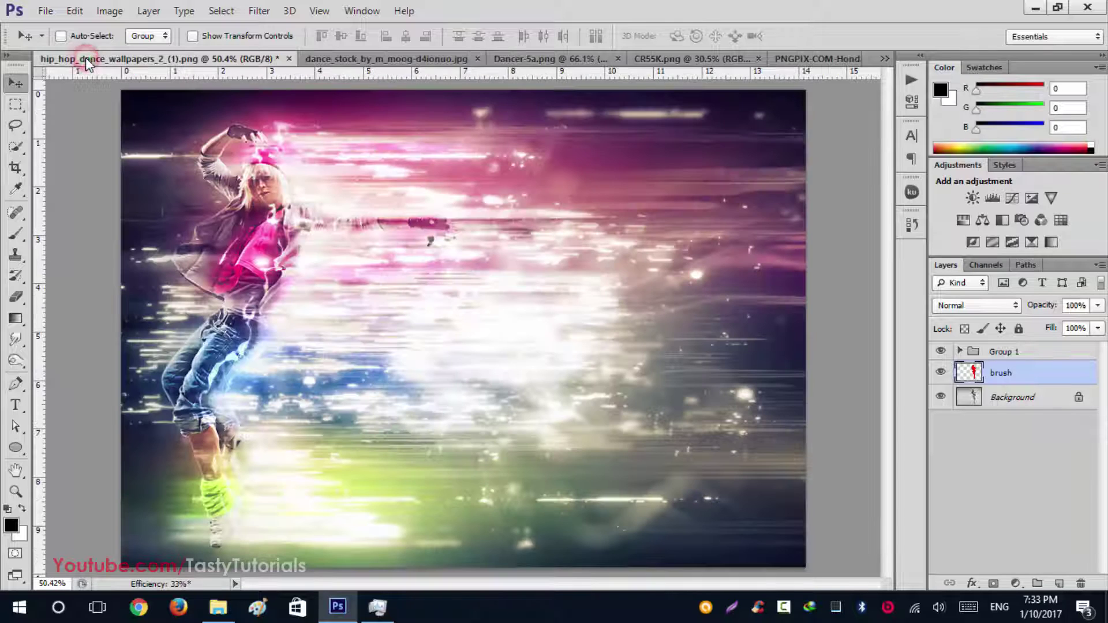
{"action": "left_click", "coordinate": [387, 58]}
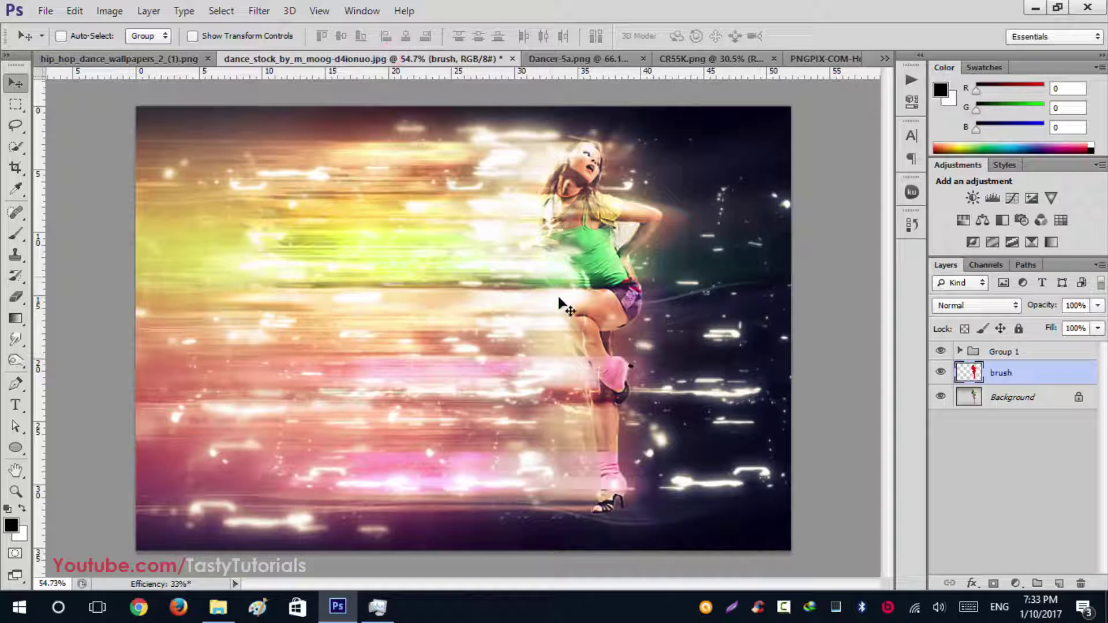
Hide the background fill layer in Group 1 and preview the adjustment layer just below the Color Options group
{"action": "left_click", "coordinate": [959, 351]}
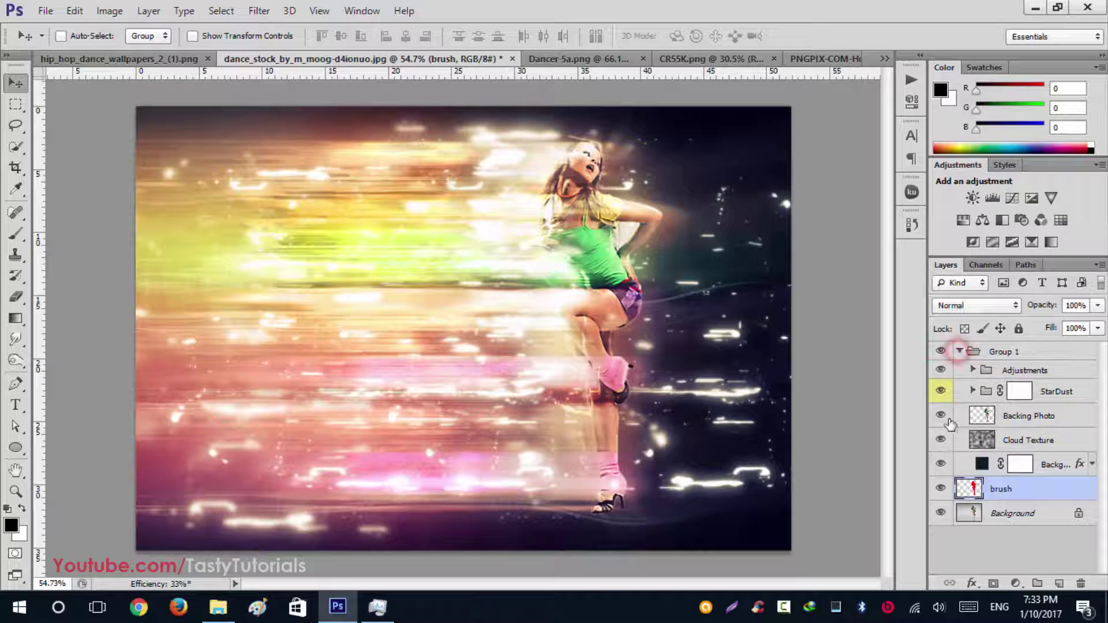
{"action": "left_click", "coordinate": [940, 465]}
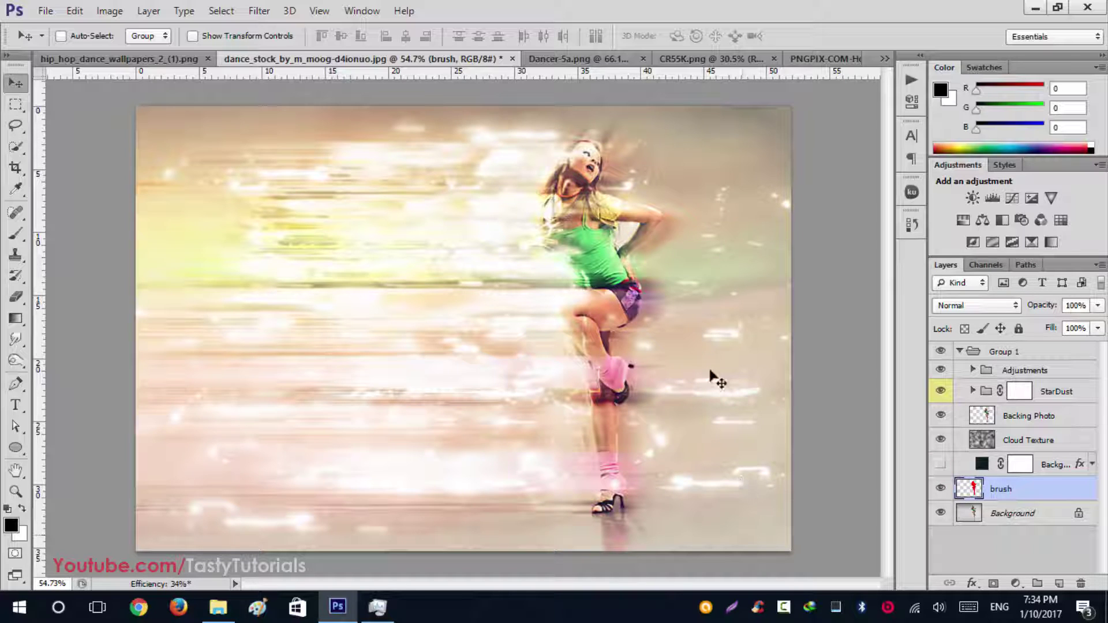
{"action": "left_click", "coordinate": [974, 370]}
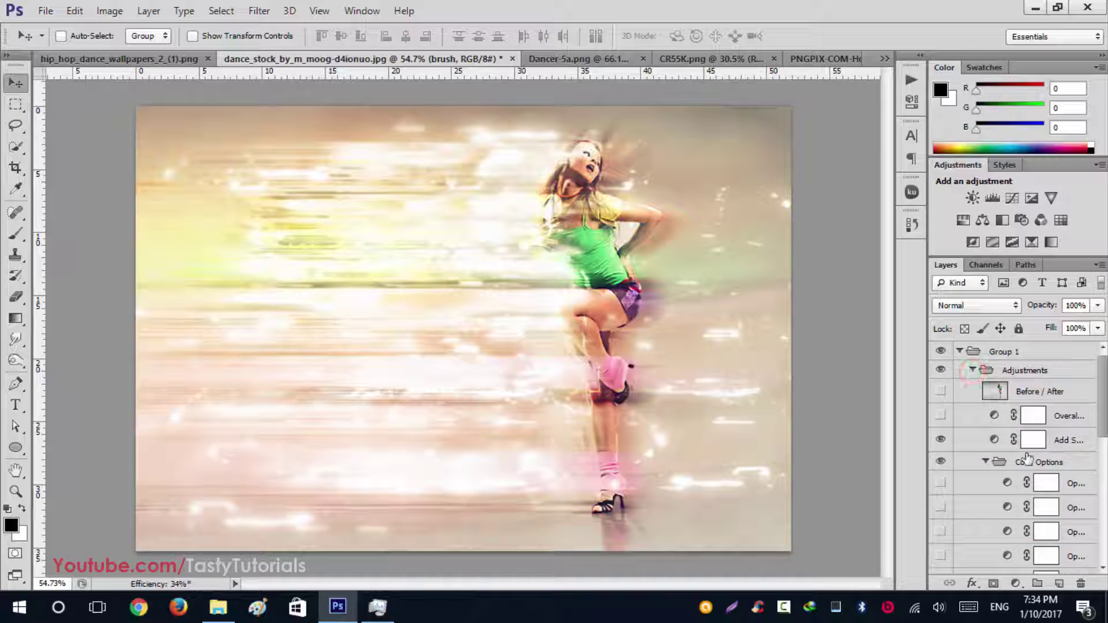
{"action": "left_click", "coordinate": [986, 462]}
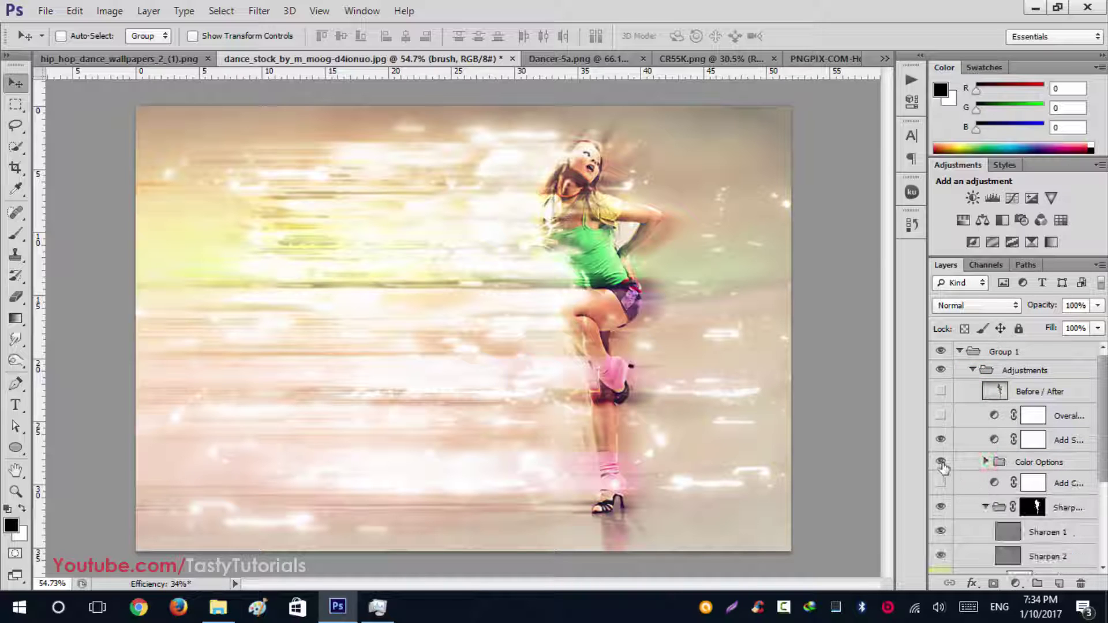
{"action": "left_click", "coordinate": [941, 484]}
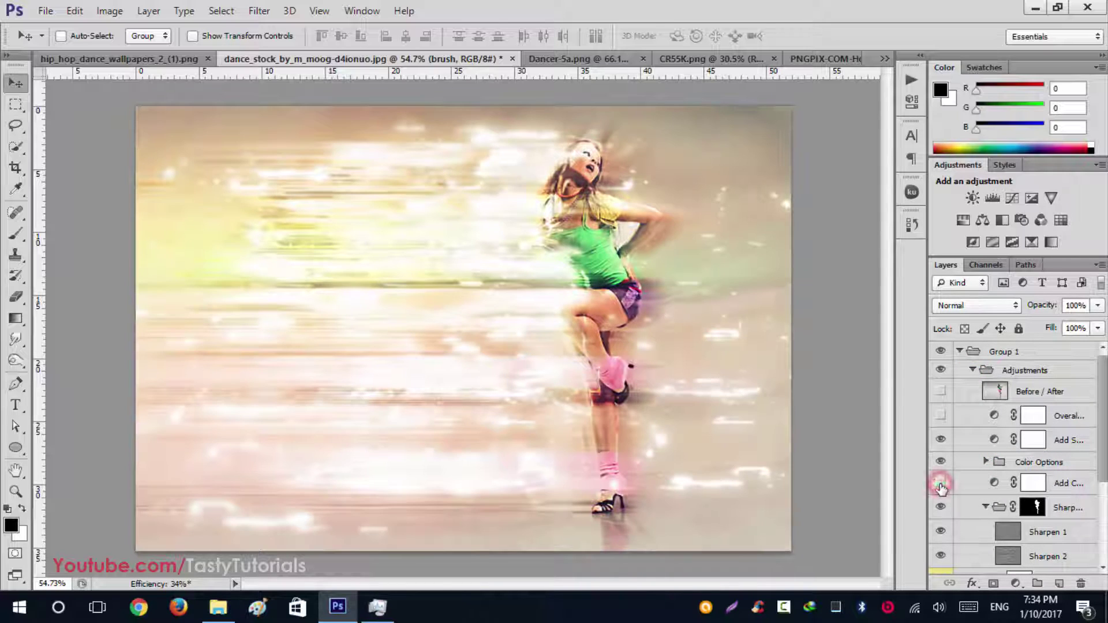
{"action": "left_click", "coordinate": [974, 370]}
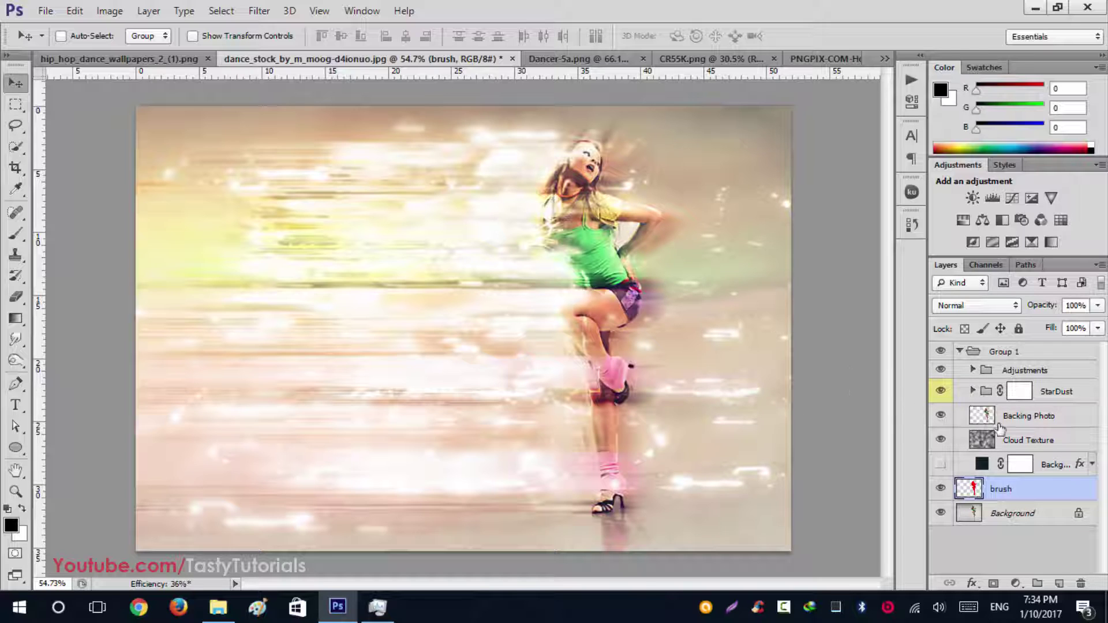
Select the StarDust group's layer mask and set up the Brush tool with a size of 78 px
{"action": "left_click", "coordinate": [1025, 390]}
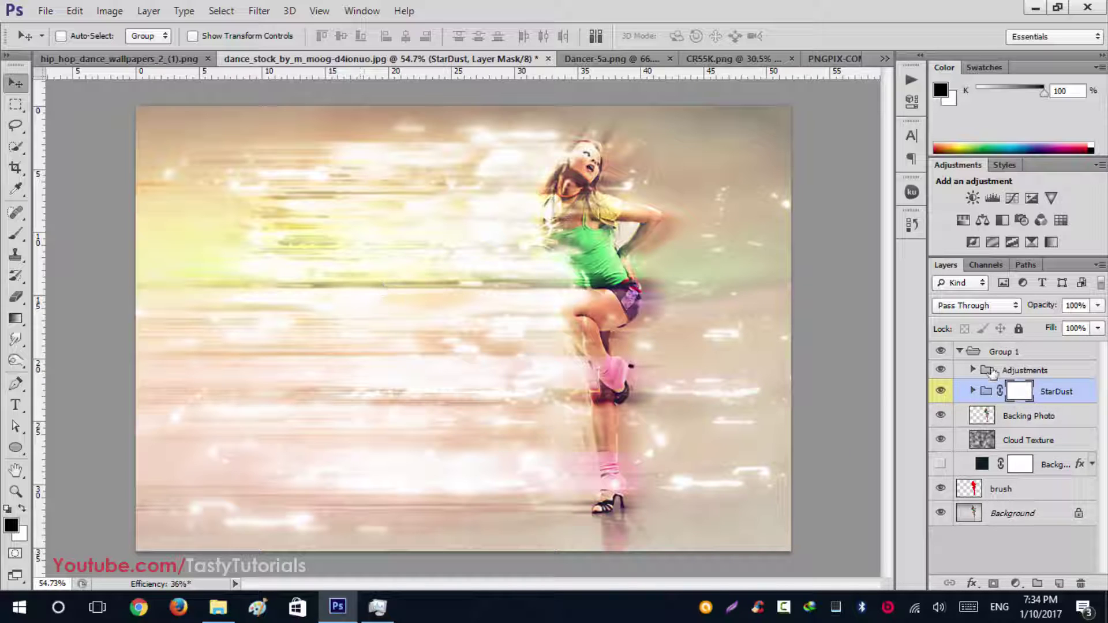
{"action": "left_click", "coordinate": [941, 391]}
{"action": "left_click", "coordinate": [941, 391]}
{"action": "left_click", "coordinate": [13, 235]}
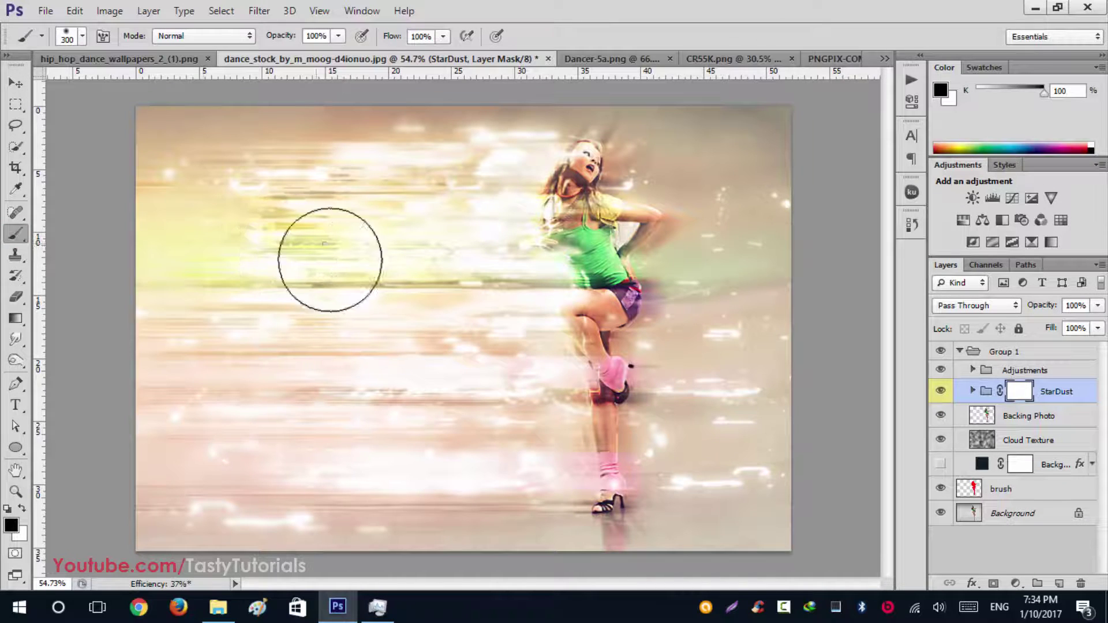
{"action": "right_click", "coordinate": [457, 312]}
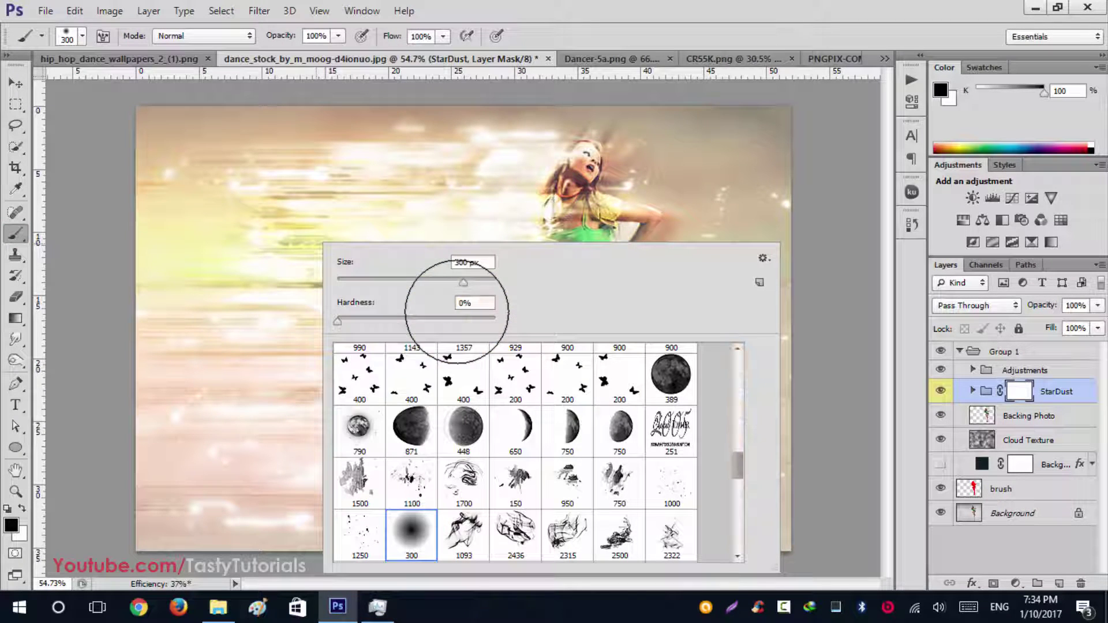
{"action": "left_click_drag", "start_coordinate": [462, 287], "coordinate": [404, 281]}
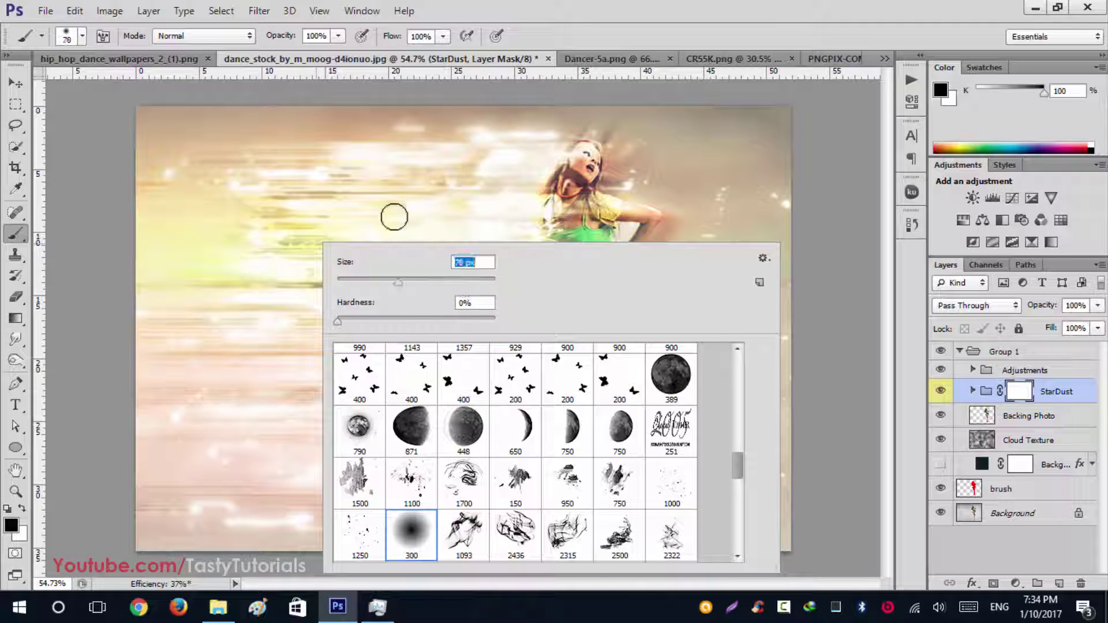
{"action": "key", "text": "Return"}
Paint freehand black strokes on the StarDust mask over the dancer and the light streaks beside her
{"action": "mouse_move", "coordinate": [584, 131]}
{"action": "left_mouse_down"}
{"action": "mouse_move", "coordinate": [583, 177]}
{"action": "mouse_move", "coordinate": [588, 146]}
{"action": "mouse_move", "coordinate": [610, 239]}
{"action": "mouse_move", "coordinate": [649, 222]}
{"action": "mouse_move", "coordinate": [635, 255]}
{"action": "mouse_move", "coordinate": [606, 232]}
{"action": "mouse_move", "coordinate": [599, 278]}
{"action": "mouse_move", "coordinate": [623, 326]}
{"action": "mouse_move", "coordinate": [594, 333]}
{"action": "mouse_move", "coordinate": [594, 380]}
{"action": "mouse_move", "coordinate": [611, 376]}
{"action": "mouse_move", "coordinate": [610, 507]}
{"action": "left_mouse_up"}
{"action": "left_click_drag", "start_coordinate": [470, 237], "coordinate": [363, 295]}
{"action": "mouse_move", "coordinate": [331, 143]}
{"action": "left_mouse_down"}
{"action": "mouse_move", "coordinate": [381, 438]}
{"action": "mouse_move", "coordinate": [371, 294]}
{"action": "mouse_move", "coordinate": [274, 319]}
{"action": "mouse_move", "coordinate": [465, 264]}
{"action": "mouse_move", "coordinate": [510, 460]}
{"action": "mouse_move", "coordinate": [448, 122]}
{"action": "mouse_move", "coordinate": [477, 287]}
{"action": "left_mouse_up"}
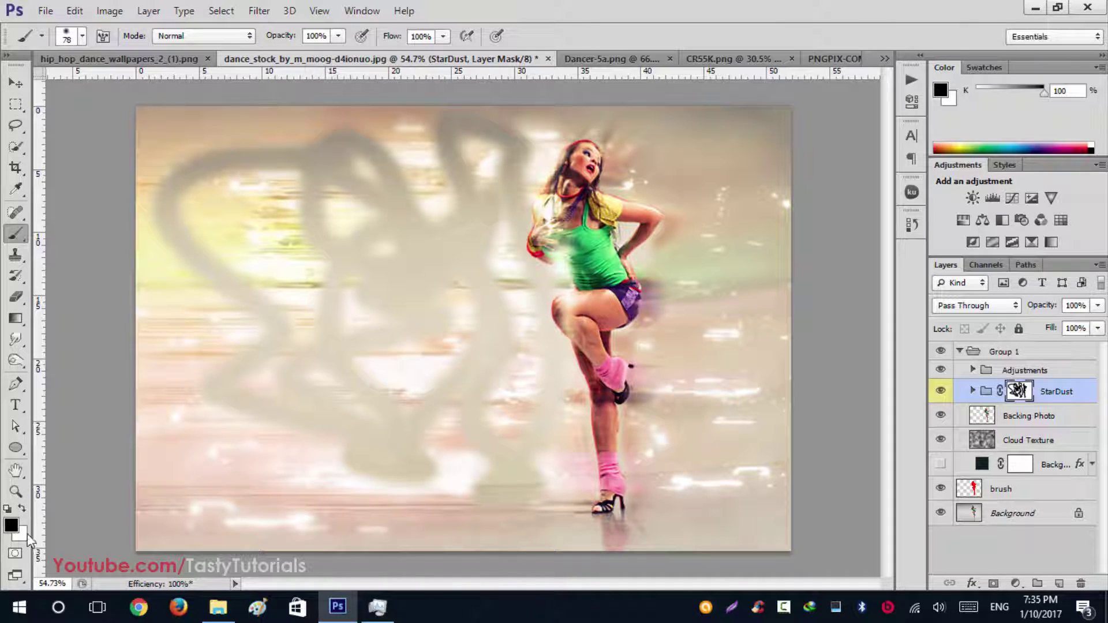
{"action": "mouse_move", "coordinate": [492, 148]}
{"action": "left_mouse_down"}
{"action": "mouse_move", "coordinate": [427, 279]}
{"action": "mouse_move", "coordinate": [537, 524]}
{"action": "left_mouse_up"}
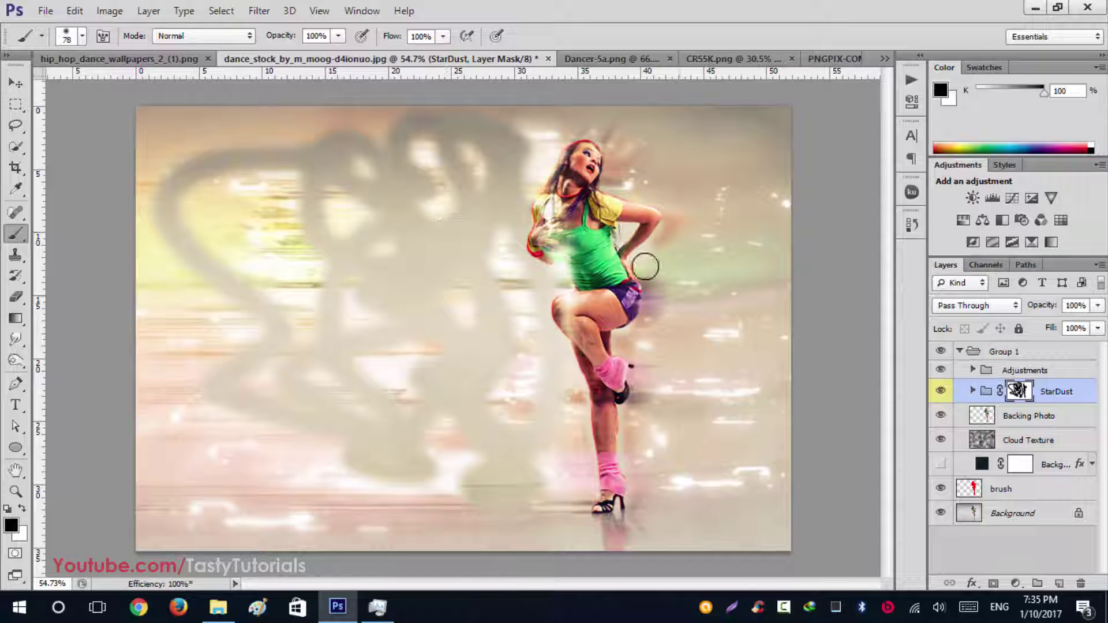
Delete the painted StarDust layer mask and add a fresh white mask to the group
{"action": "left_click_drag", "start_coordinate": [1016, 396], "coordinate": [1083, 583]}
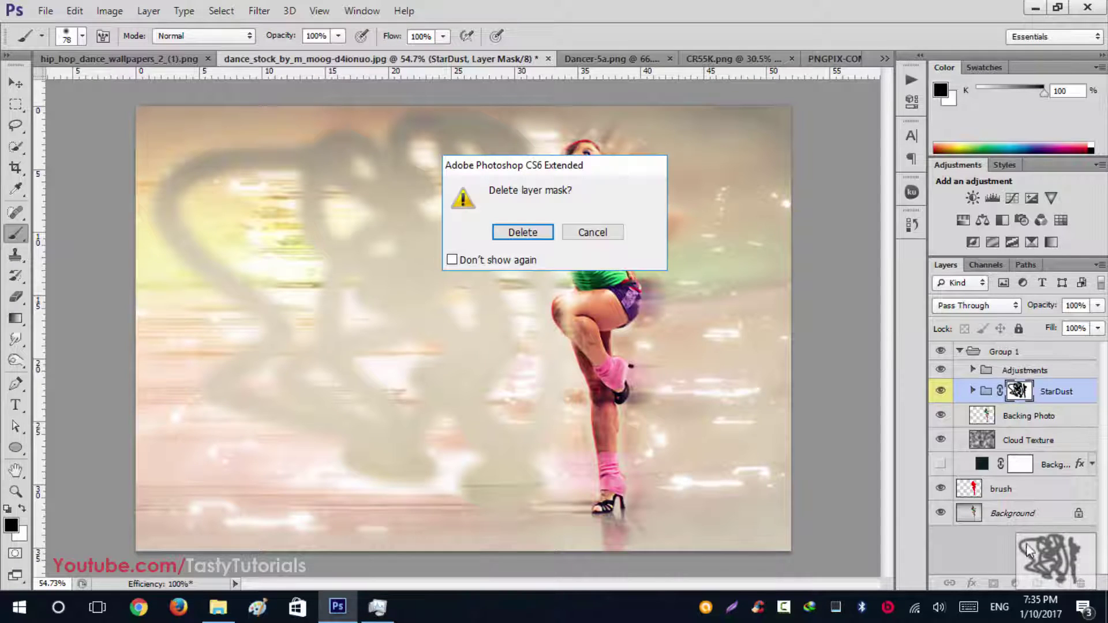
{"action": "left_click", "coordinate": [519, 233]}
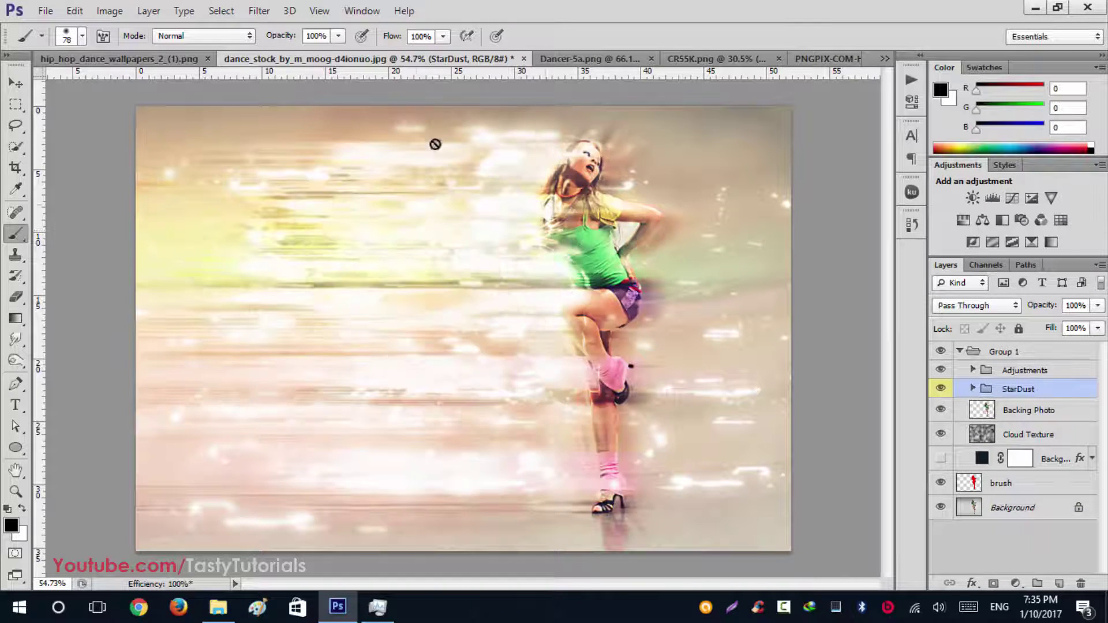
{"action": "left_click", "coordinate": [993, 583]}
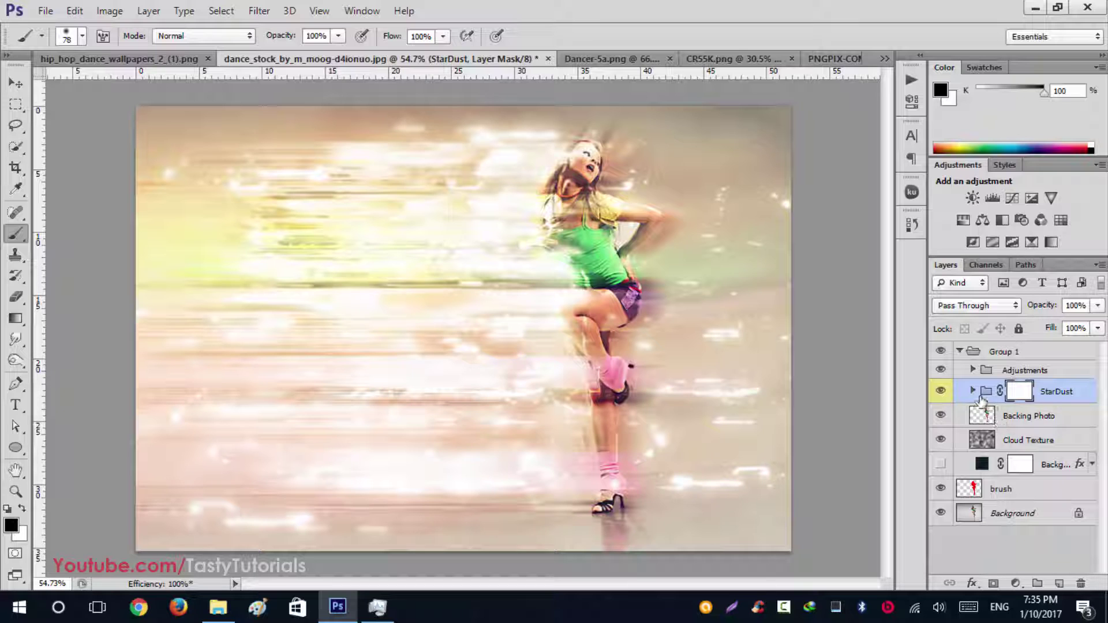
Examine the layers inside the StarDust group, collapse the group again, and leave no layer selected
{"action": "left_click", "coordinate": [970, 391]}
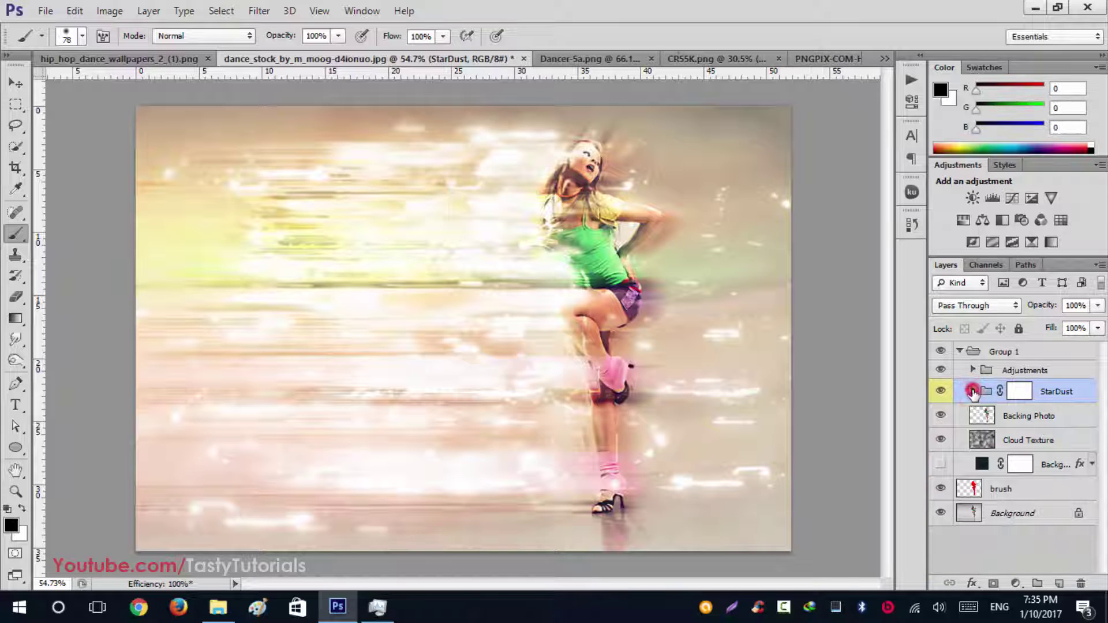
{"action": "left_click", "coordinate": [971, 392]}
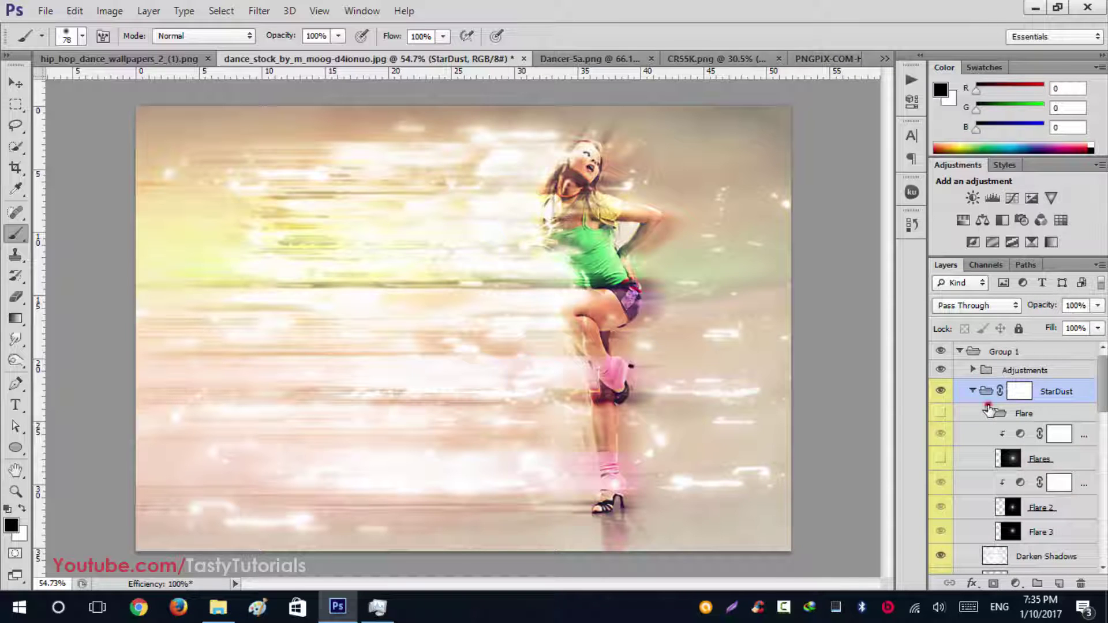
{"action": "left_click", "coordinate": [986, 412]}
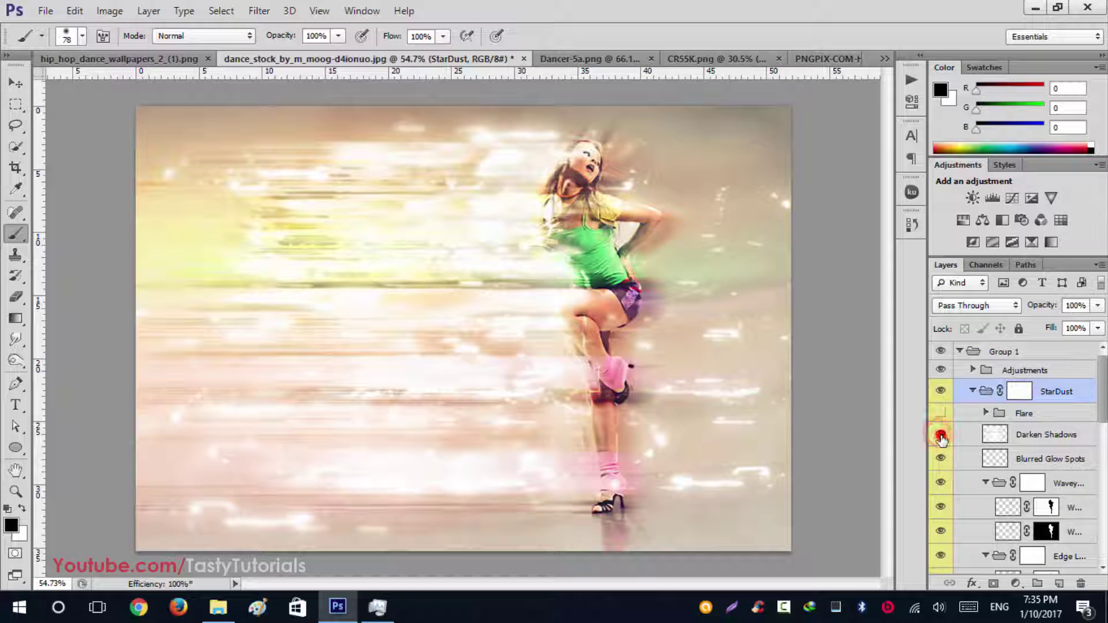
{"action": "left_click", "coordinate": [940, 459]}
{"action": "left_click", "coordinate": [941, 482]}
{"action": "scroll", "coordinate": [991, 500], "scroll_direction": "down", "scroll_amount": 10}
{"action": "scroll", "coordinate": [992, 500], "scroll_direction": "down", "scroll_amount": 5}
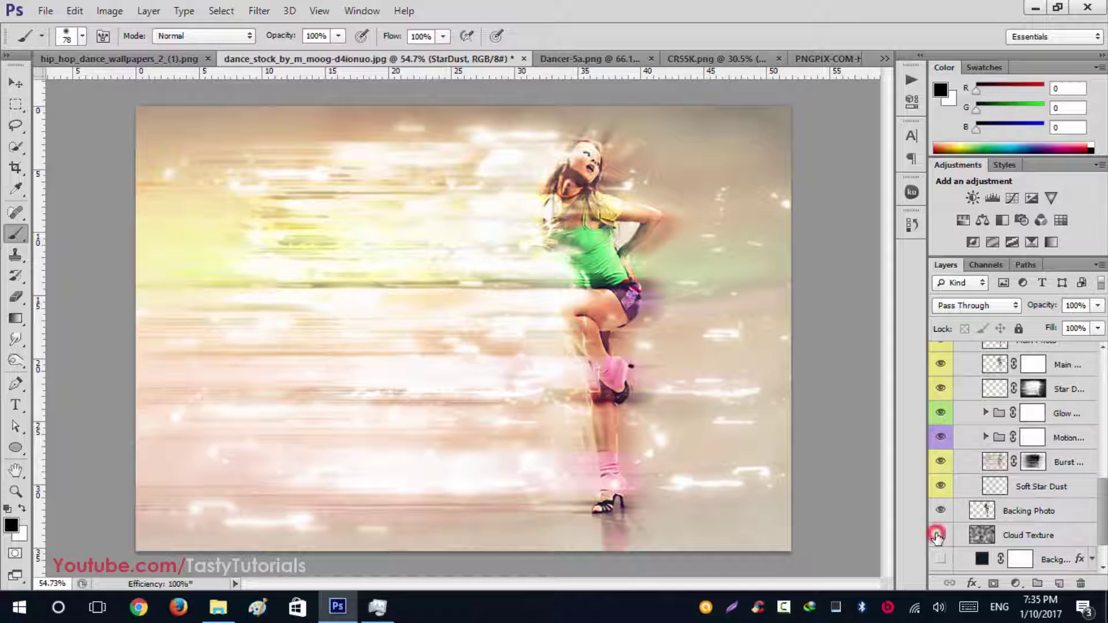
{"action": "left_click_drag", "start_coordinate": [1102, 497], "coordinate": [1103, 366]}
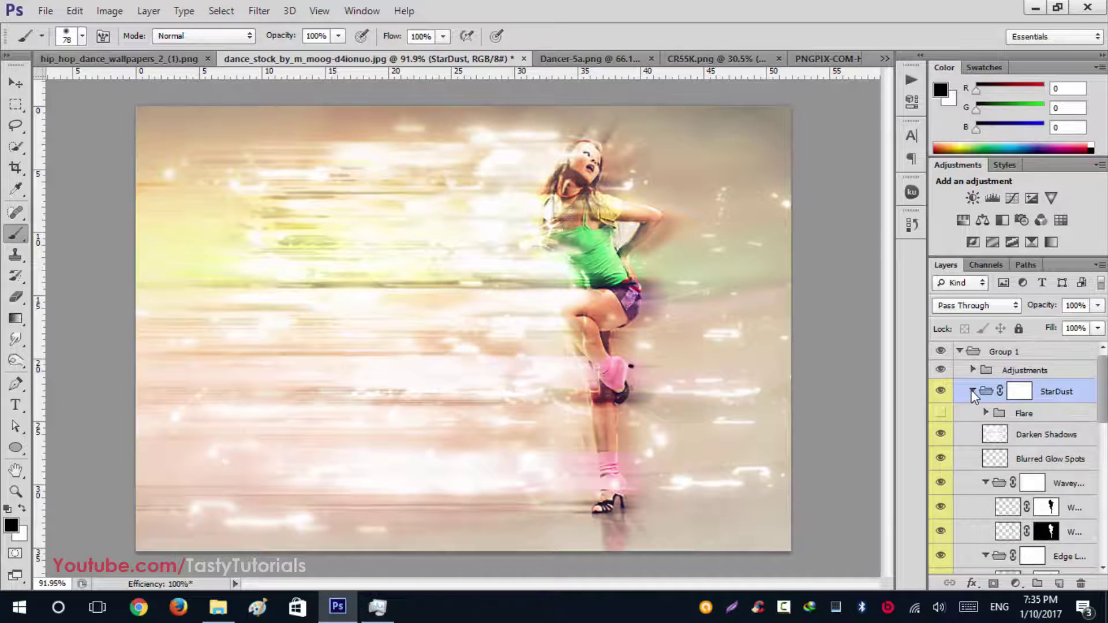
{"action": "left_click", "coordinate": [973, 391]}
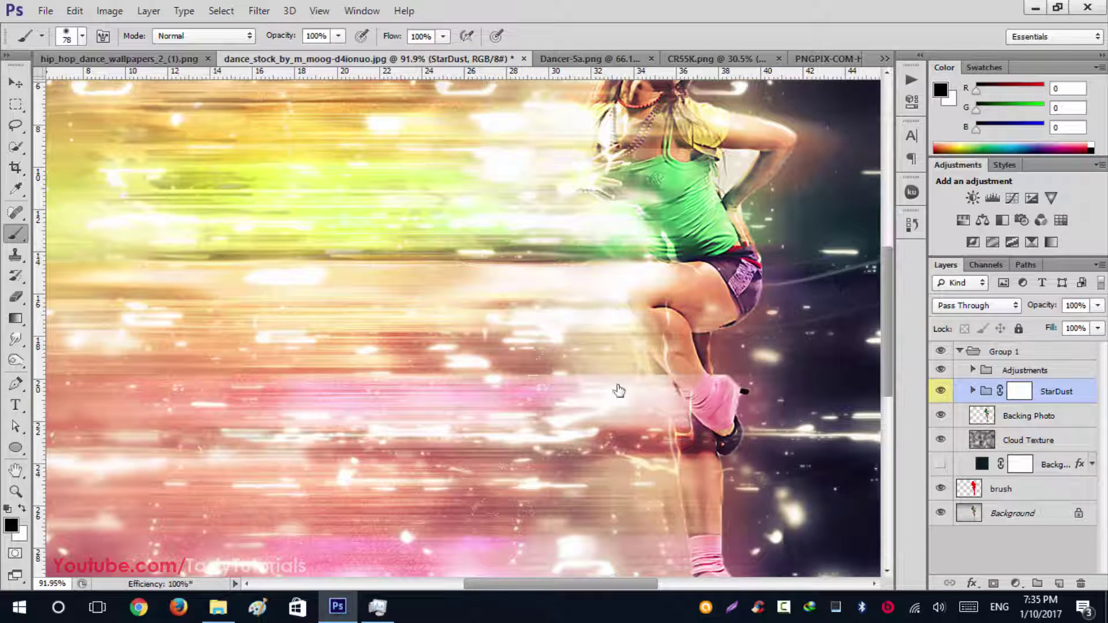
{"action": "left_click", "coordinate": [992, 529]}
{"action": "key", "text": "ctrl+0"}
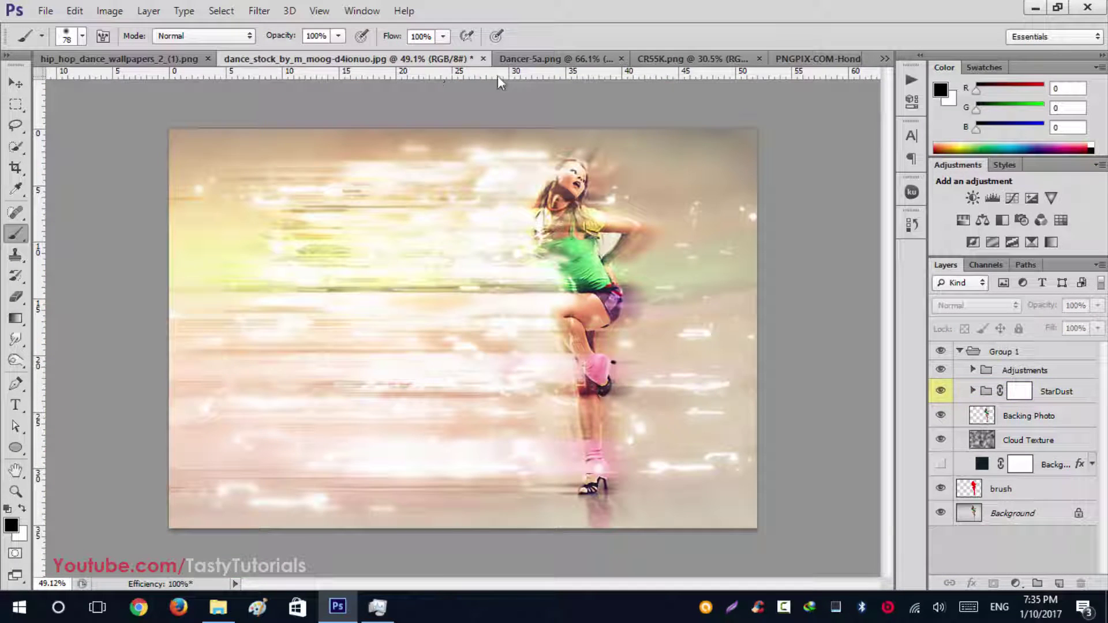
Switch to the Dancer-5a.png document, activate the Move tool, and make the green brush layer visible over the dancer
{"action": "left_click", "coordinate": [544, 59]}
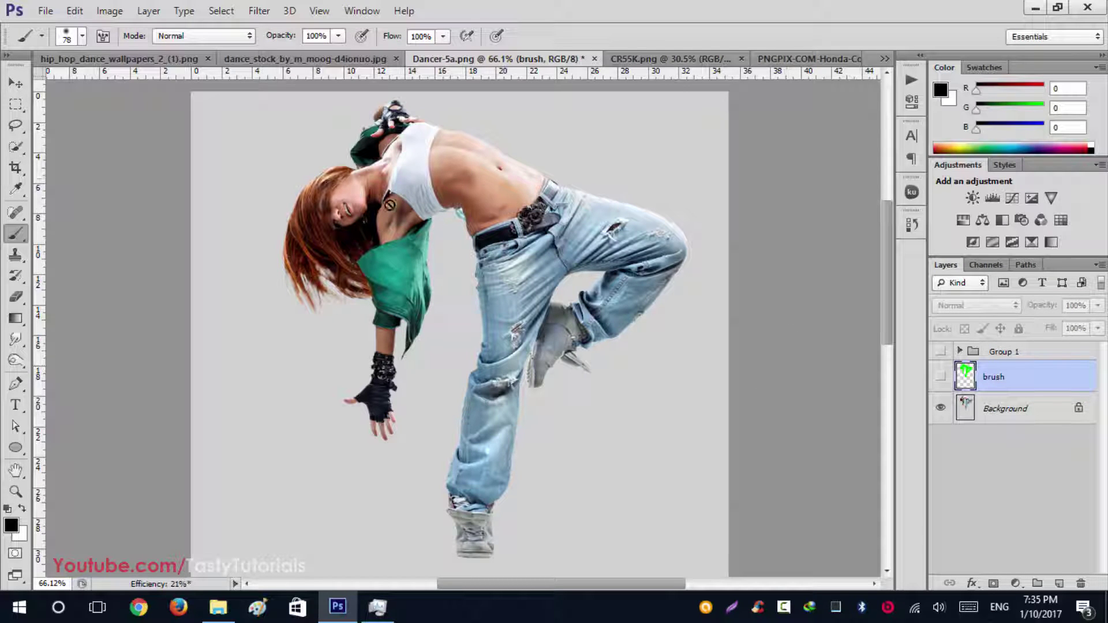
{"action": "scroll", "coordinate": [414, 256], "scroll_direction": "down", "scroll_amount": 4}
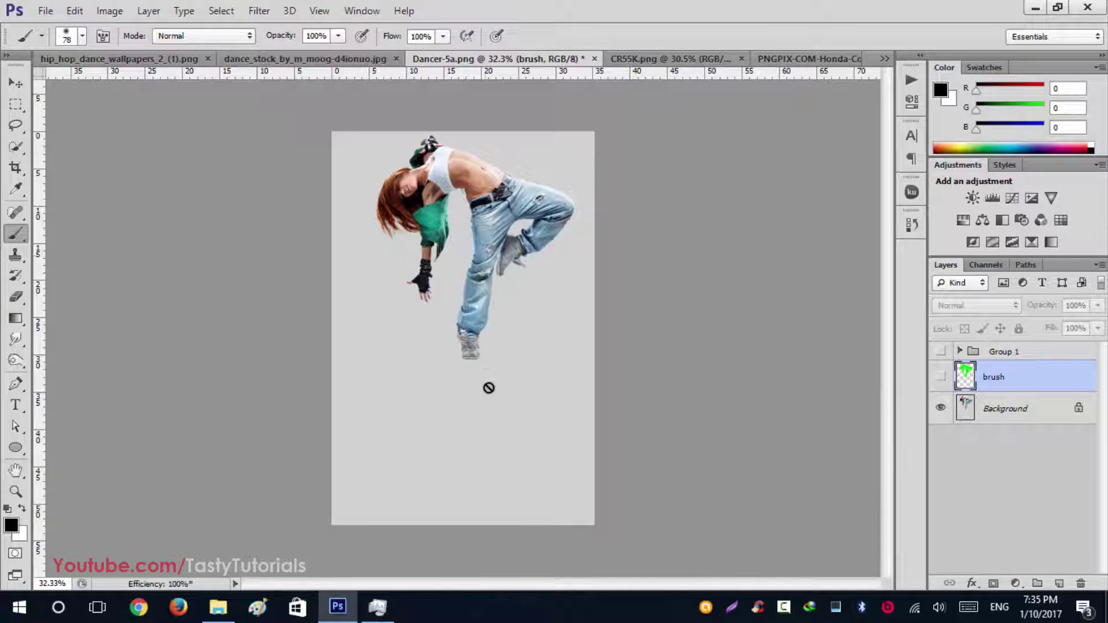
{"action": "left_click", "coordinate": [16, 84]}
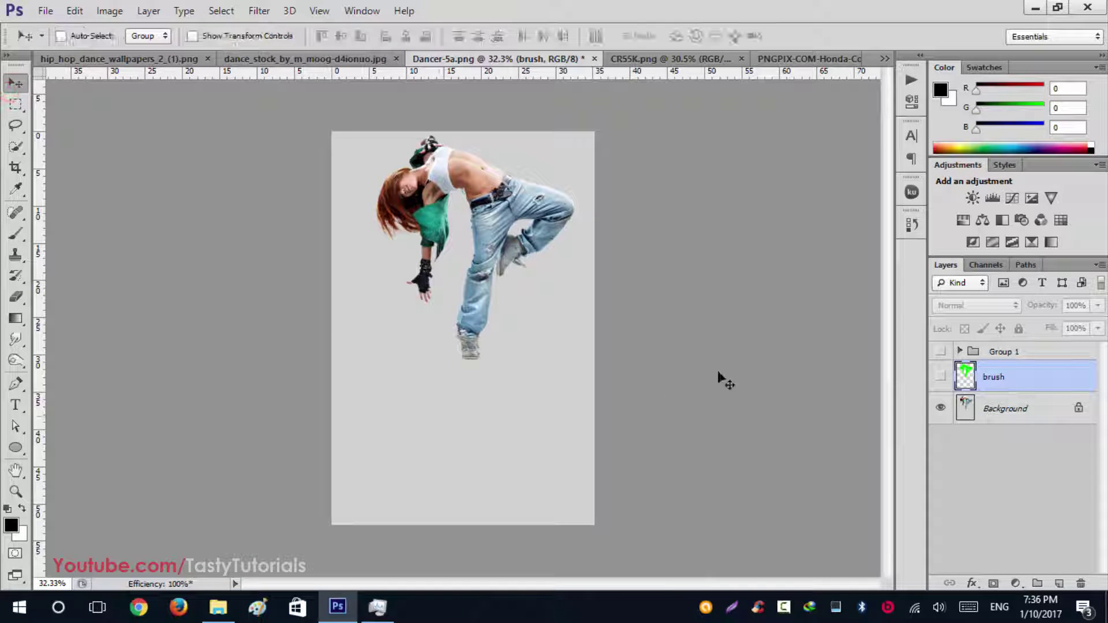
{"action": "left_click", "coordinate": [940, 377]}
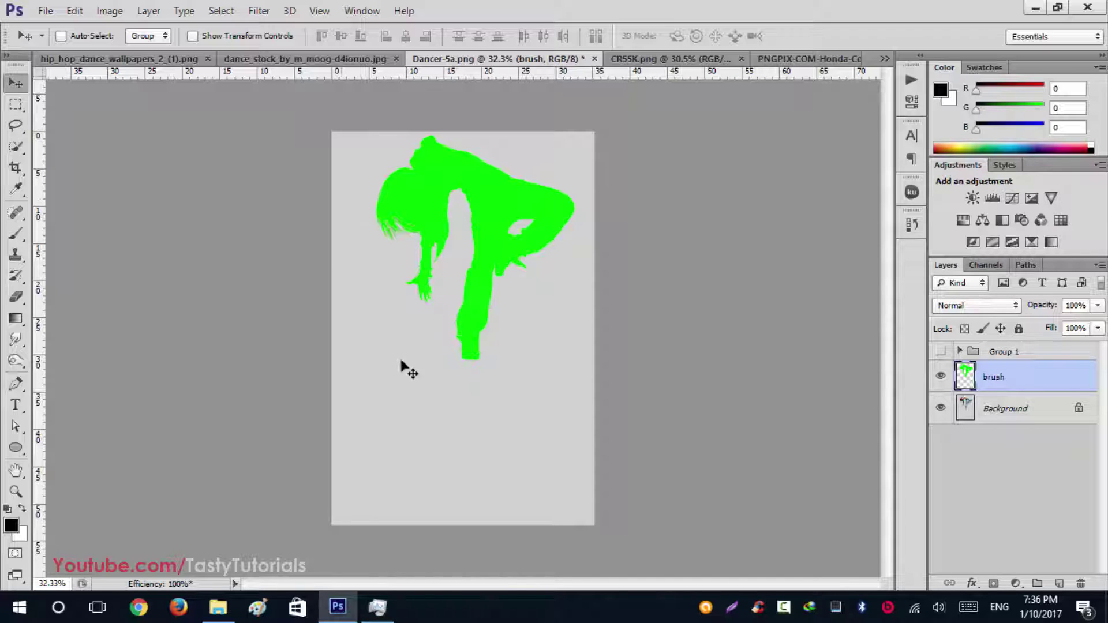
{"action": "left_click", "coordinate": [941, 377]}
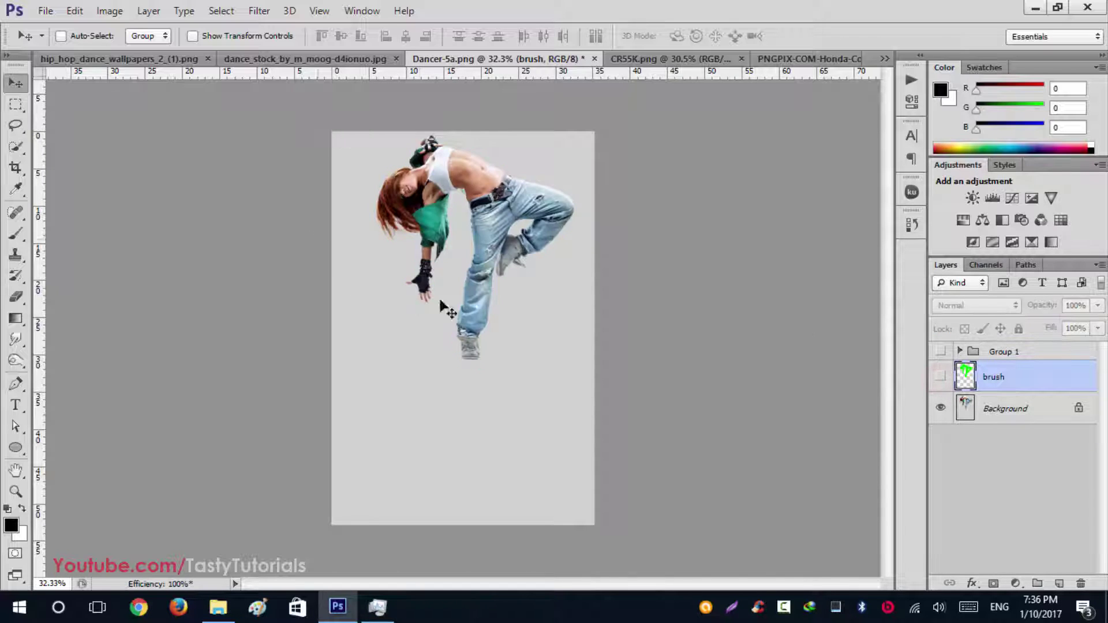
{"action": "left_click", "coordinate": [942, 377]}
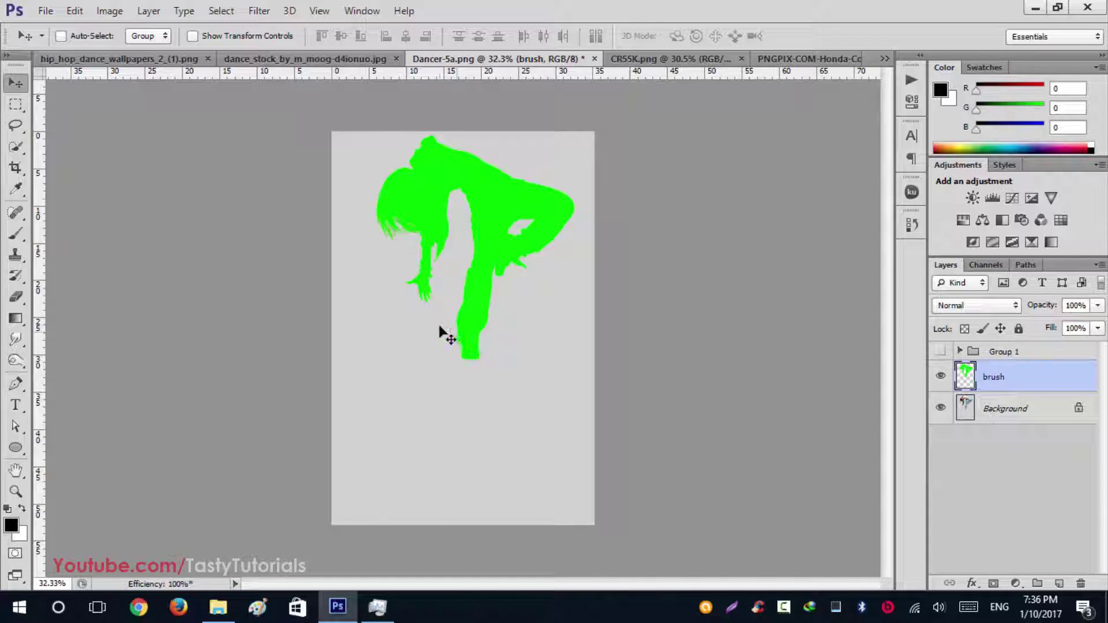
Make Group 1 visible in Dancer-5a.png and inspect the vertical light-streak effect around the dancer
{"action": "left_click", "coordinate": [941, 352]}
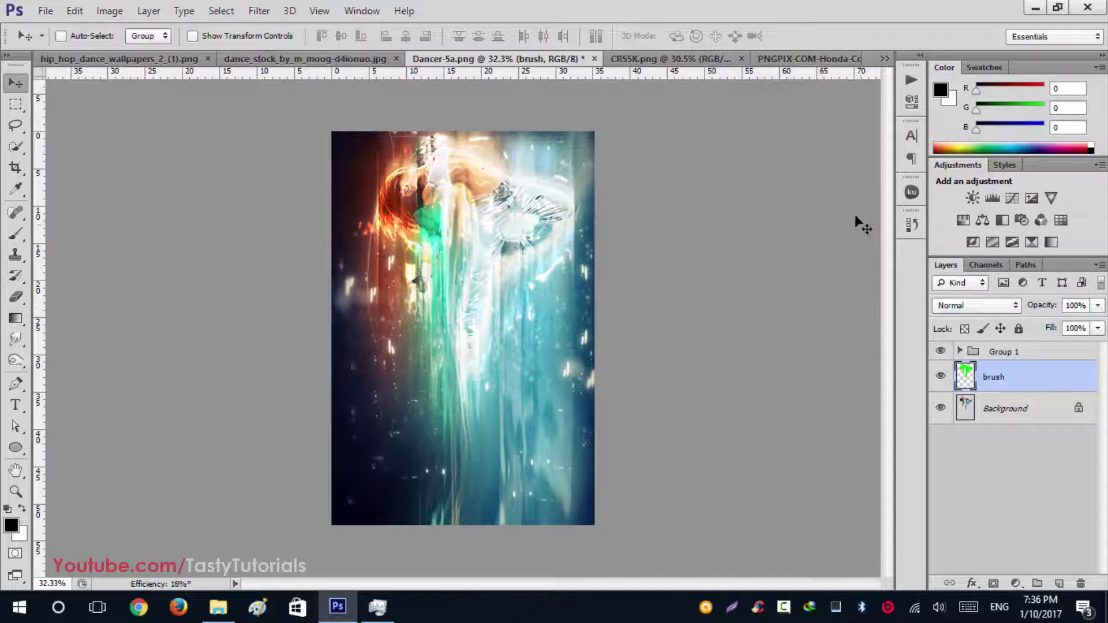
{"action": "scroll", "coordinate": [462, 314], "scroll_direction": "up", "scroll_amount": 5}
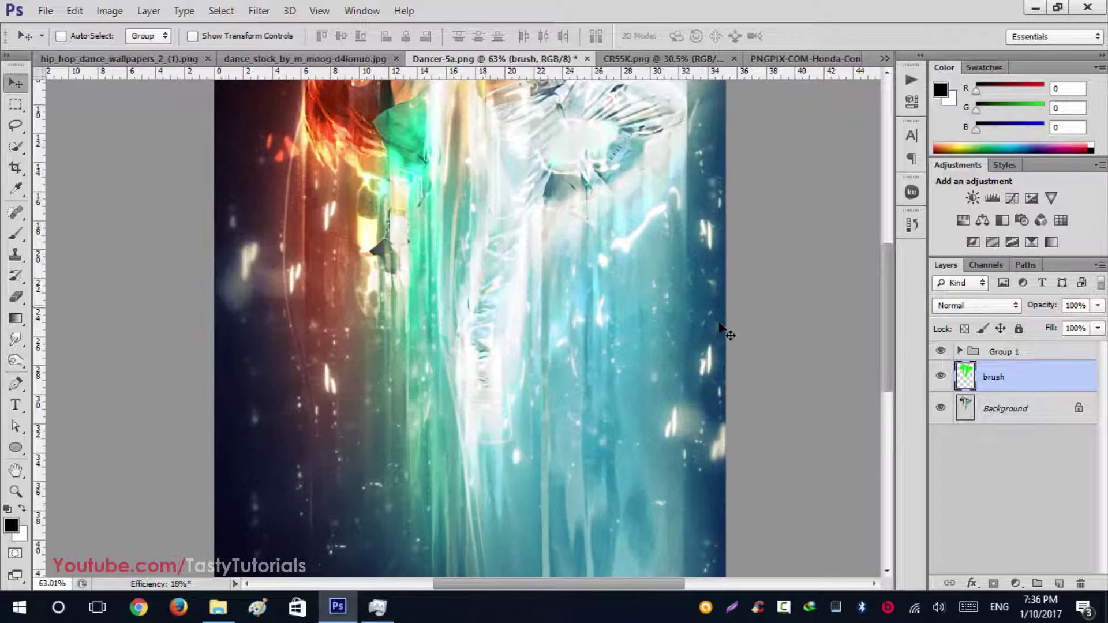
{"action": "mouse_move", "coordinate": [888, 321]}
{"action": "left_mouse_down"}
{"action": "mouse_move", "coordinate": [891, 373]}
{"action": "mouse_move", "coordinate": [899, 242]}
{"action": "mouse_move", "coordinate": [891, 306]}
{"action": "left_mouse_up"}
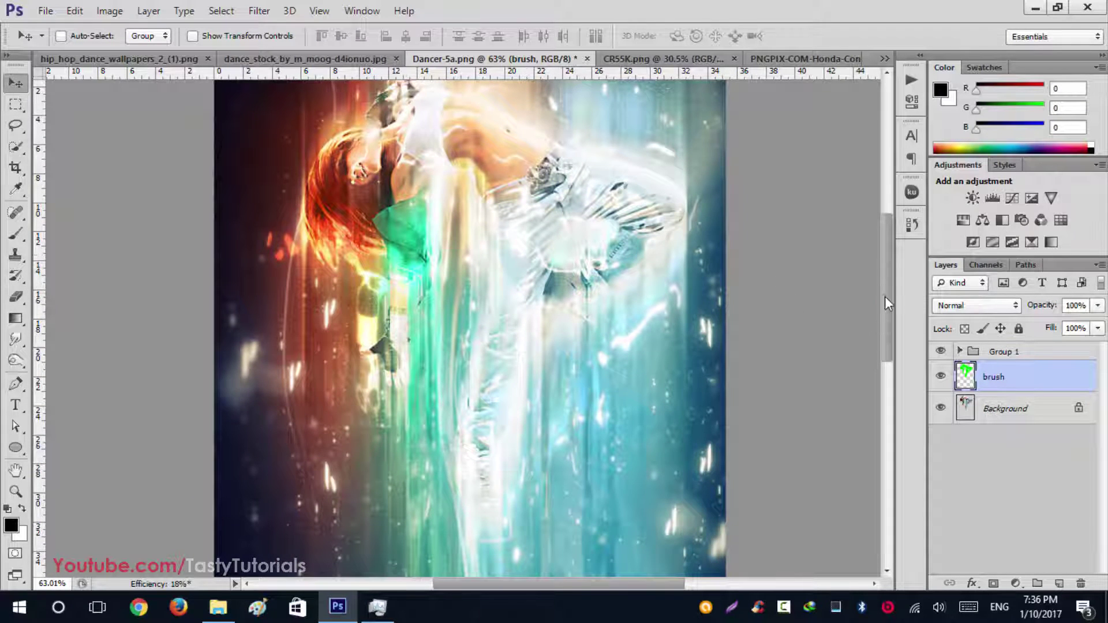
{"action": "left_click_drag", "start_coordinate": [888, 296], "coordinate": [887, 327]}
{"action": "scroll", "coordinate": [527, 376], "scroll_direction": "up", "scroll_amount": 1}
{"action": "scroll", "coordinate": [526, 371], "scroll_direction": "down", "scroll_amount": 4}
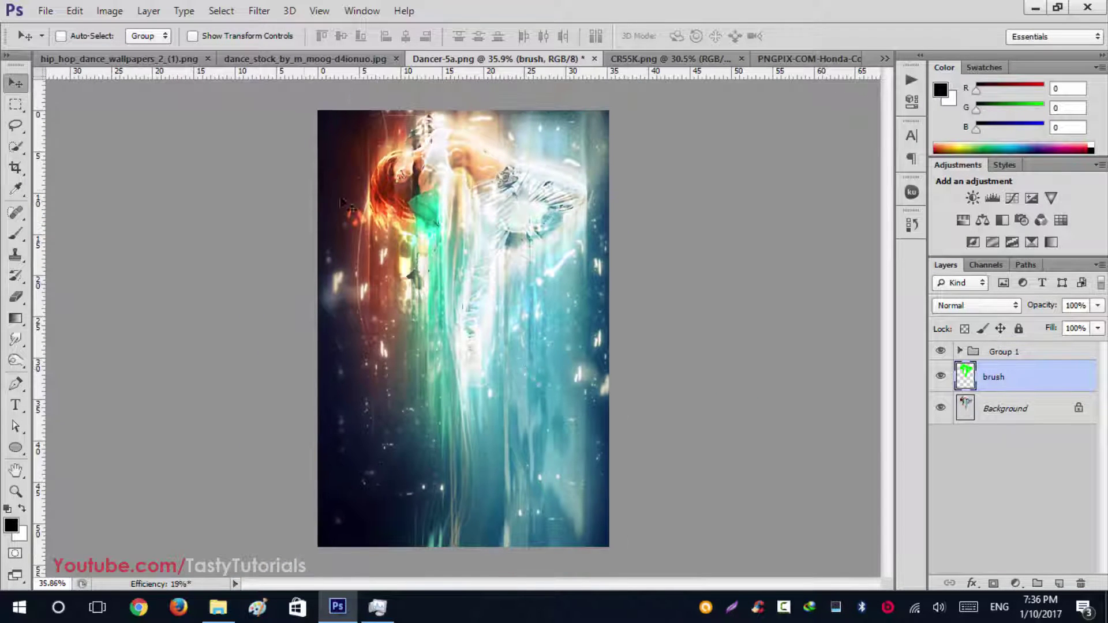
Expand Group 1, compare the image with its individual effect layers hidden and shown, and collapse the group again
{"action": "left_click", "coordinate": [956, 350]}
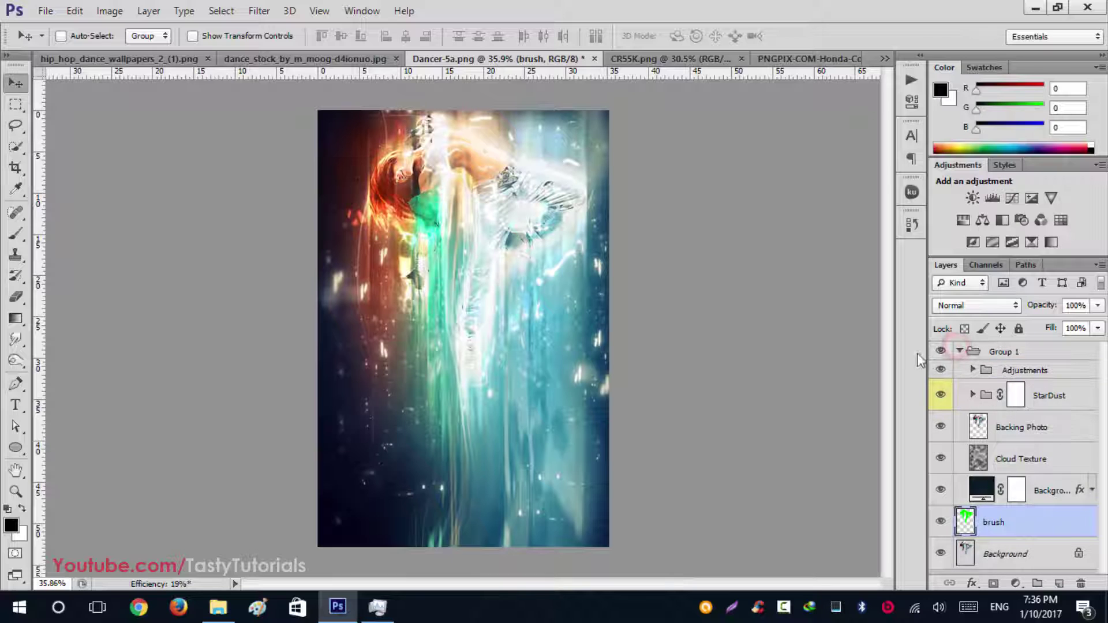
{"action": "left_click", "coordinate": [941, 492]}
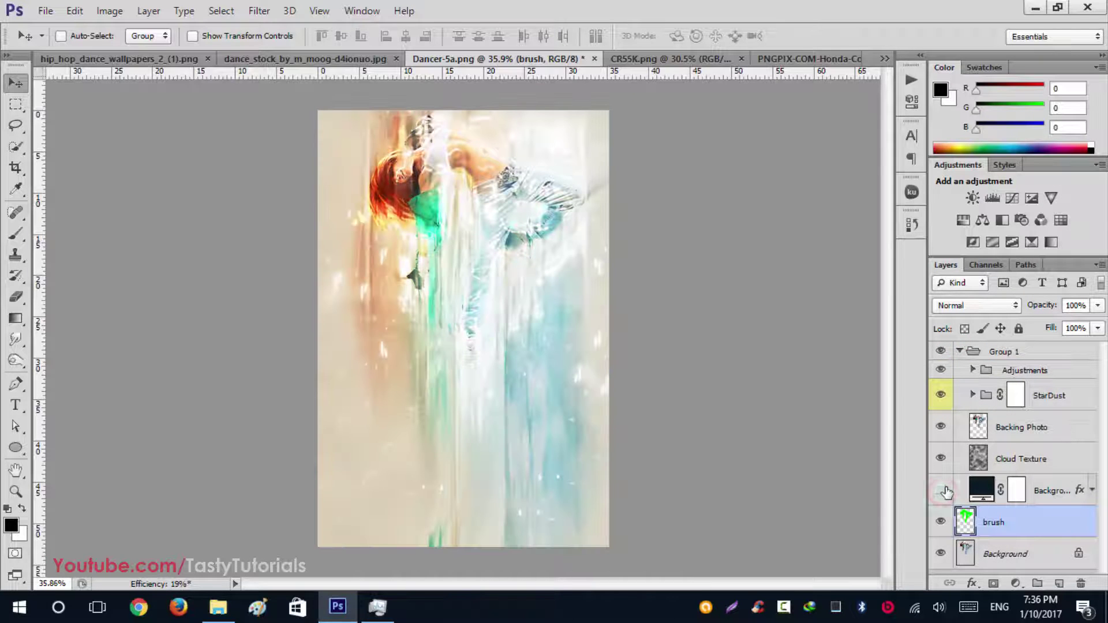
{"action": "left_click", "coordinate": [943, 490]}
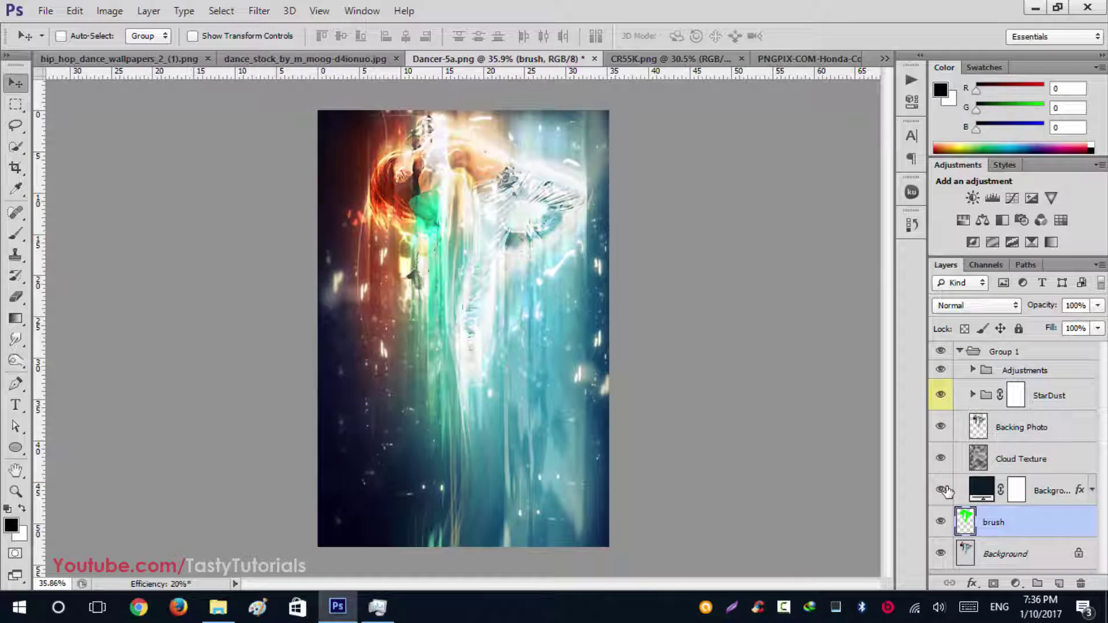
{"action": "left_click", "coordinate": [942, 459]}
{"action": "left_click", "coordinate": [940, 427]}
{"action": "left_click", "coordinate": [940, 397]}
{"action": "left_click", "coordinate": [940, 395]}
{"action": "left_click", "coordinate": [941, 372]}
{"action": "left_click", "coordinate": [941, 371]}
{"action": "left_click", "coordinate": [959, 352]}
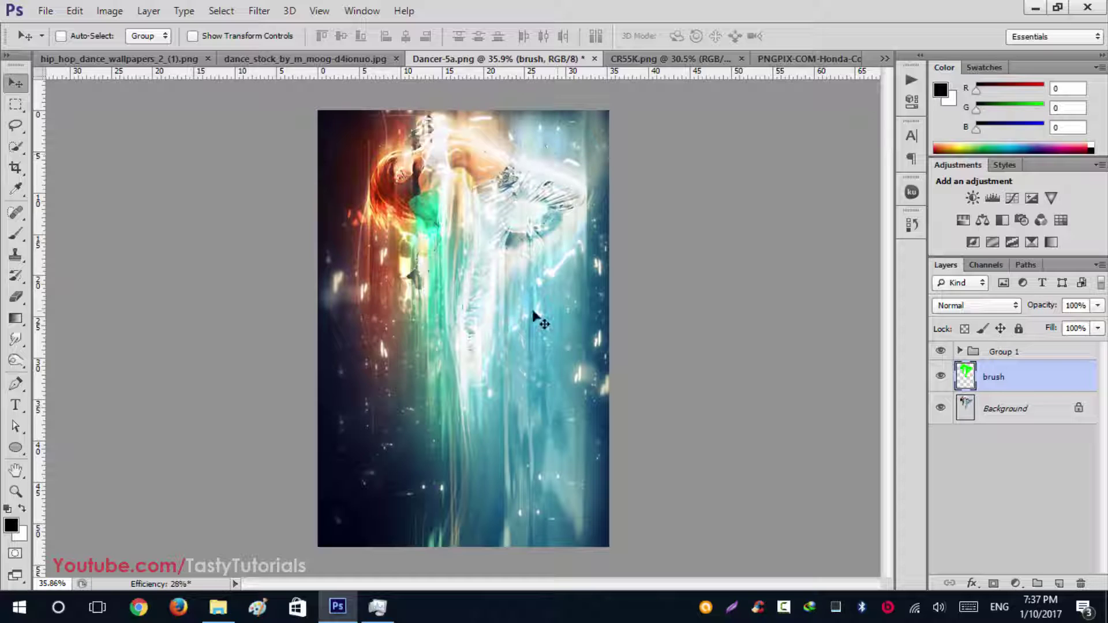
Switch to the CR55K.png document and hide every layer and group above the Background layer
{"action": "left_click", "coordinate": [646, 62]}
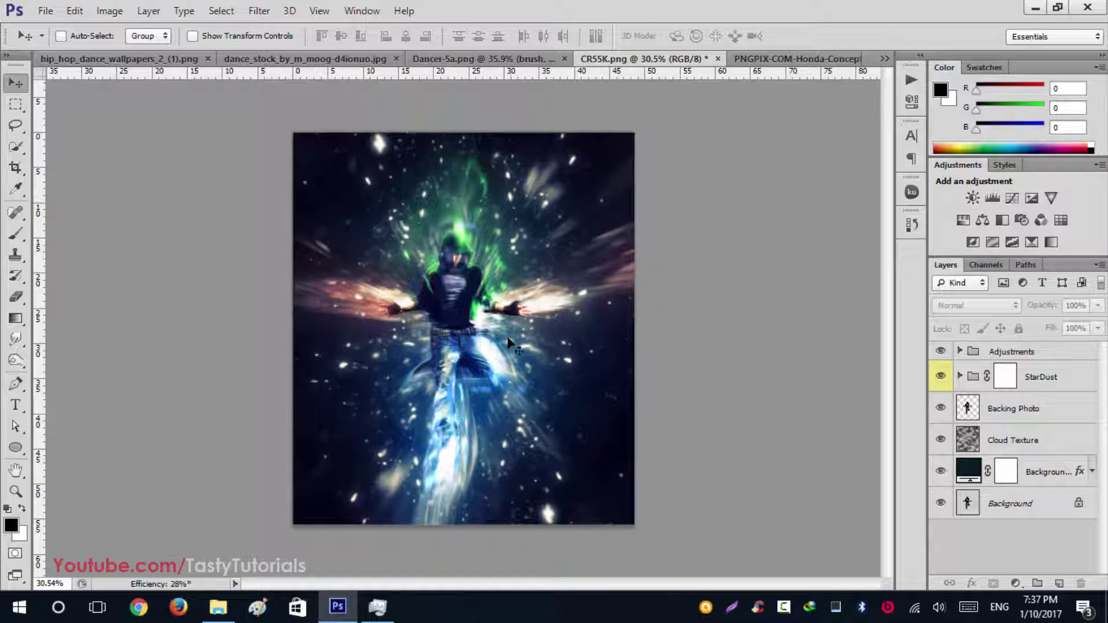
{"action": "key", "text": "ctrl+0"}
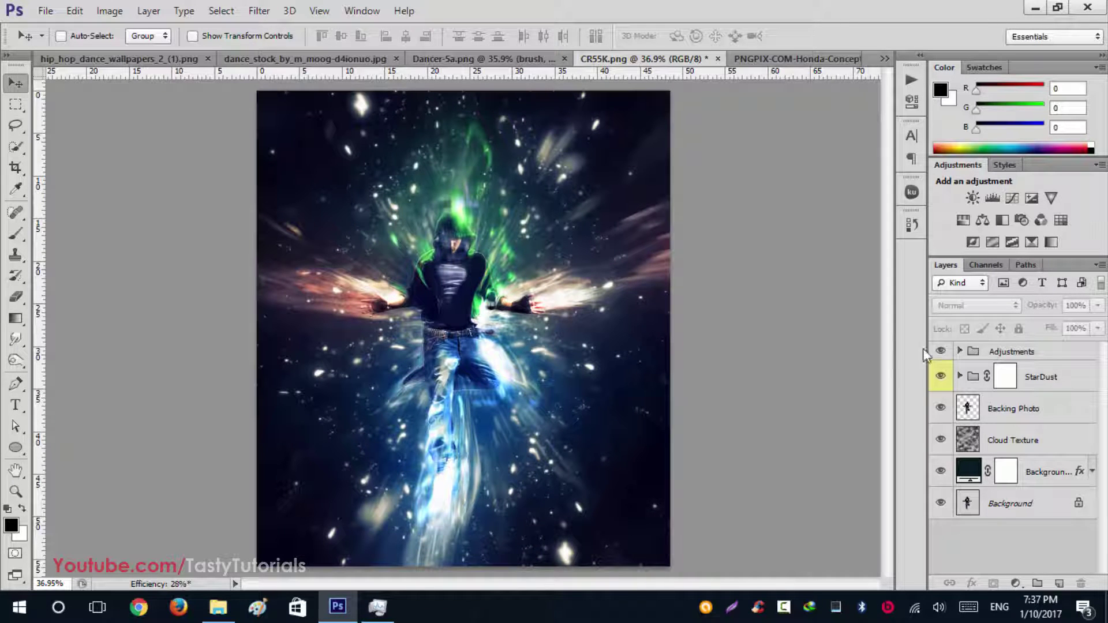
{"action": "left_click_drag", "start_coordinate": [941, 351], "coordinate": [940, 472]}
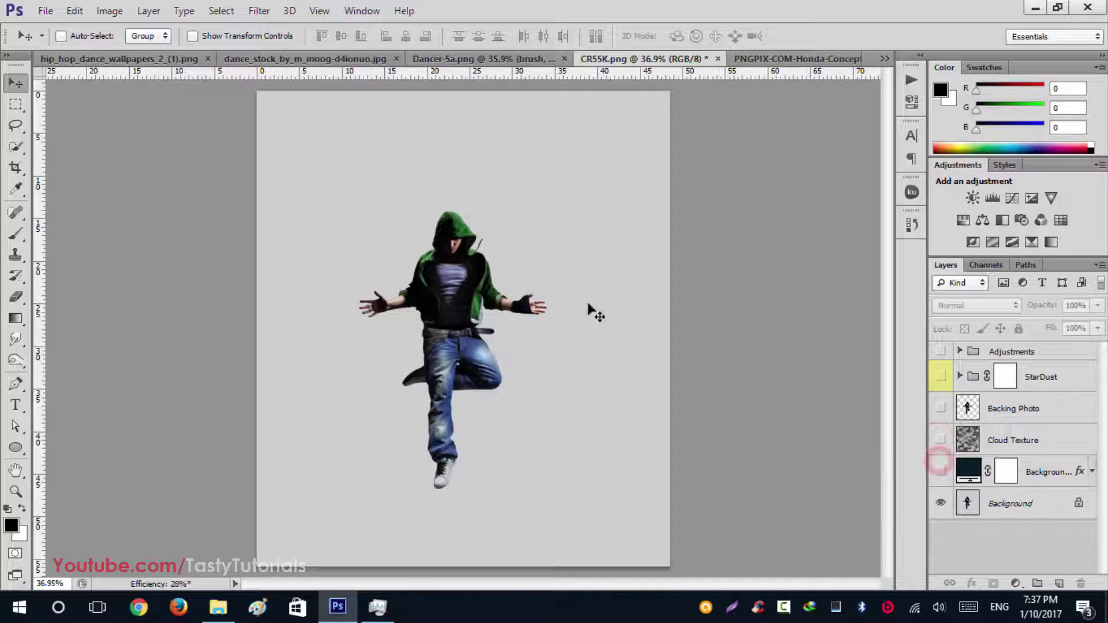
{"action": "key", "text": "ctrl+minus"}
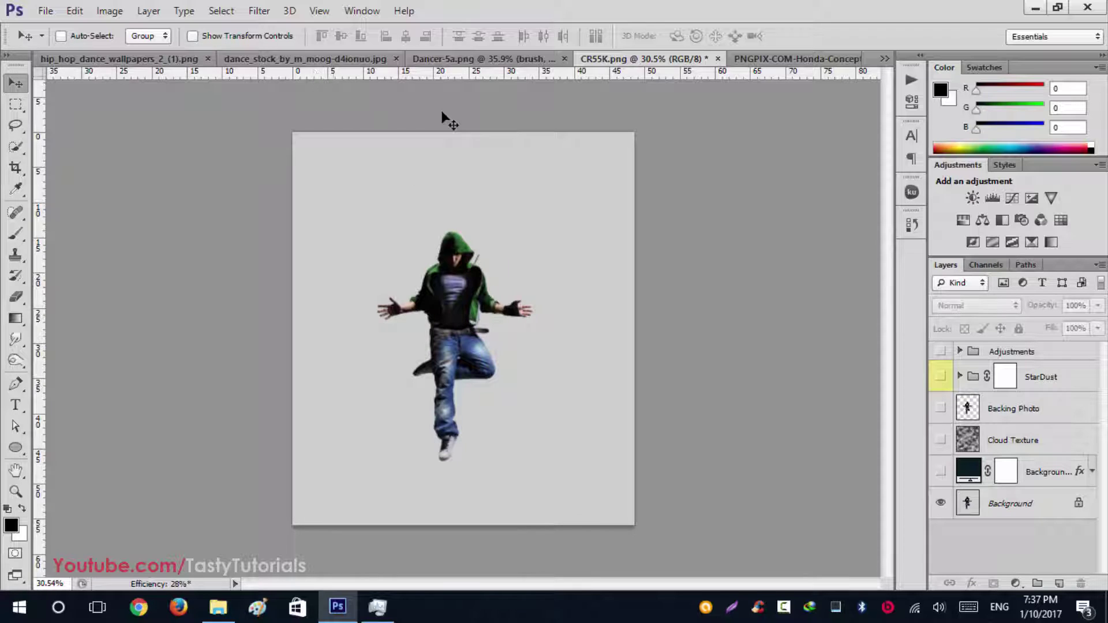
{"action": "scroll", "coordinate": [421, 403], "scroll_direction": "up", "scroll_amount": 1}
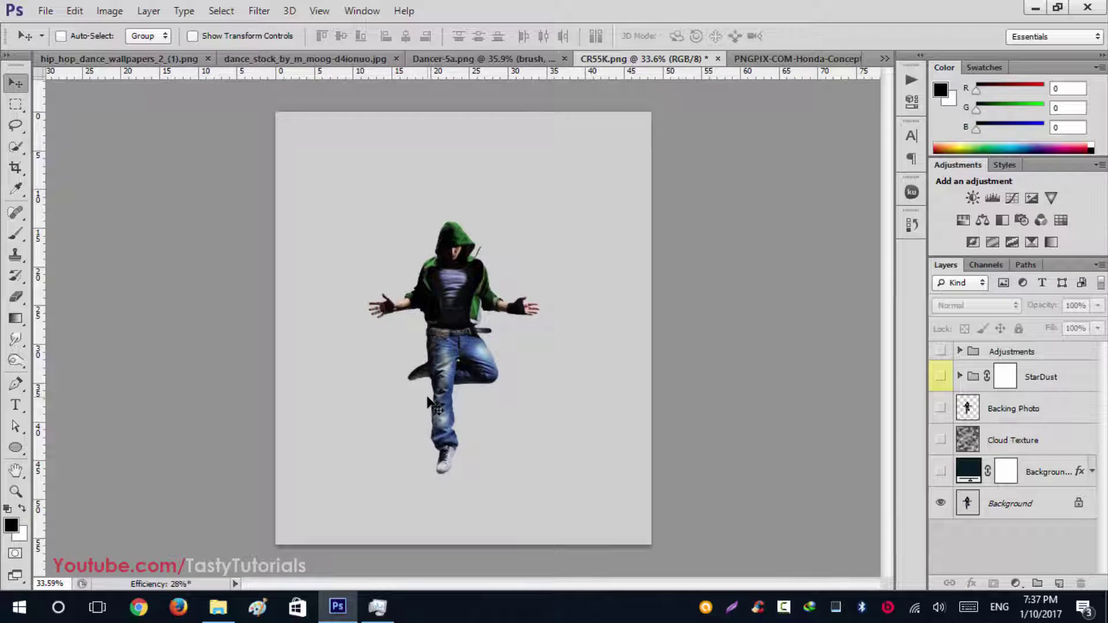
{"action": "scroll", "coordinate": [429, 399], "scroll_direction": "up", "scroll_amount": 1}
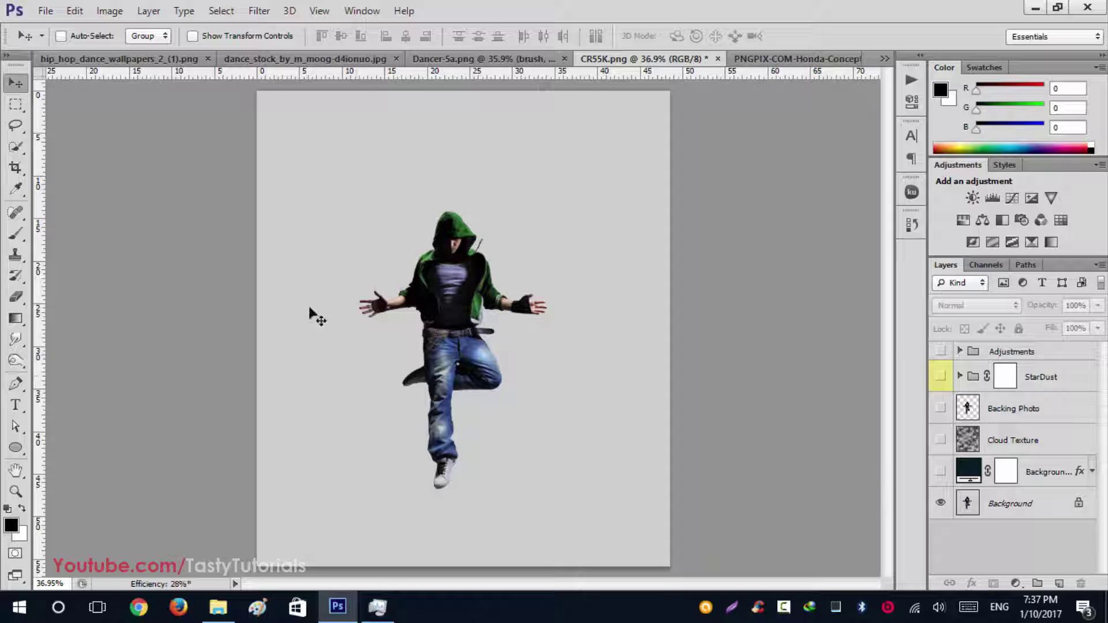
Move the brush layer out of the Adjustments group to the top of the layer stack and collapse that group
{"action": "left_click", "coordinate": [961, 352]}
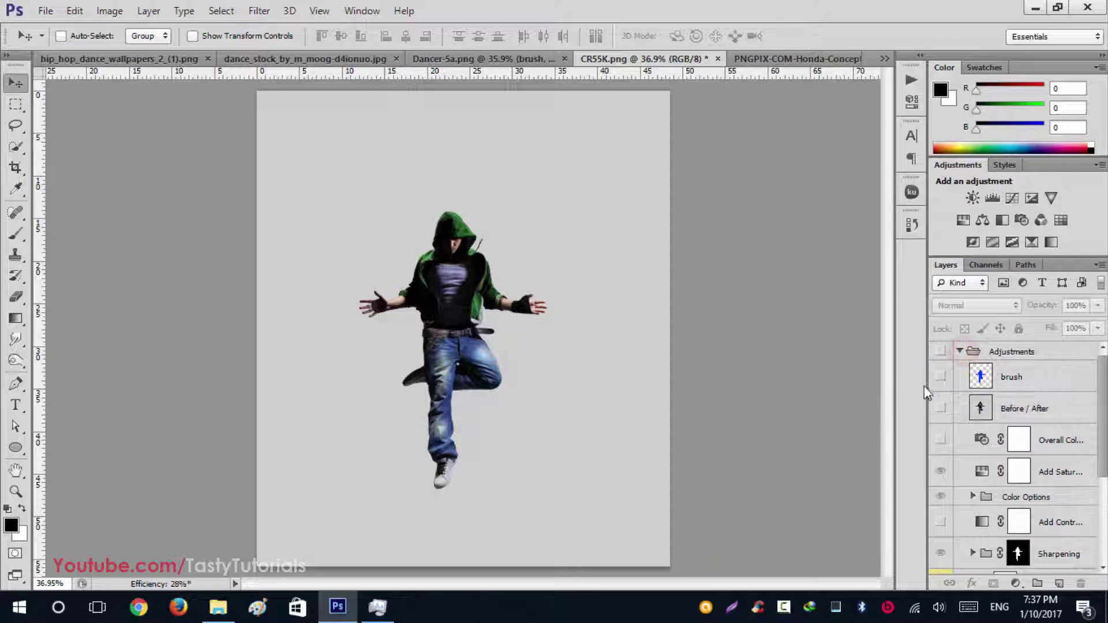
{"action": "left_click_drag", "start_coordinate": [1006, 382], "coordinate": [1014, 342]}
{"action": "left_click", "coordinate": [960, 382]}
Group all layers from Adjustments down to Background Color and place the new group above the brush layer
{"action": "left_click", "coordinate": [1016, 384]}
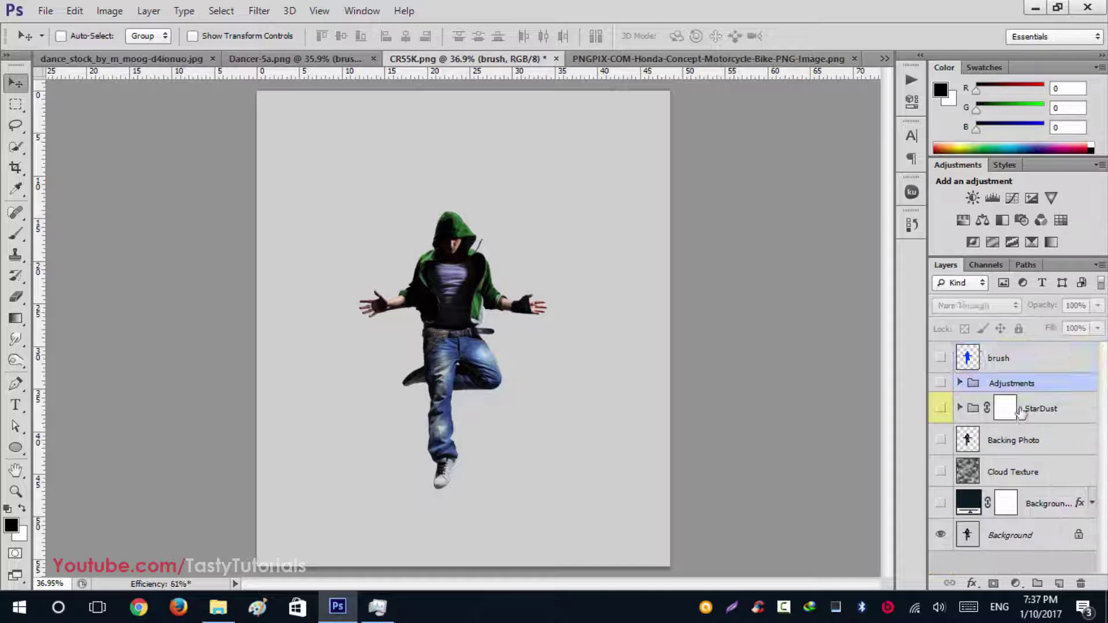
{"action": "left_click", "coordinate": [1024, 505]}
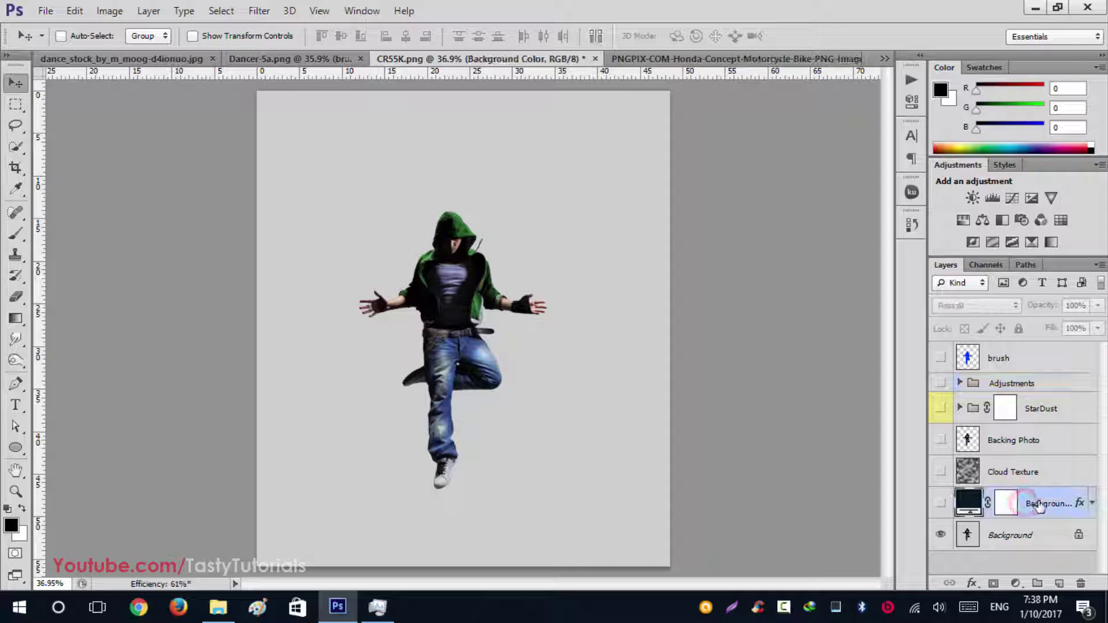
{"action": "left_click", "coordinate": [1042, 384]}
{"action": "left_click", "coordinate": [1047, 502], "text": "shift"}
{"action": "key", "text": "ctrl+g"}
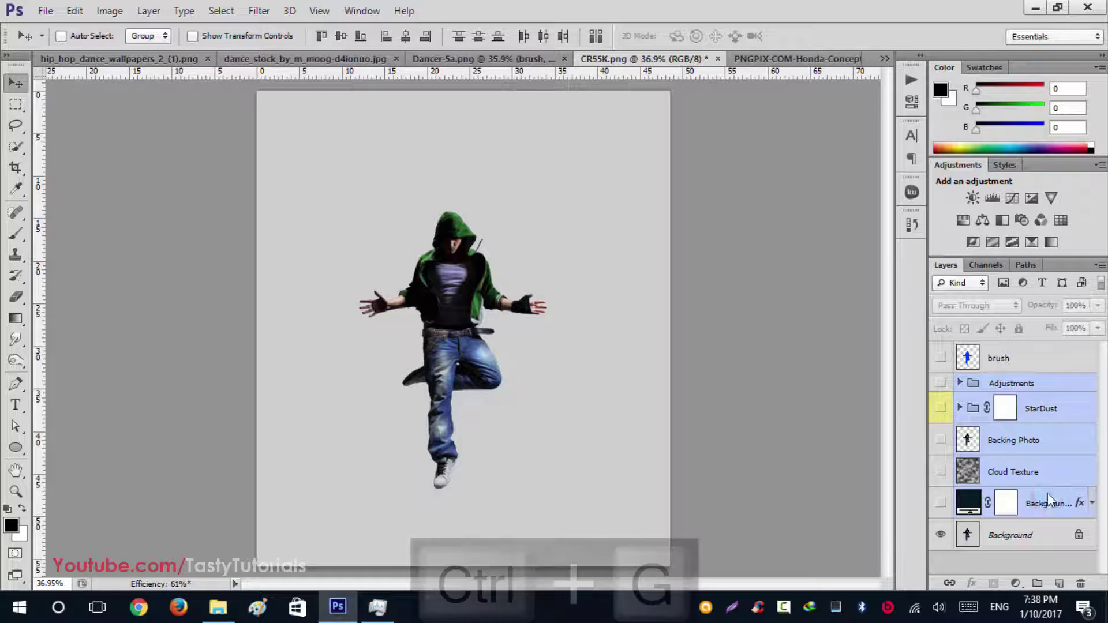
{"action": "left_click_drag", "start_coordinate": [1021, 383], "coordinate": [1027, 353]}
Make the brush layer, Group 1, and the StarDust, Backing Photo, Cloud Texture and Background Color layers inside the group visible
{"action": "left_click", "coordinate": [940, 351]}
{"action": "left_click", "coordinate": [940, 376]}
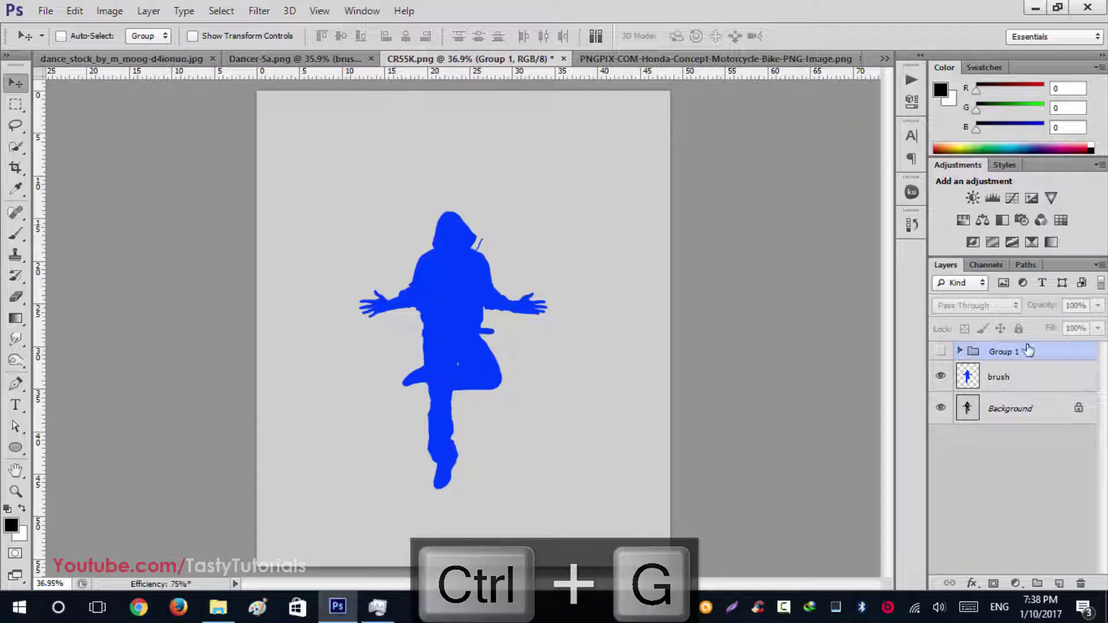
{"action": "left_click", "coordinate": [960, 350]}
{"action": "left_click", "coordinate": [940, 350]}
{"action": "left_click", "coordinate": [941, 395]}
{"action": "left_click", "coordinate": [940, 426]}
{"action": "left_click", "coordinate": [941, 458]}
{"action": "left_click", "coordinate": [942, 489]}
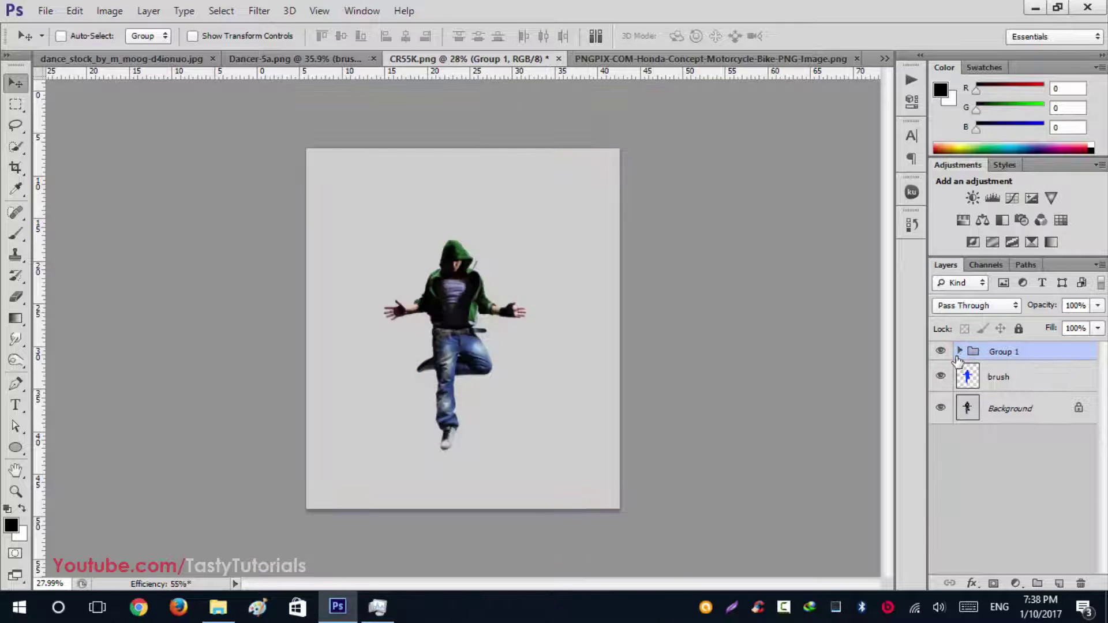
Compare the image with Group 1 hidden and shown, select the brush layer, and leave Group 1 visible
{"action": "left_click", "coordinate": [941, 353]}
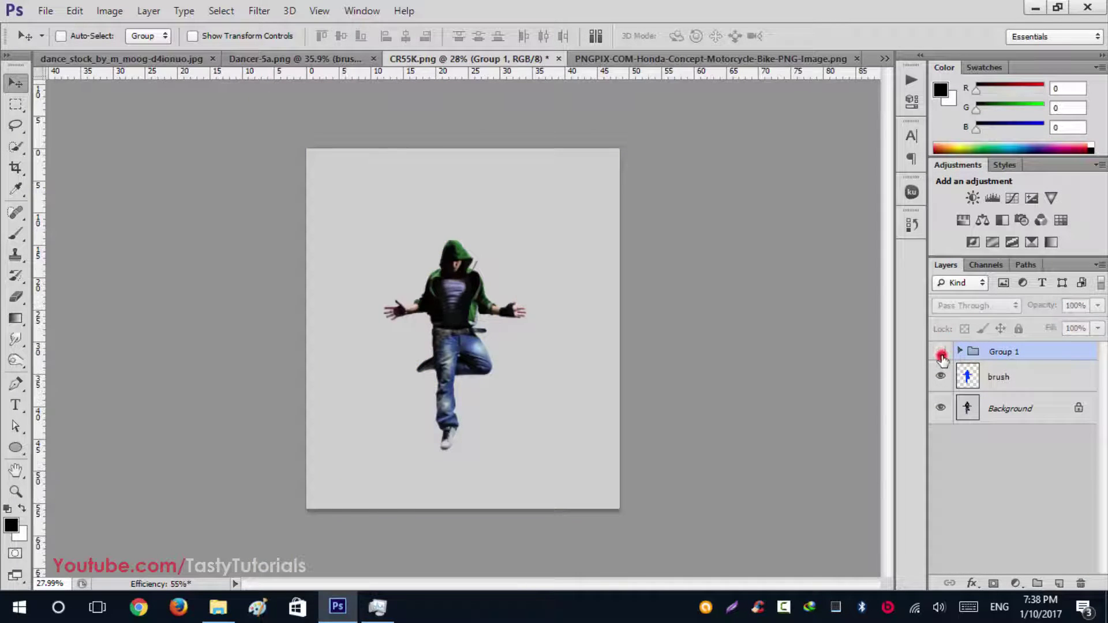
{"action": "left_click", "coordinate": [941, 354]}
{"action": "left_click", "coordinate": [941, 353]}
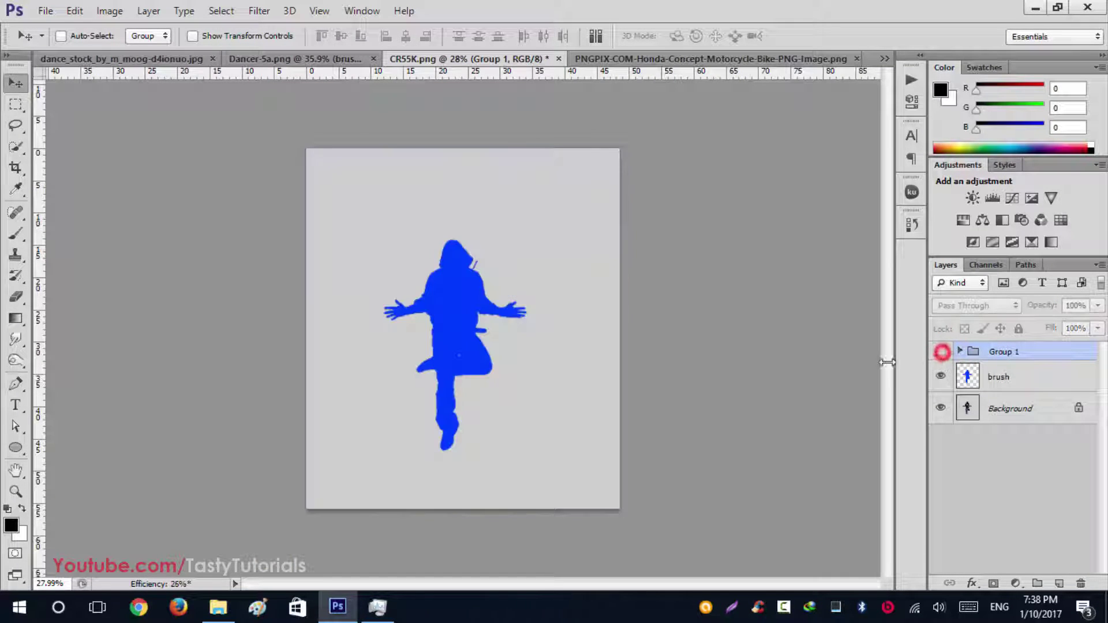
{"action": "left_click", "coordinate": [998, 384]}
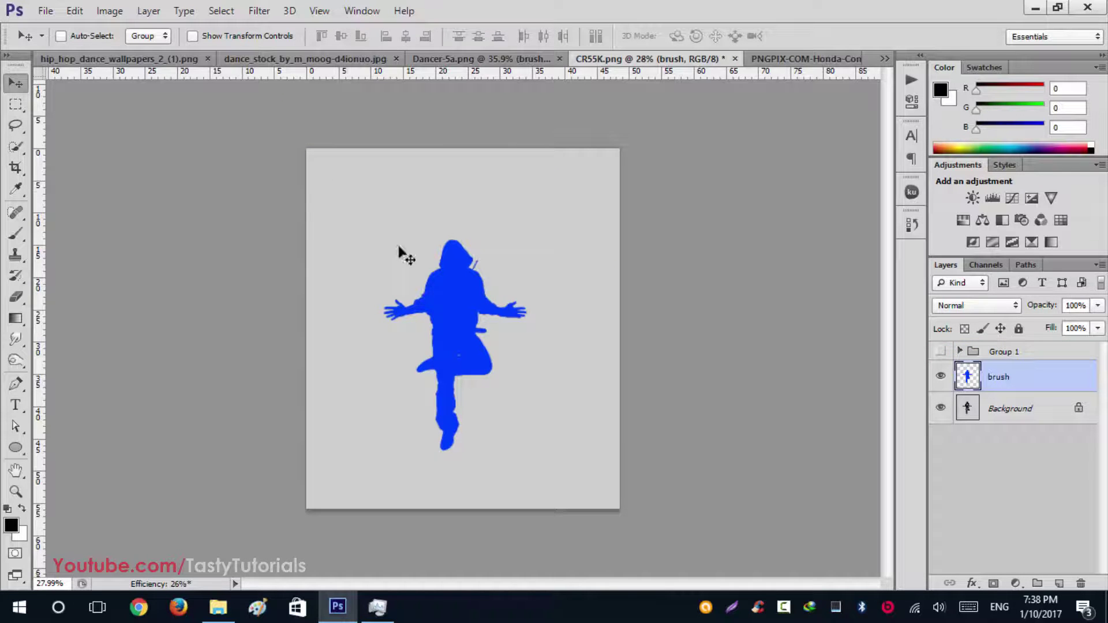
{"action": "left_click", "coordinate": [941, 353]}
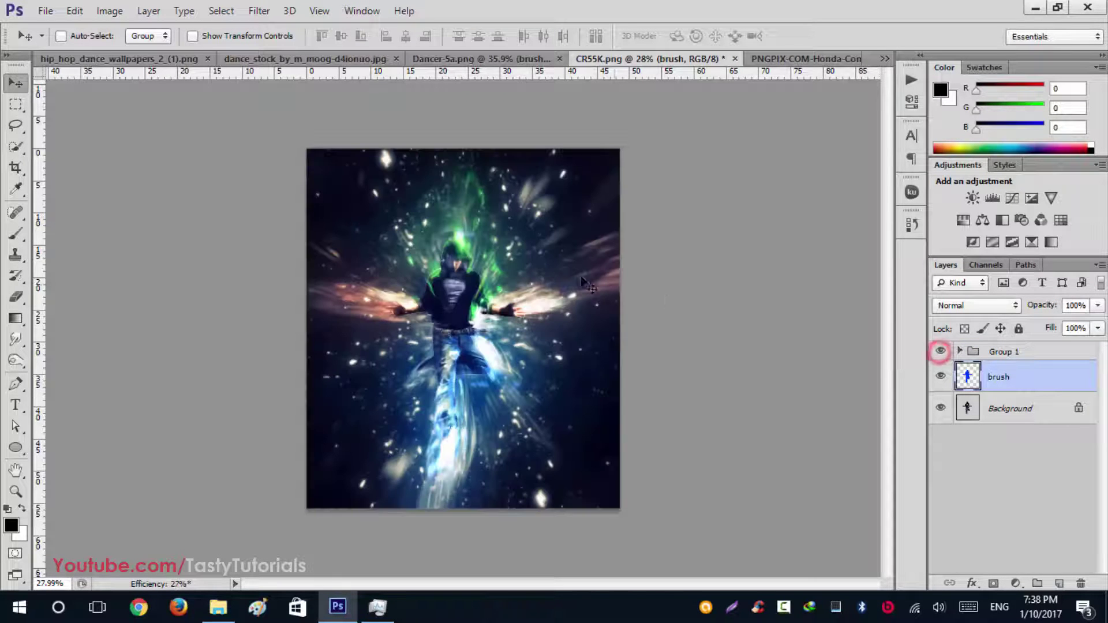
Examine the light-streak effect around the hooded dancer up close and expand Group 1 to list its layers
{"action": "scroll", "coordinate": [402, 262], "scroll_direction": "up", "scroll_amount": 3}
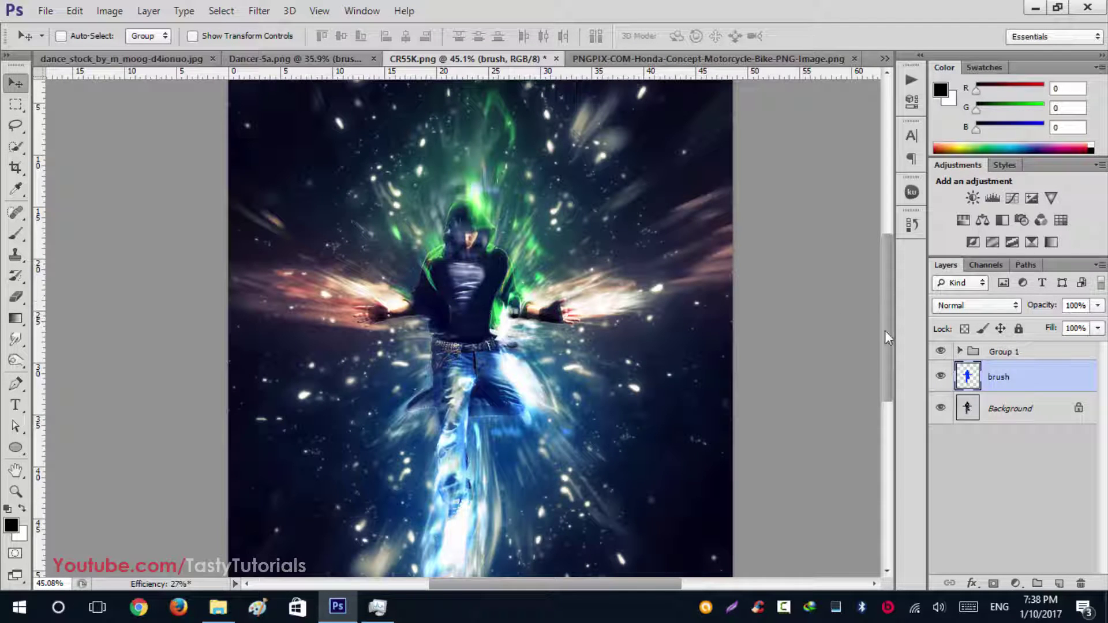
{"action": "scroll", "coordinate": [888, 324], "scroll_direction": "up", "scroll_amount": 2}
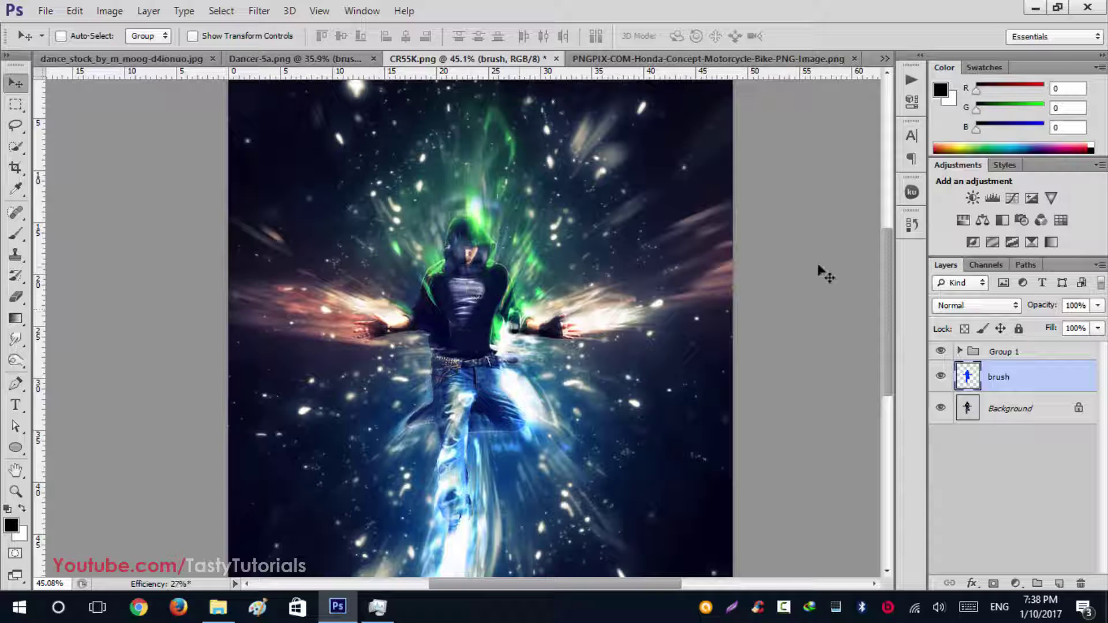
{"action": "mouse_move", "coordinate": [891, 277]}
{"action": "left_mouse_down"}
{"action": "mouse_move", "coordinate": [885, 352]}
{"action": "mouse_move", "coordinate": [890, 283]}
{"action": "left_mouse_up"}
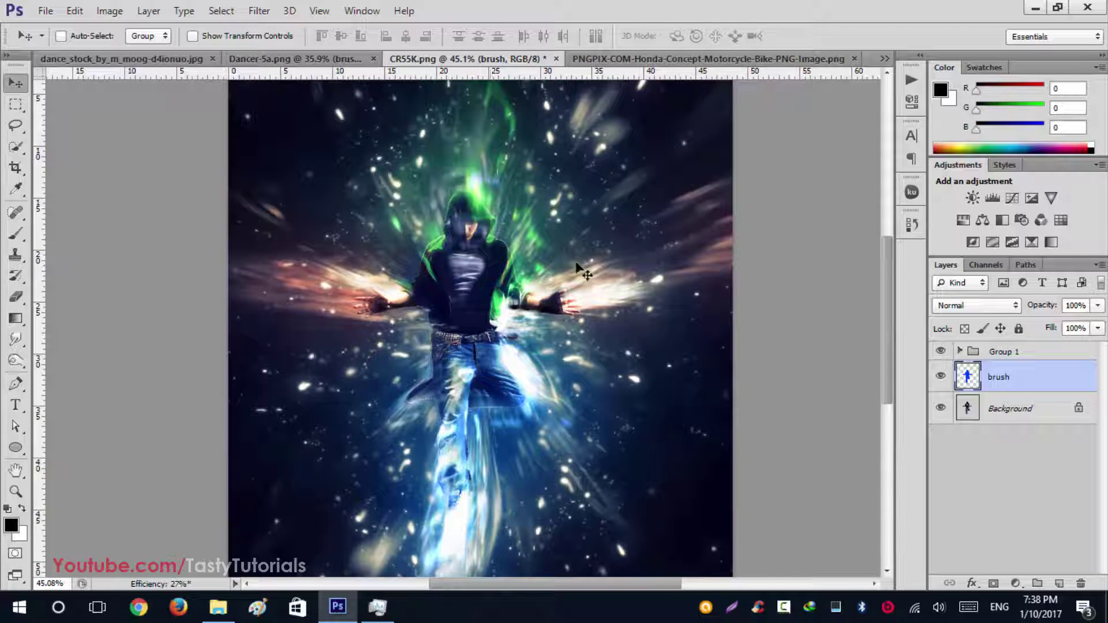
{"action": "left_click_drag", "start_coordinate": [889, 278], "coordinate": [887, 292]}
{"action": "scroll", "coordinate": [520, 345], "scroll_direction": "down", "scroll_amount": 1}
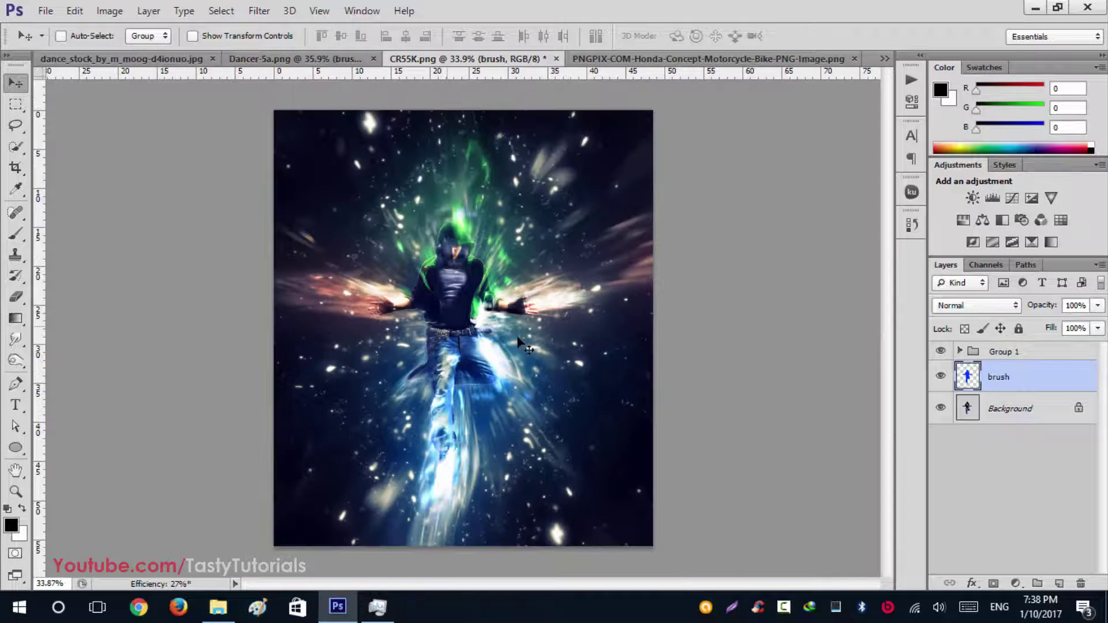
{"action": "left_click", "coordinate": [960, 351]}
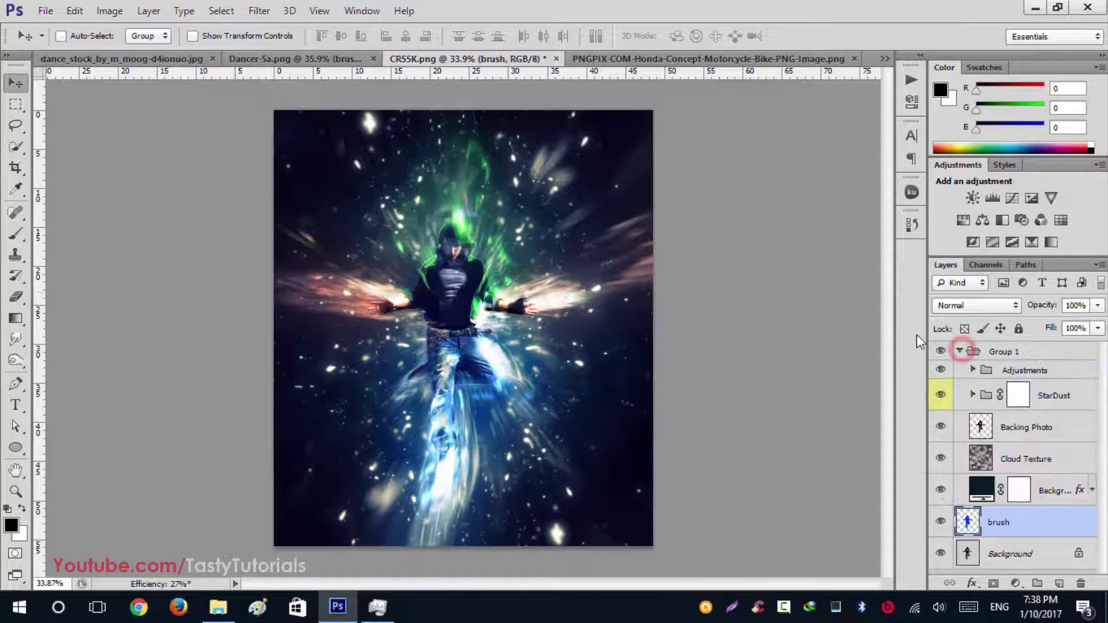
Compare the hooded dancer image with the background colour layer in Group 1 hidden and shown
{"action": "left_click", "coordinate": [941, 495]}
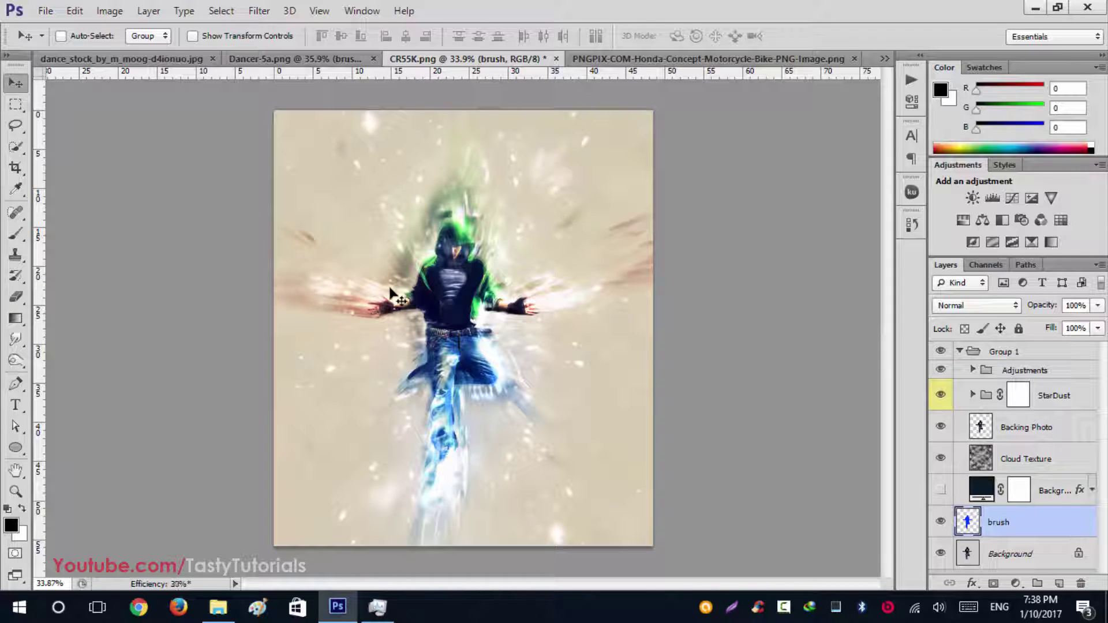
{"action": "left_click", "coordinate": [942, 490]}
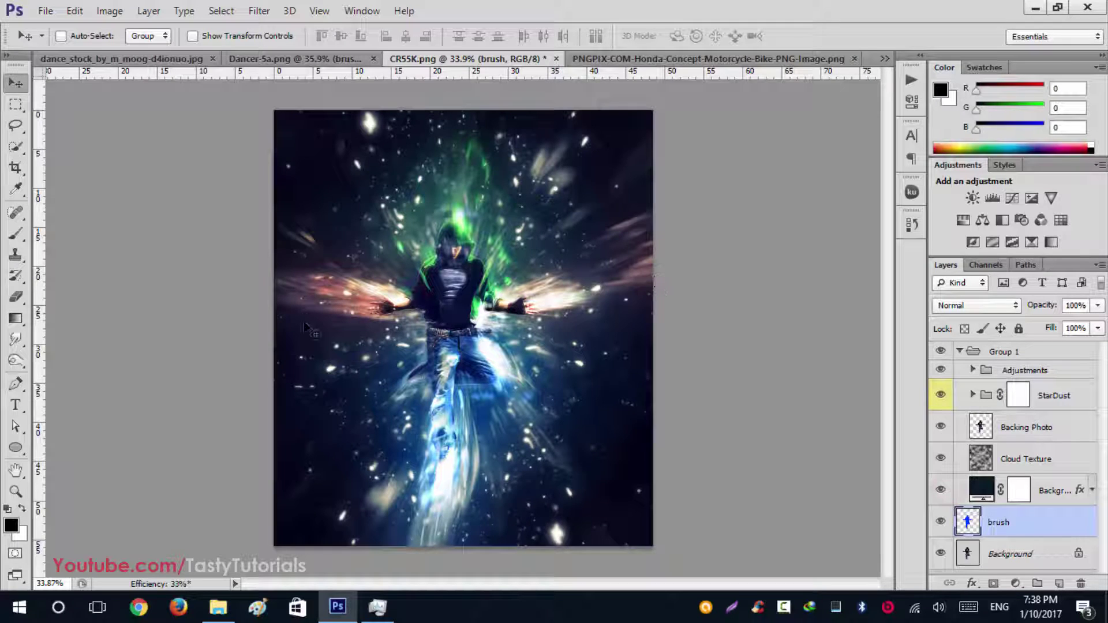
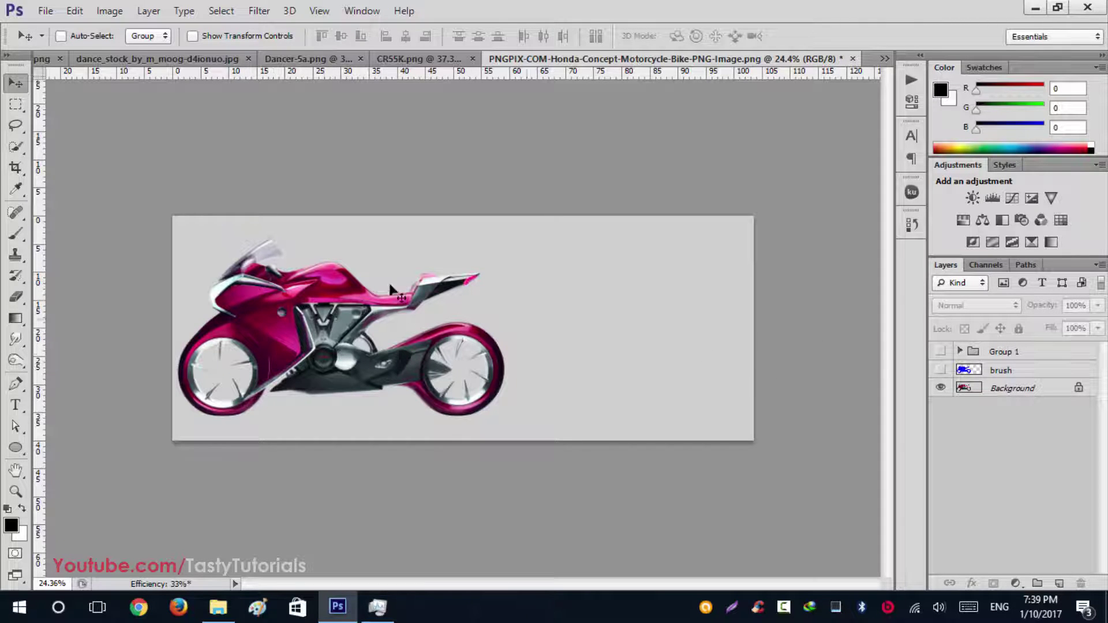
Compare the motorcycle image with the brush layer hidden and shown, leaving the brush layer visible
{"action": "left_click", "coordinate": [940, 373]}
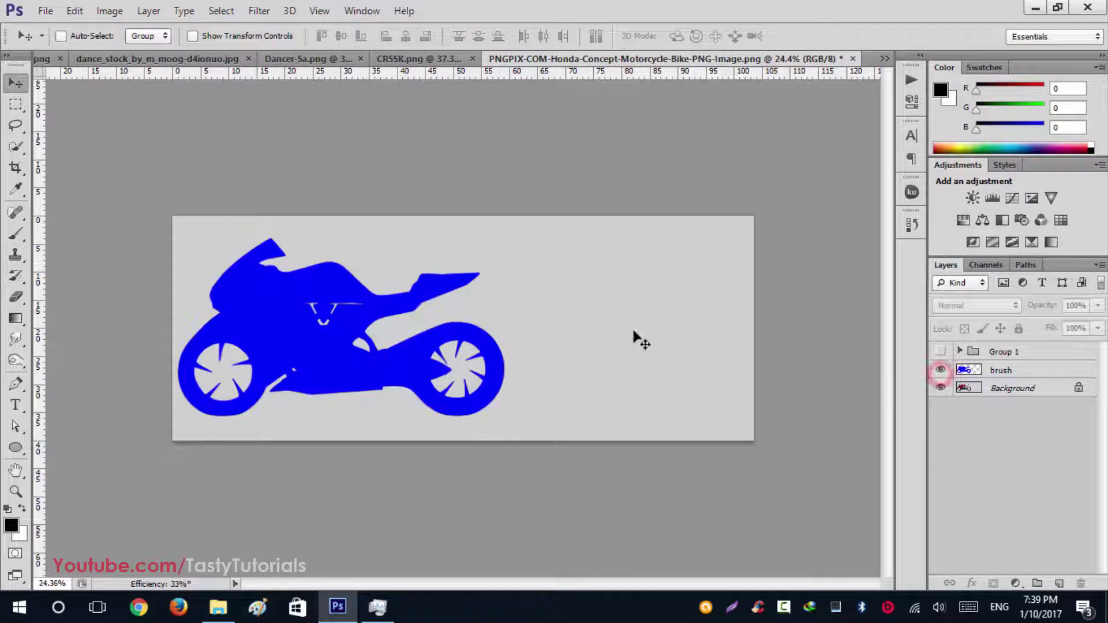
{"action": "left_click", "coordinate": [940, 371]}
{"action": "left_click", "coordinate": [940, 371]}
{"action": "scroll", "coordinate": [197, 266], "scroll_direction": "up", "scroll_amount": 1}
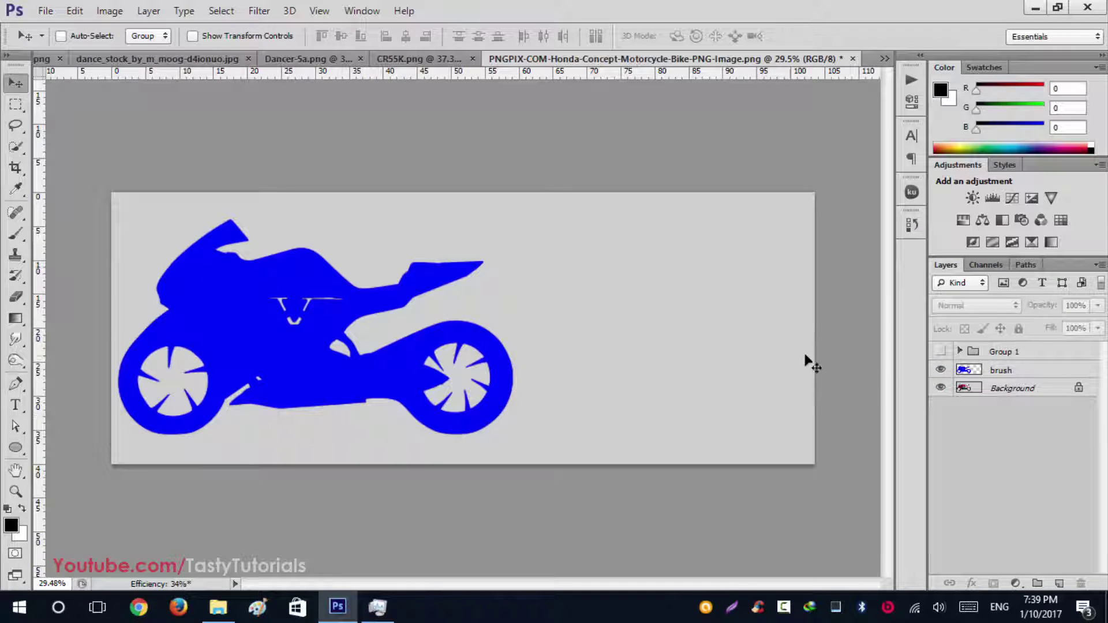
{"action": "left_click", "coordinate": [941, 371]}
{"action": "left_click", "coordinate": [940, 370]}
{"action": "left_click", "coordinate": [941, 371]}
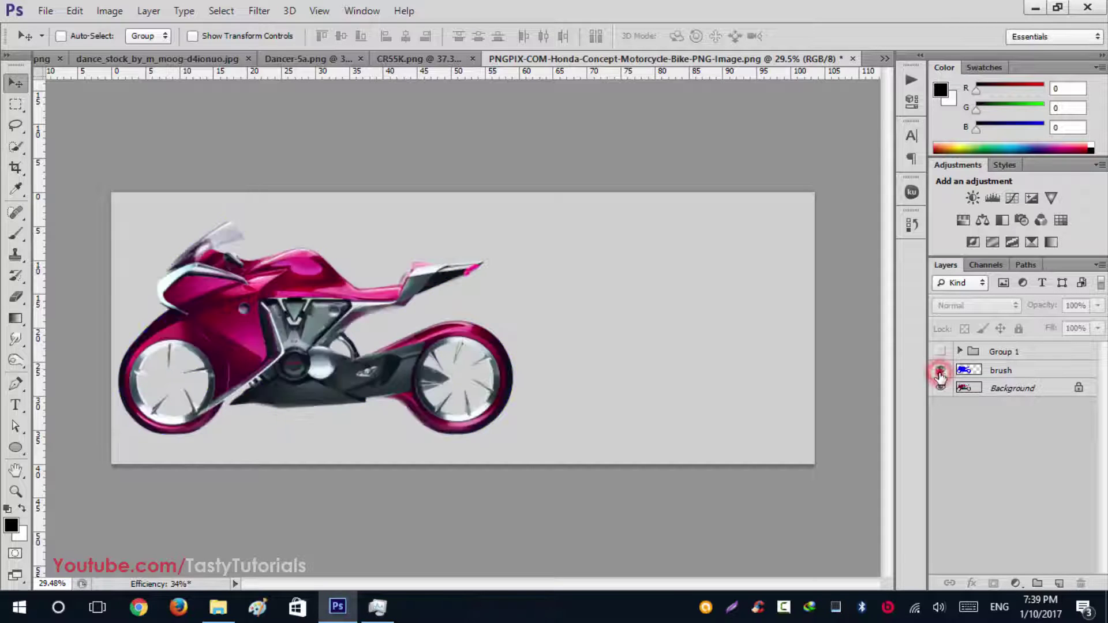
{"action": "left_click", "coordinate": [940, 371]}
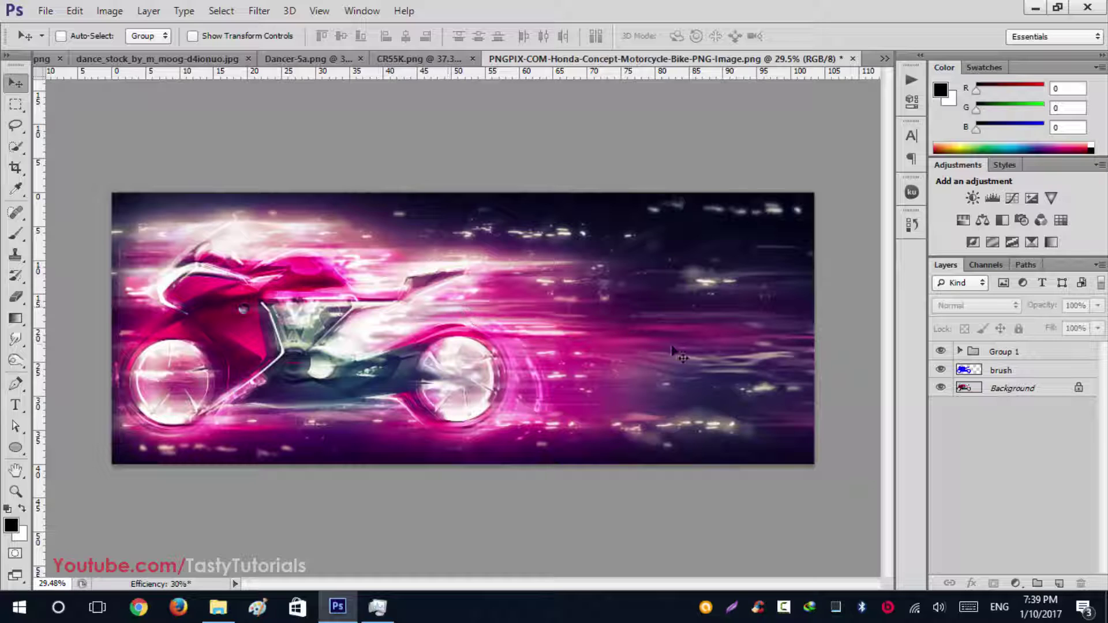
Select Group 1 and examine the light streaks around and behind the motorcycle's rear wheel up close
{"action": "scroll", "coordinate": [502, 411], "scroll_direction": "up", "scroll_amount": 1}
{"action": "left_click", "coordinate": [987, 352]}
{"action": "scroll", "coordinate": [568, 365], "scroll_direction": "up", "scroll_amount": 5}
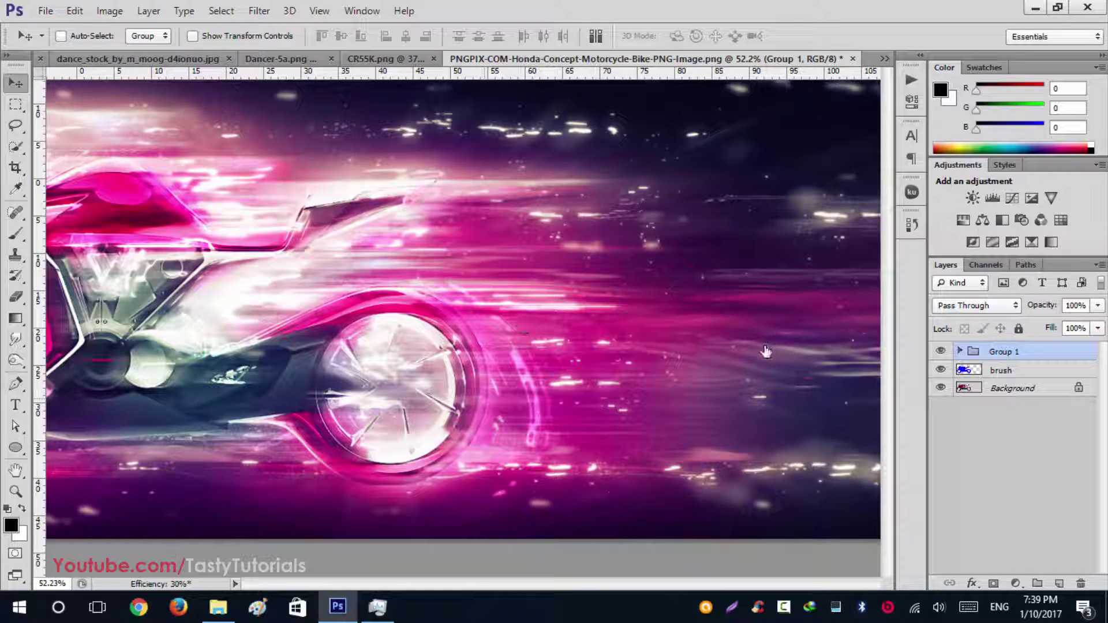
{"action": "scroll", "coordinate": [761, 352], "scroll_direction": "up", "scroll_amount": 1}
{"action": "left_click_drag", "start_coordinate": [577, 581], "coordinate": [634, 579]}
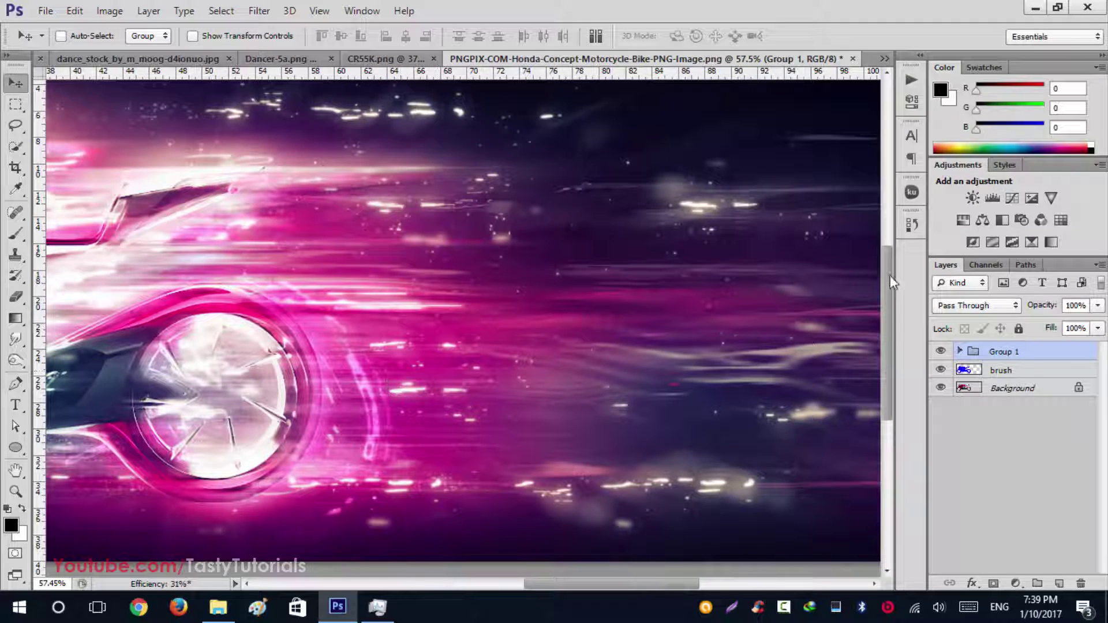
{"action": "left_click_drag", "start_coordinate": [885, 298], "coordinate": [890, 273]}
{"action": "scroll", "coordinate": [524, 411], "scroll_direction": "down", "scroll_amount": 1}
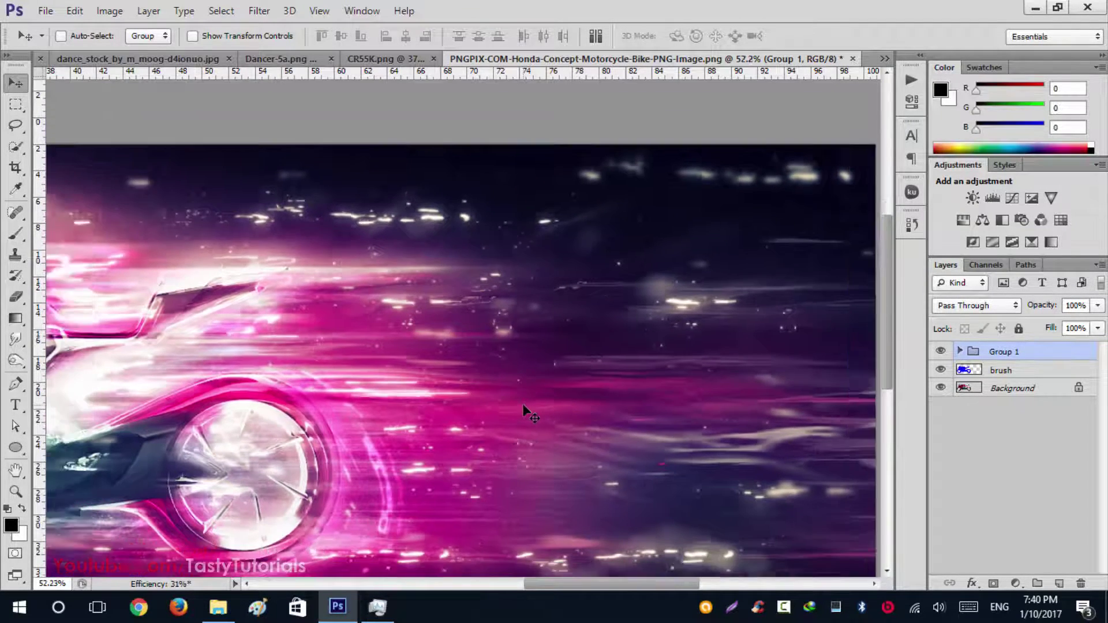
{"action": "scroll", "coordinate": [524, 407], "scroll_direction": "down", "scroll_amount": 3}
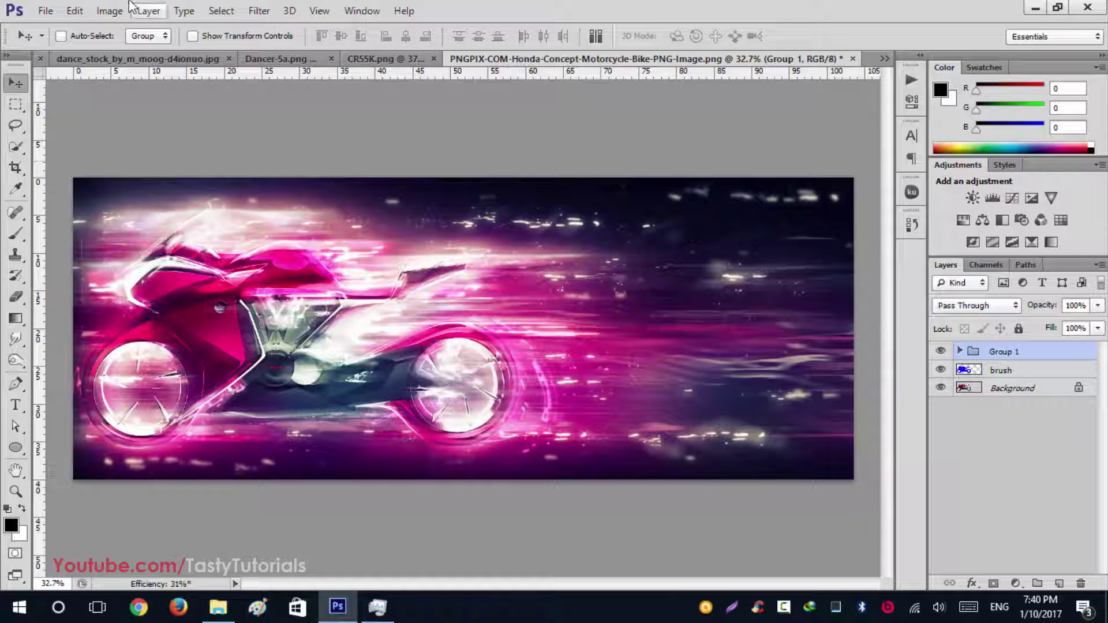
Place the Honda motorcycle PNG from the Without Makeup folder into the current document and delete the placed layer
{"action": "left_click", "coordinate": [218, 607]}
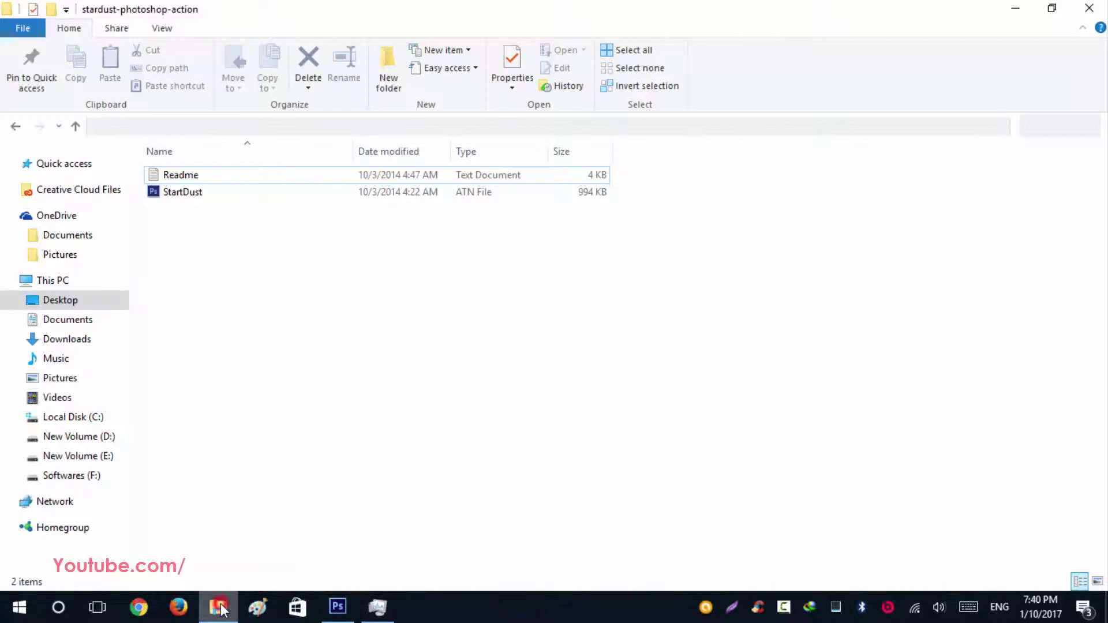
{"action": "left_click", "coordinate": [16, 128]}
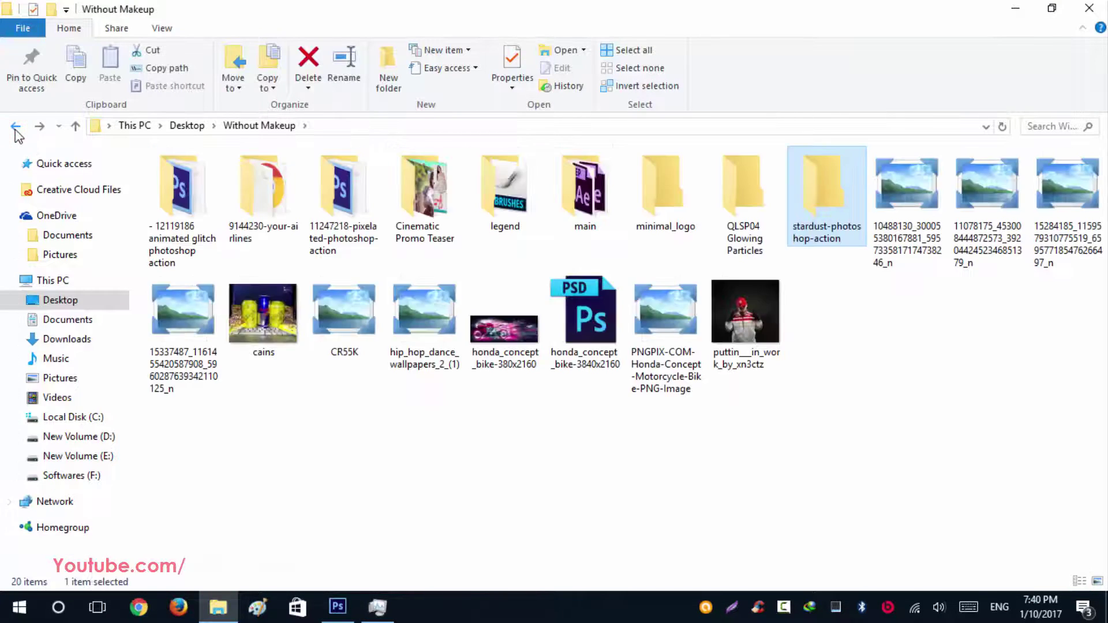
{"action": "left_click_drag", "start_coordinate": [664, 320], "coordinate": [851, 98]}
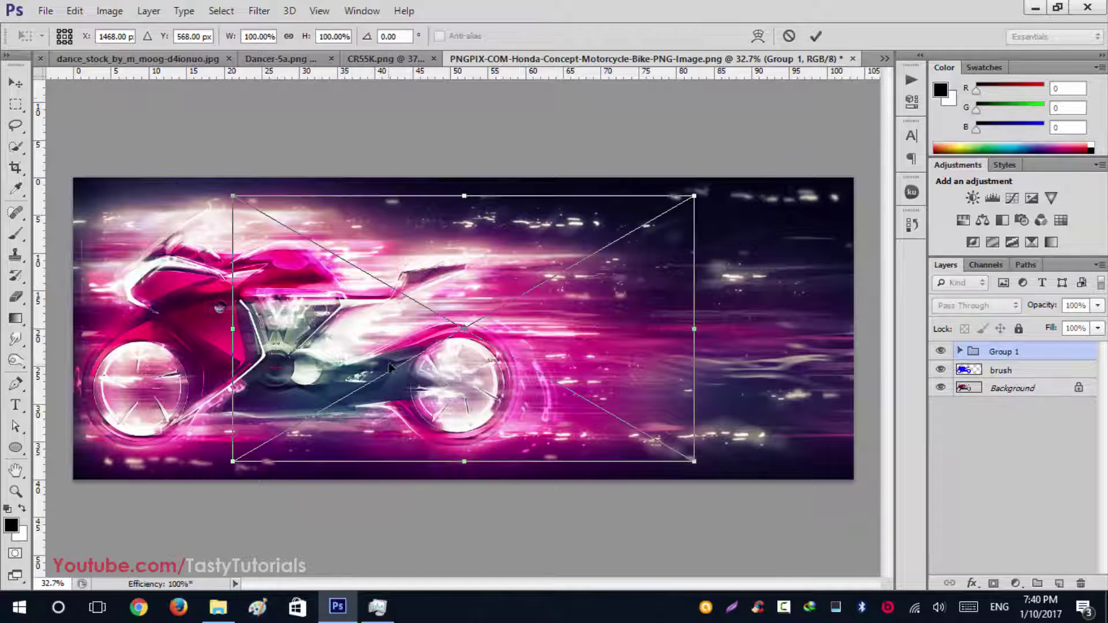
{"action": "key", "text": "Return"}
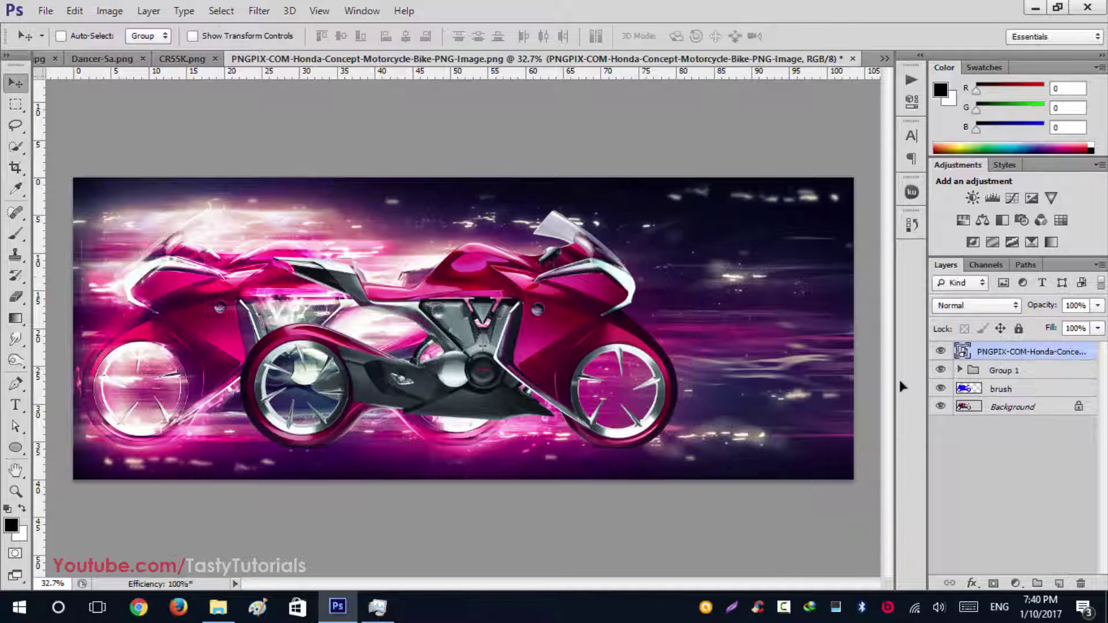
{"action": "key", "text": "Delete"}
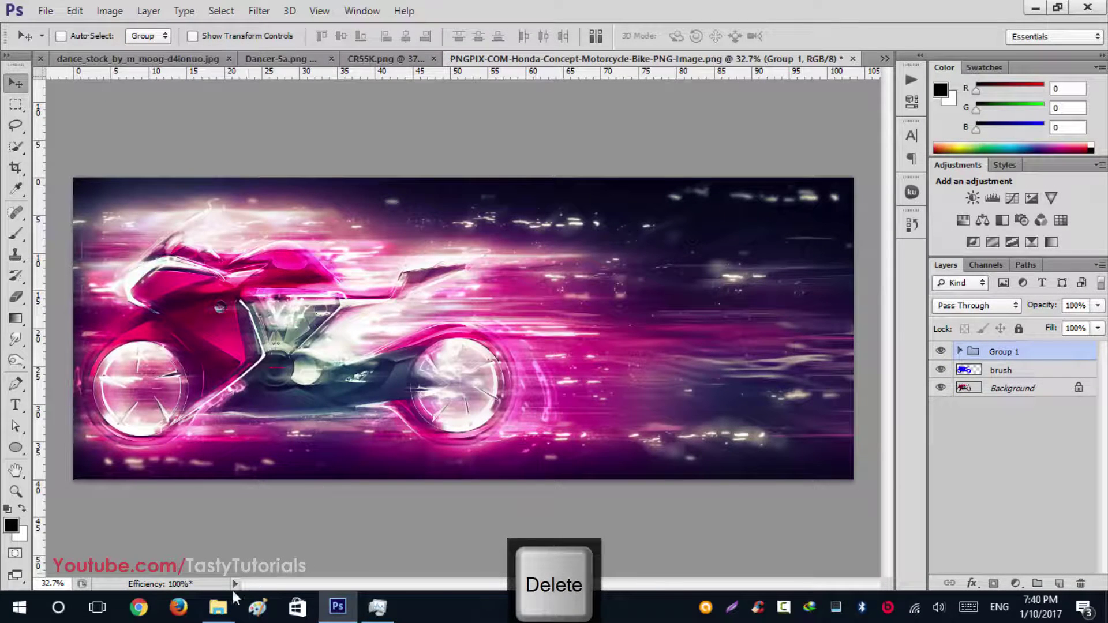
Rename the Honda motorcycle PNG in the Without Makeup folder as PNGPIX-COM-Honda-Concept-Motorcycle-Bike-PNG-Im
{"action": "left_click", "coordinate": [219, 606]}
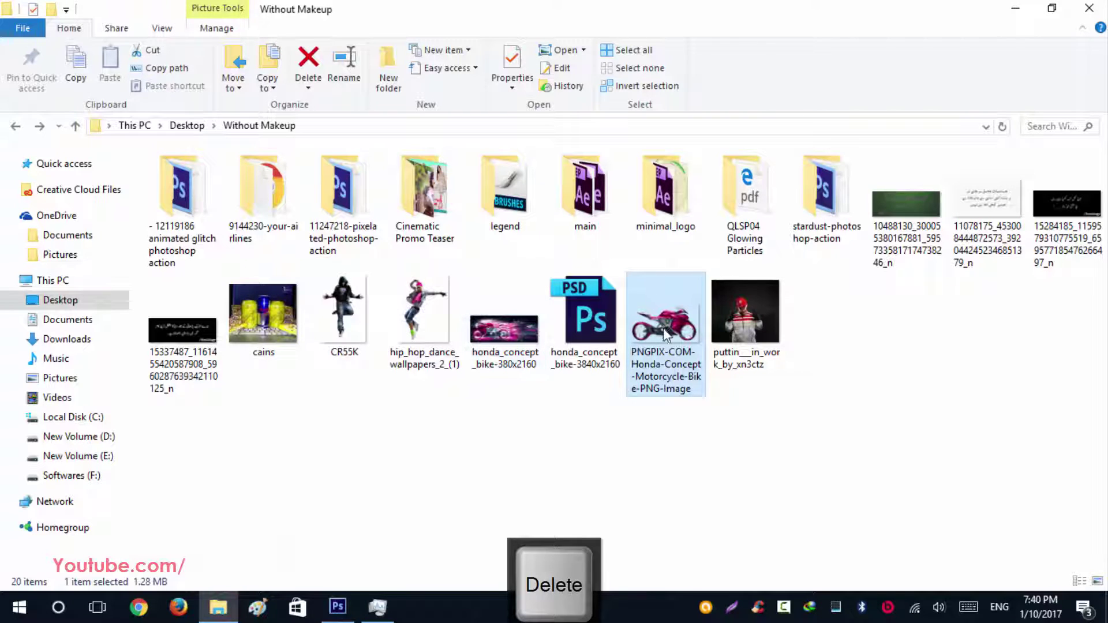
{"action": "right_click", "coordinate": [668, 374]}
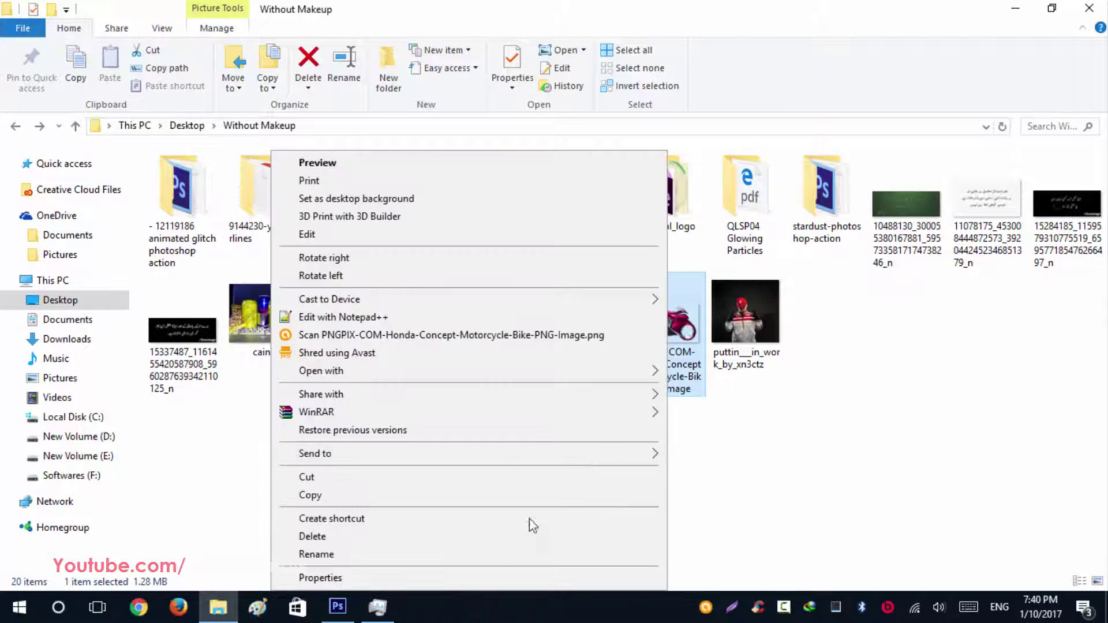
{"action": "left_click", "coordinate": [495, 556]}
{"action": "key", "text": "Right"}
{"action": "key", "text": "Right"}
{"action": "key", "text": "Right"}
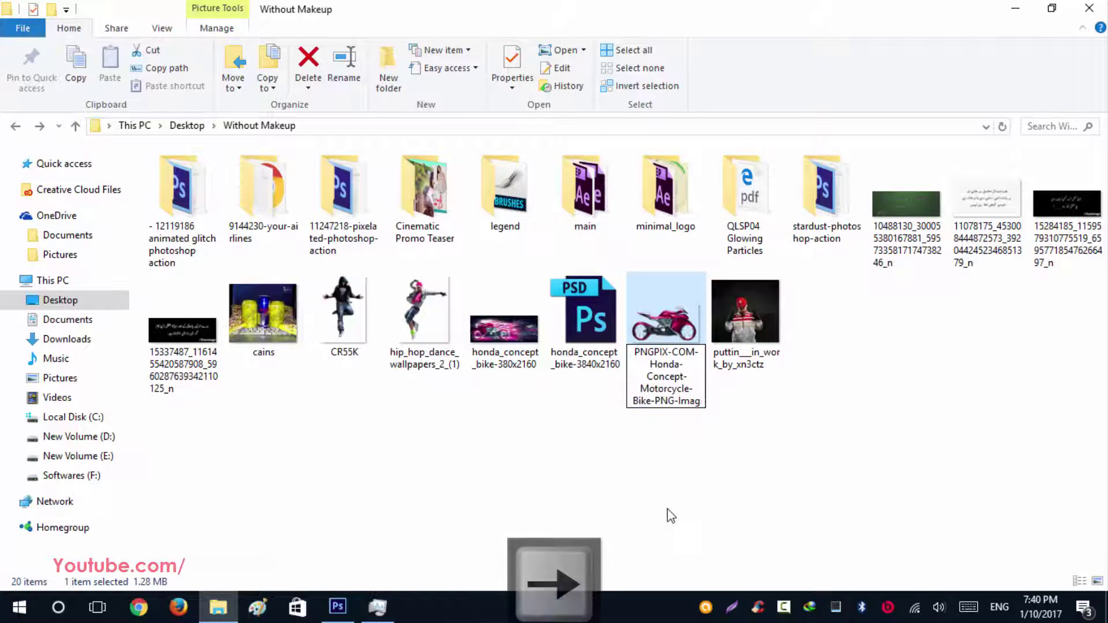
{"action": "left_click", "coordinate": [377, 607]}
{"action": "left_click", "coordinate": [339, 607]}
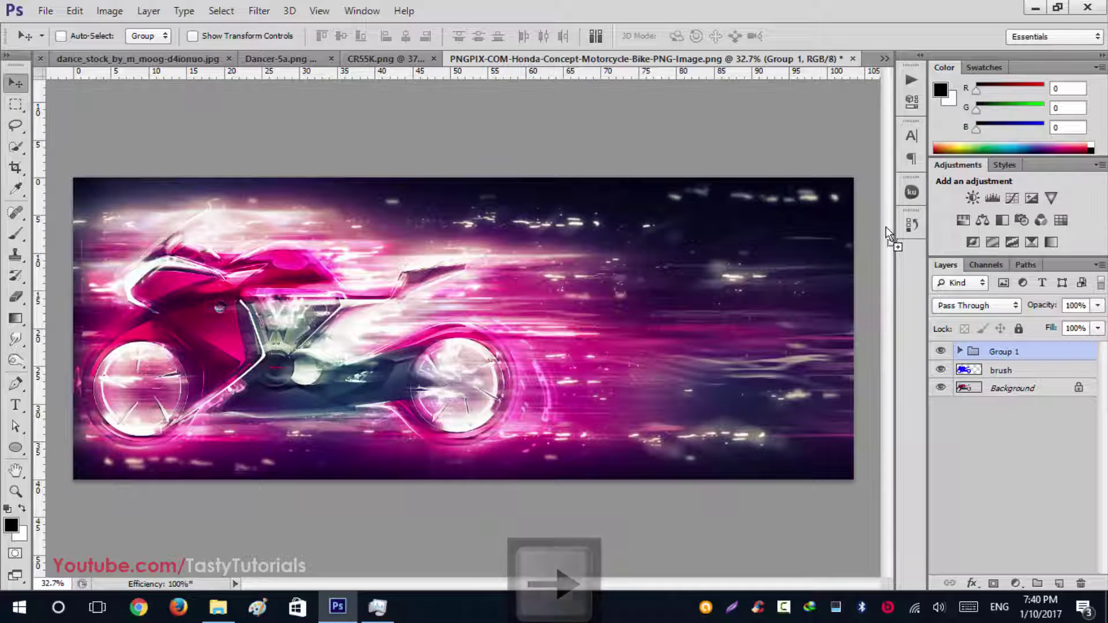
{"action": "left_click_drag", "start_coordinate": [517, 242], "coordinate": [512, 242]}
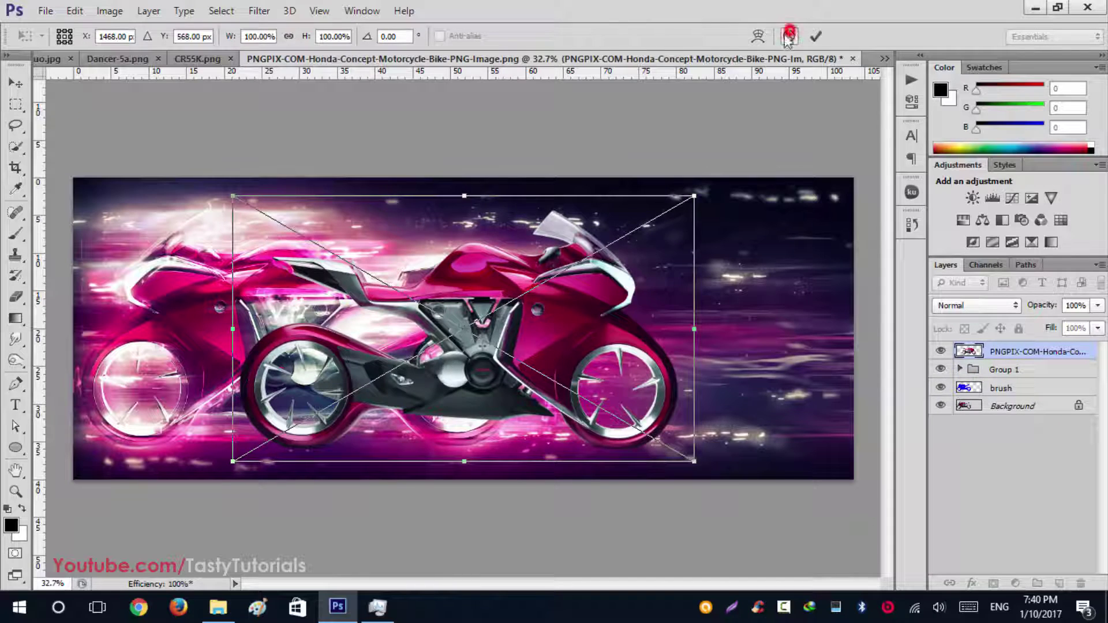
{"action": "key", "text": "Escape"}
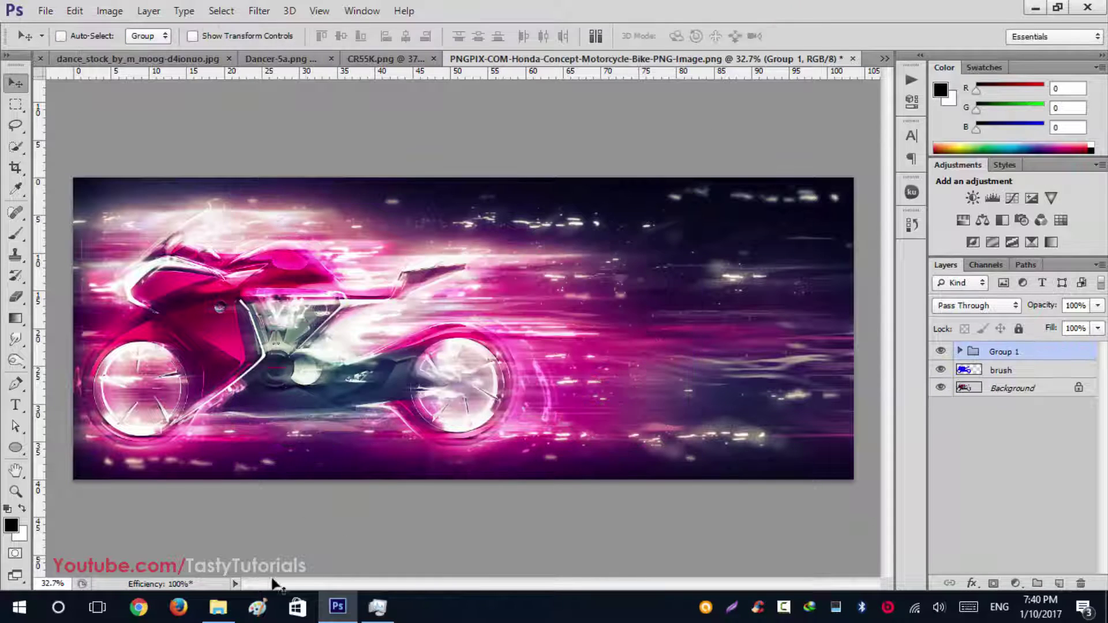
Open the renamed Honda motorcycle PNG from the Without Makeup folder as a separate Photoshop document
{"action": "left_click", "coordinate": [219, 608]}
{"action": "left_click_drag", "start_coordinate": [664, 324], "coordinate": [869, 54]}
{"action": "scroll", "coordinate": [503, 376], "scroll_direction": "down", "scroll_amount": 1}
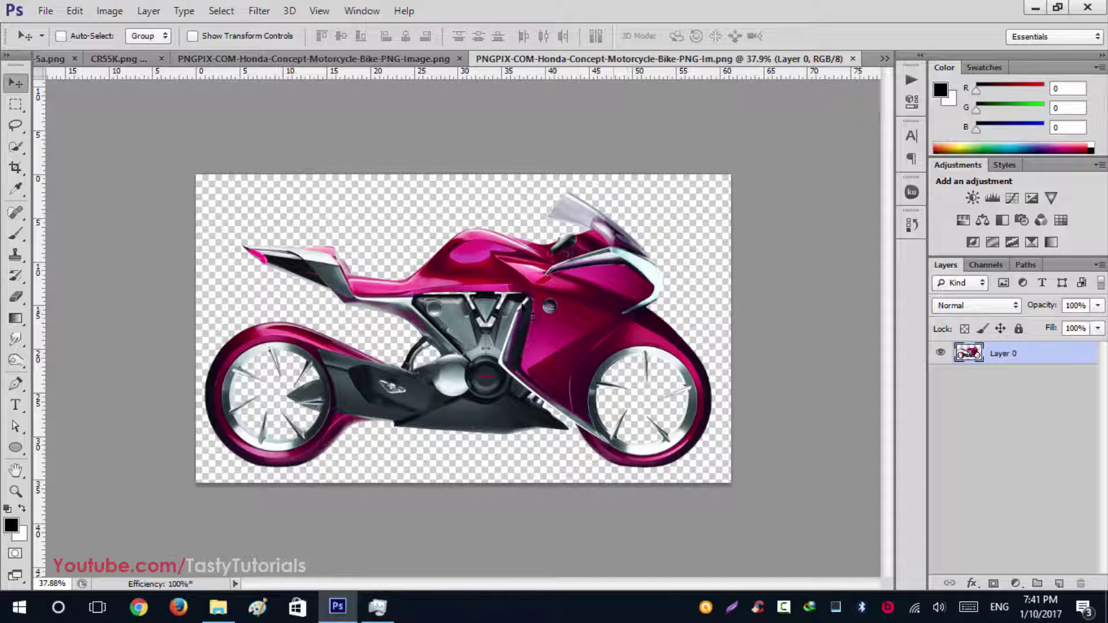
{"action": "scroll", "coordinate": [533, 316], "scroll_direction": "down", "scroll_amount": 1}
{"action": "scroll", "coordinate": [537, 392], "scroll_direction": "up", "scroll_amount": 1}
{"action": "scroll", "coordinate": [534, 389], "scroll_direction": "down", "scroll_amount": 1}
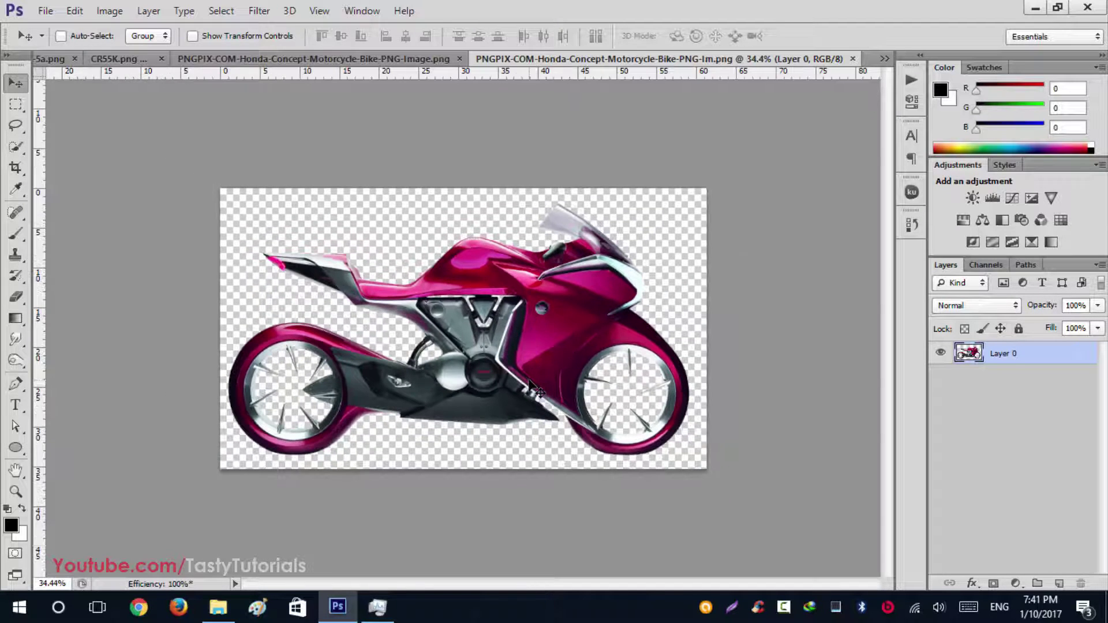
Flip the motorcycle on Layer 0 horizontally with Free Transform and apply the transformation
{"action": "key", "text": "ctrl+t"}
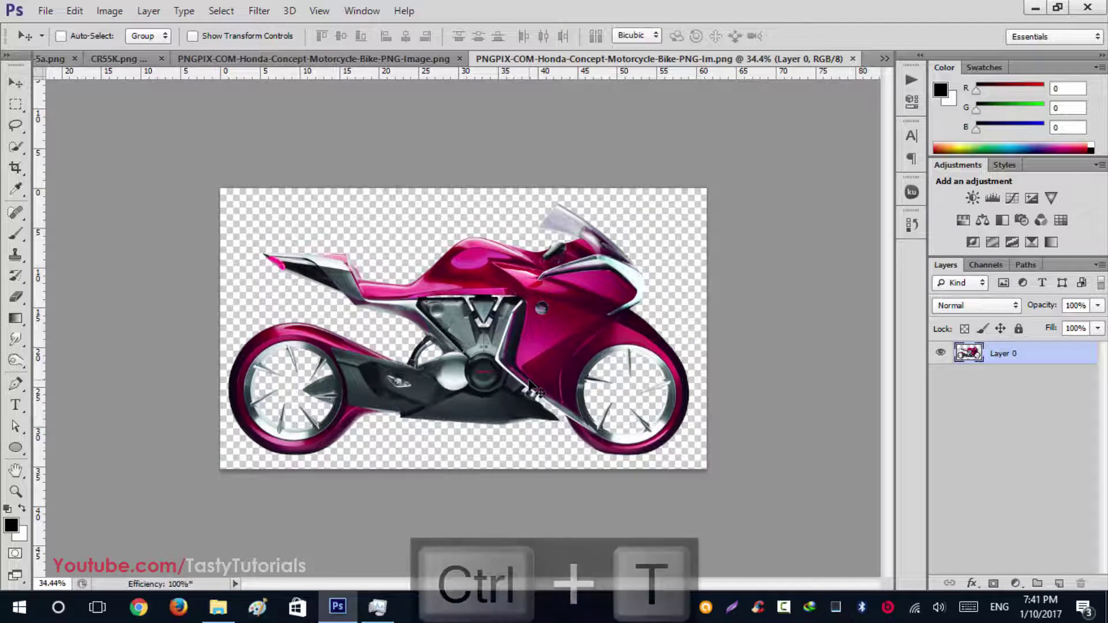
{"action": "right_click", "coordinate": [502, 270]}
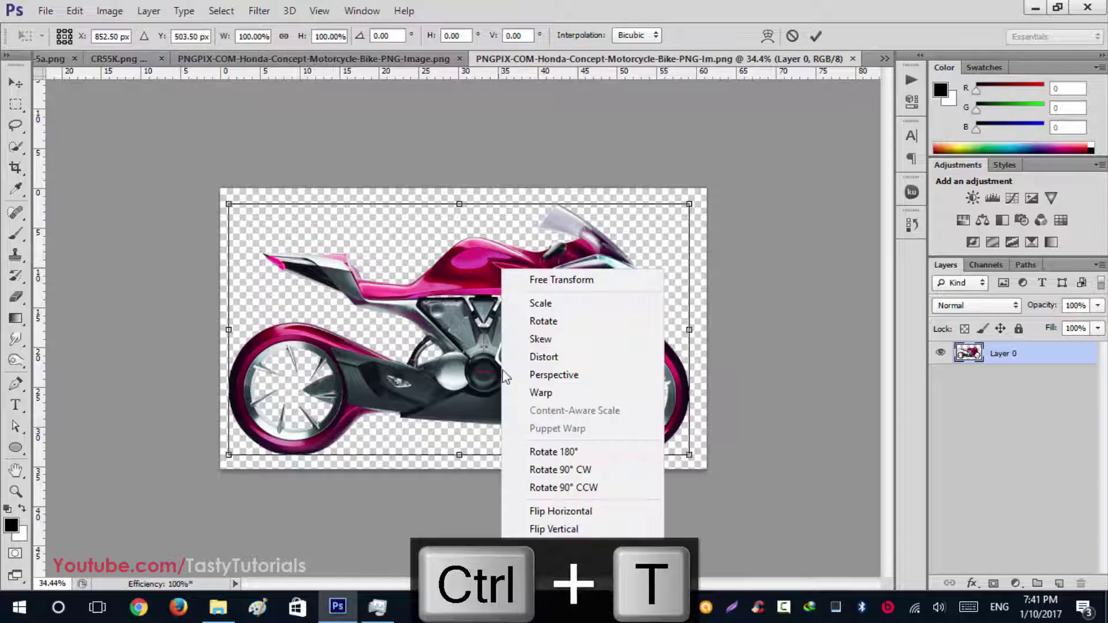
{"action": "left_click", "coordinate": [553, 514]}
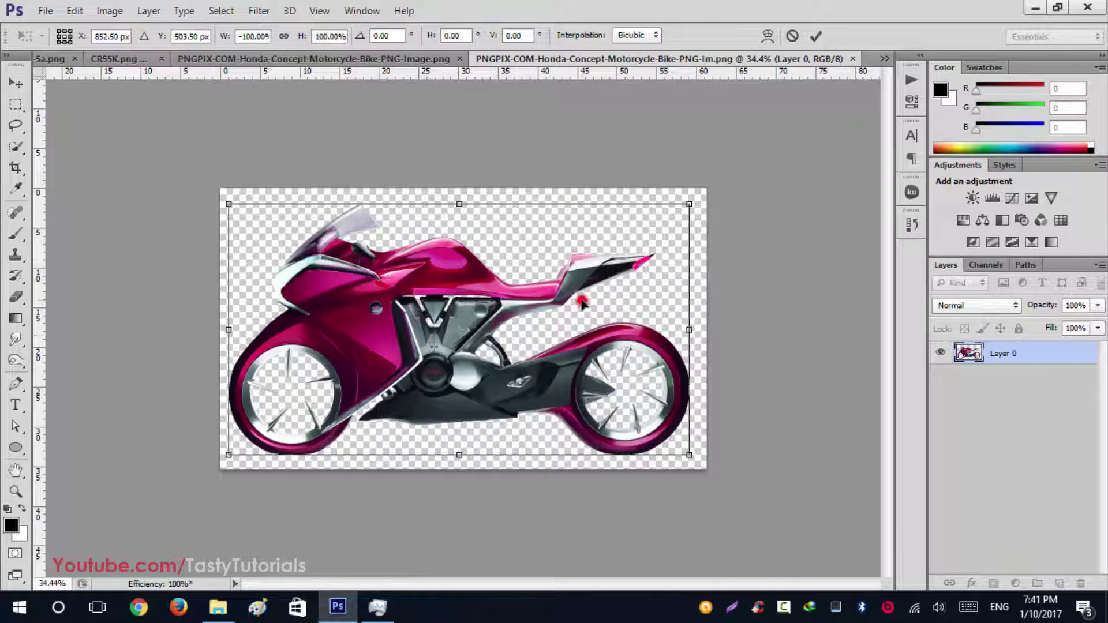
{"action": "key", "text": "Return"}
Extend the canvas behind the motorcycle's rear wheel to about 106 cm wide with the Crop tool
{"action": "scroll", "coordinate": [606, 456], "scroll_direction": "up", "scroll_amount": 2}
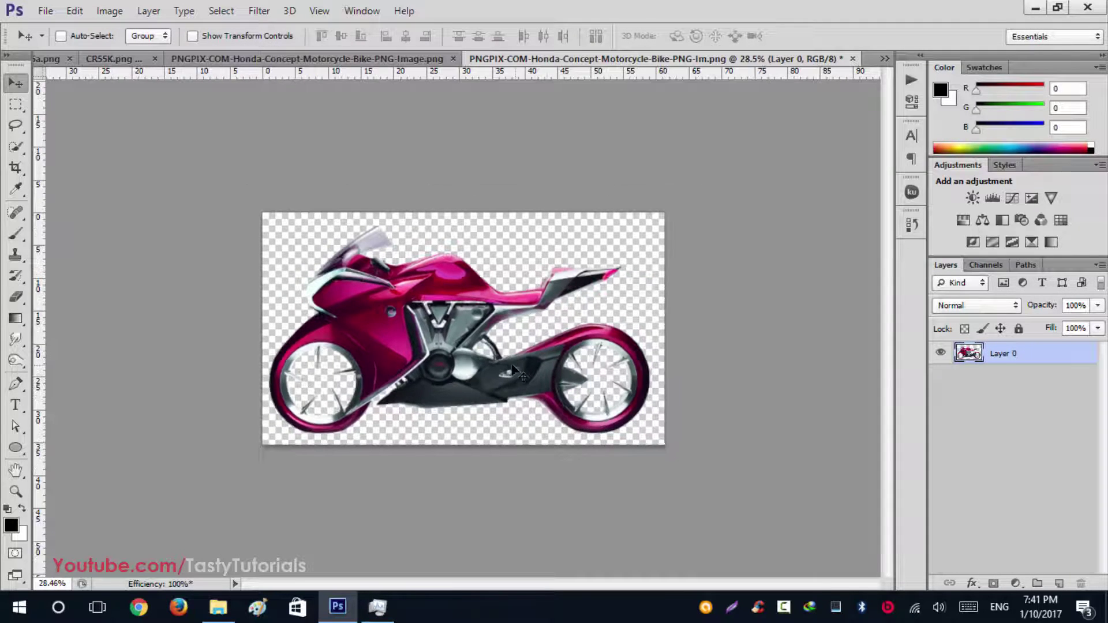
{"action": "scroll", "coordinate": [469, 345], "scroll_direction": "down", "scroll_amount": 2}
{"action": "scroll", "coordinate": [469, 345], "scroll_direction": "down", "scroll_amount": 1}
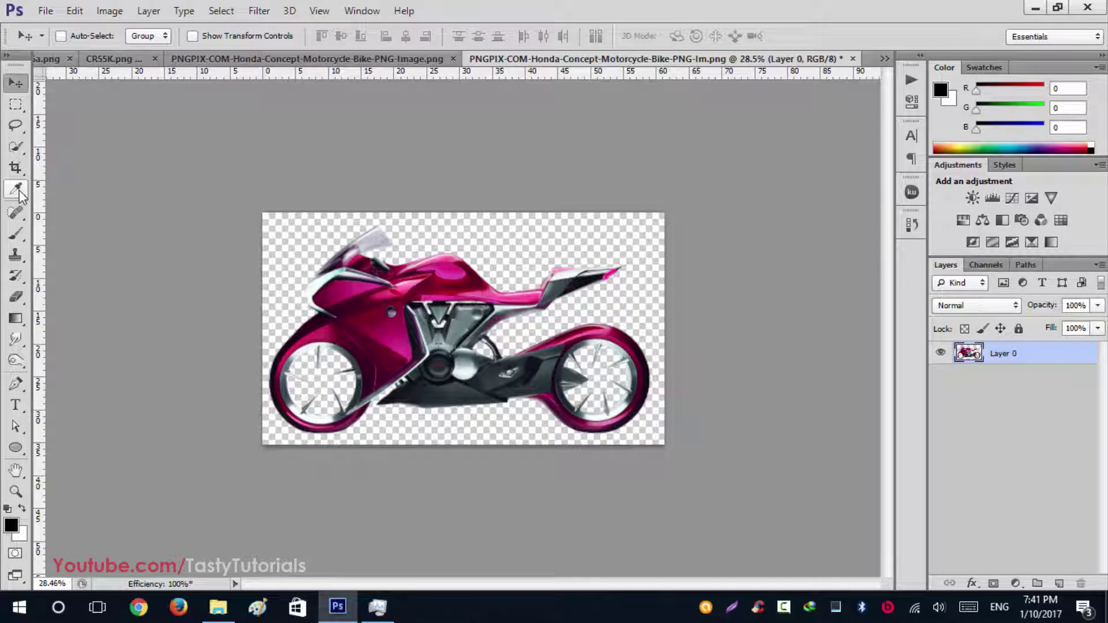
{"action": "left_click", "coordinate": [15, 167]}
{"action": "right_click", "coordinate": [25, 168]}
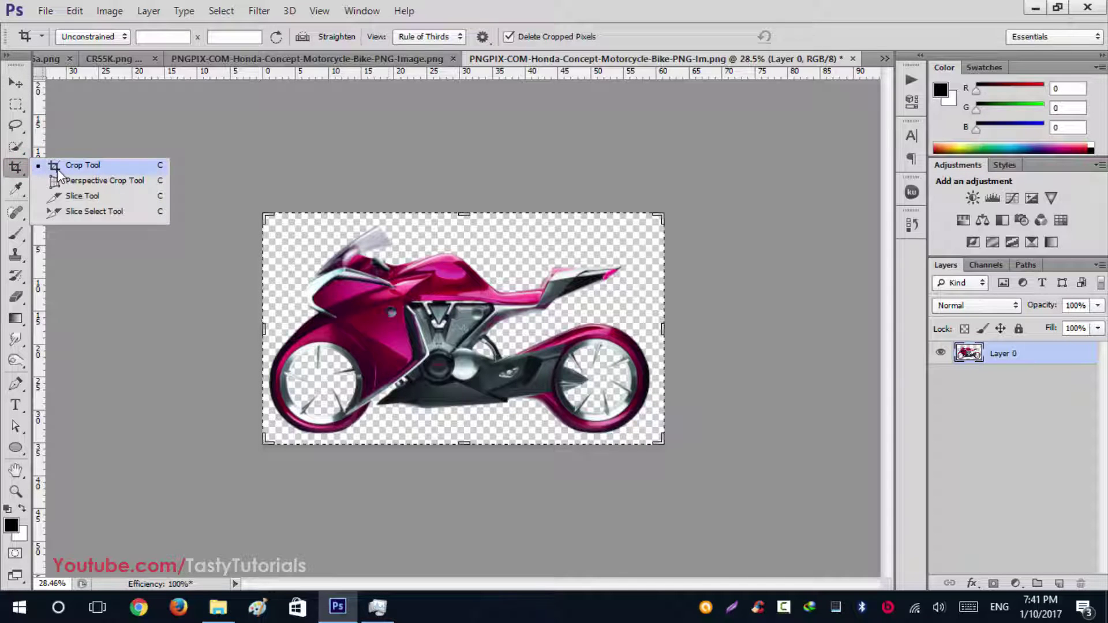
{"action": "left_click", "coordinate": [58, 168]}
{"action": "left_click", "coordinate": [519, 308]}
{"action": "scroll", "coordinate": [420, 341], "scroll_direction": "down", "scroll_amount": 2}
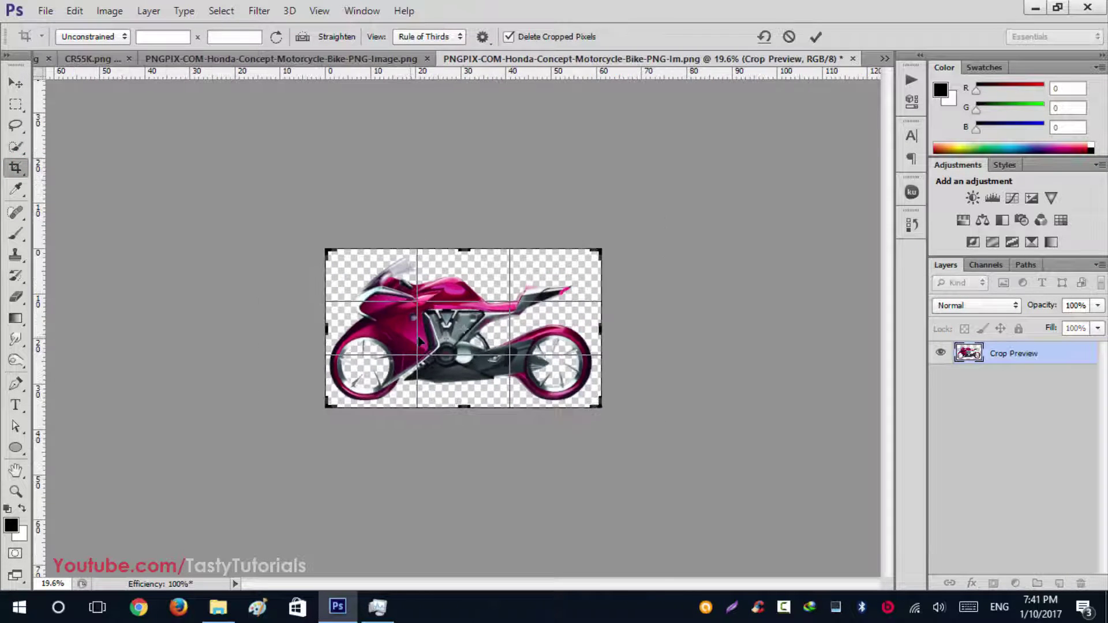
{"action": "left_click_drag", "start_coordinate": [605, 330], "coordinate": [726, 341]}
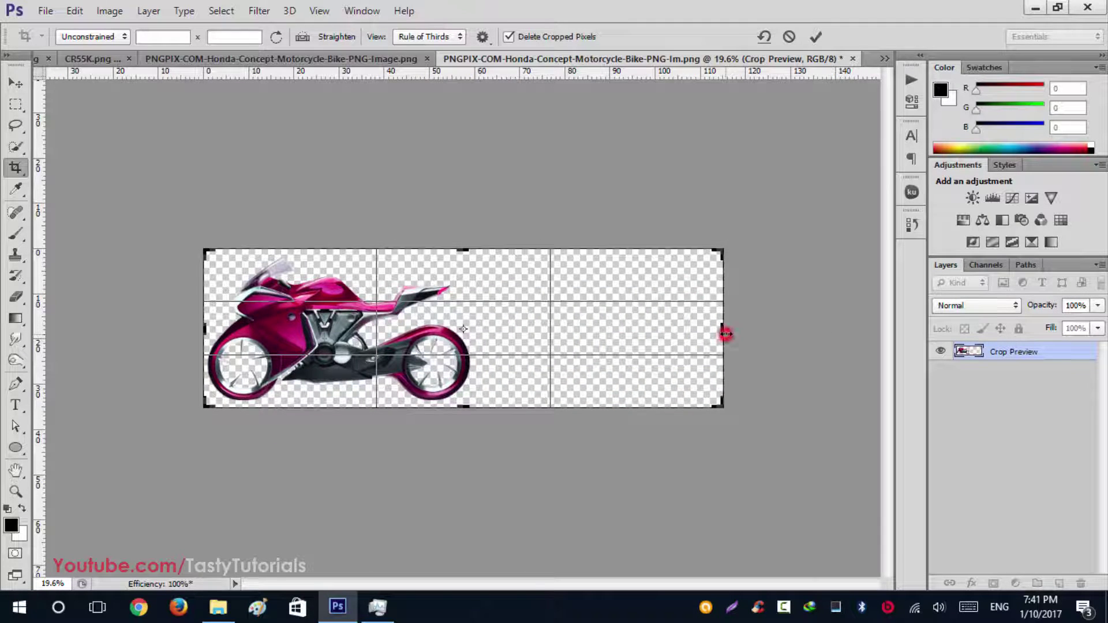
{"action": "left_click_drag", "start_coordinate": [725, 334], "coordinate": [705, 335]}
{"action": "left_click", "coordinate": [815, 36]}
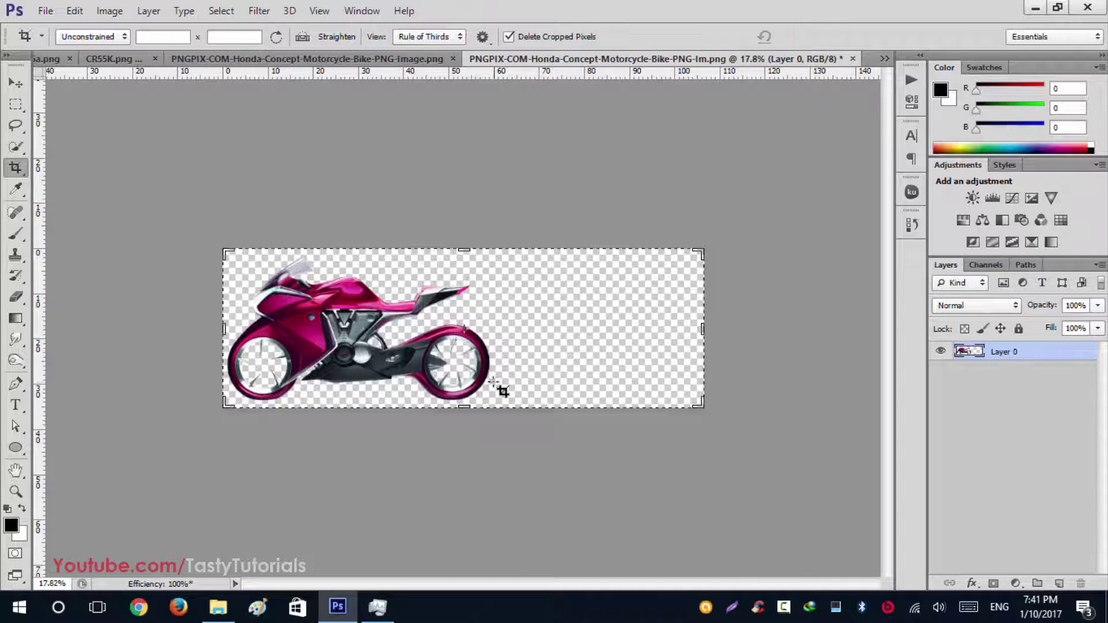
Crop the empty canvas behind the motorcycle's rear wheel to a total width of about 97 cm
{"action": "key", "text": "ctrl+plus"}
{"action": "key", "text": "ctrl+plus"}
{"action": "key", "text": "ctrl+0"}
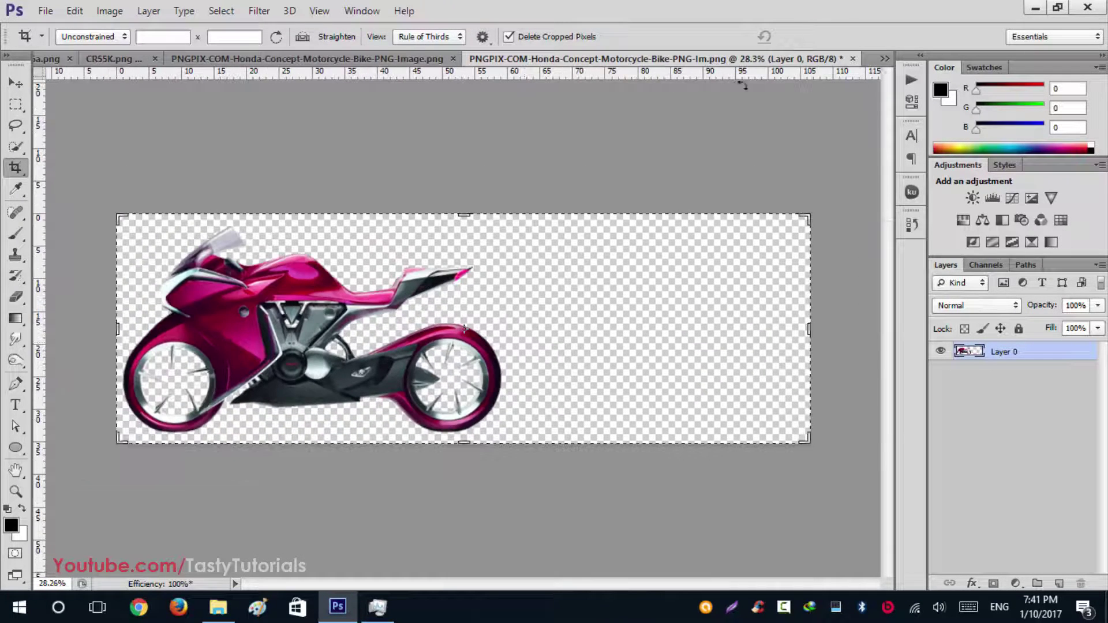
{"action": "left_click_drag", "start_coordinate": [810, 329], "coordinate": [777, 331]}
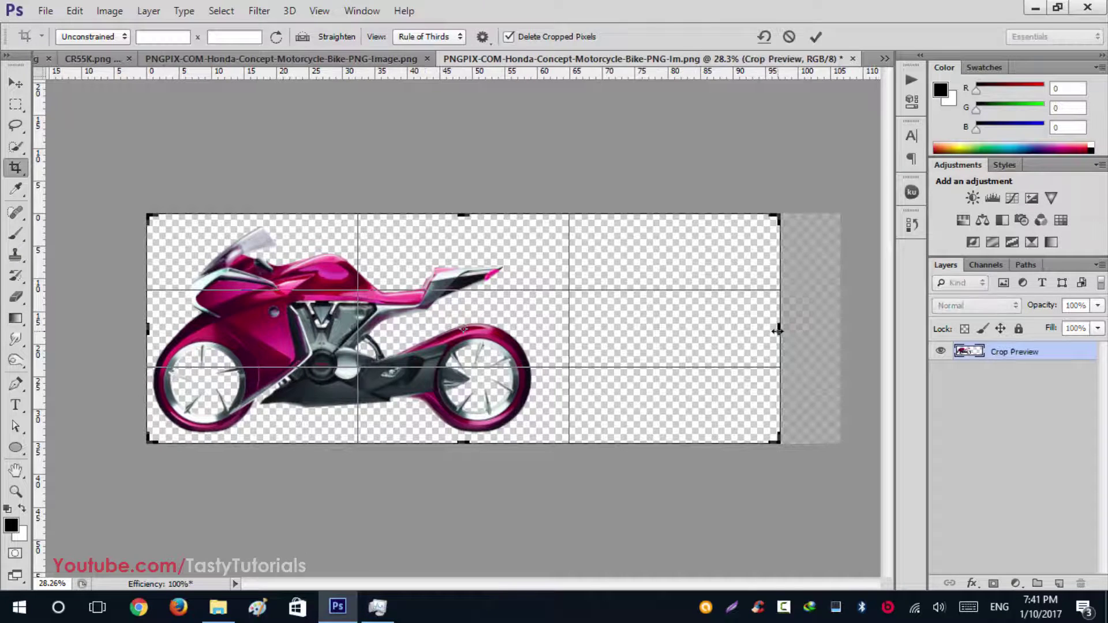
{"action": "left_click", "coordinate": [816, 36]}
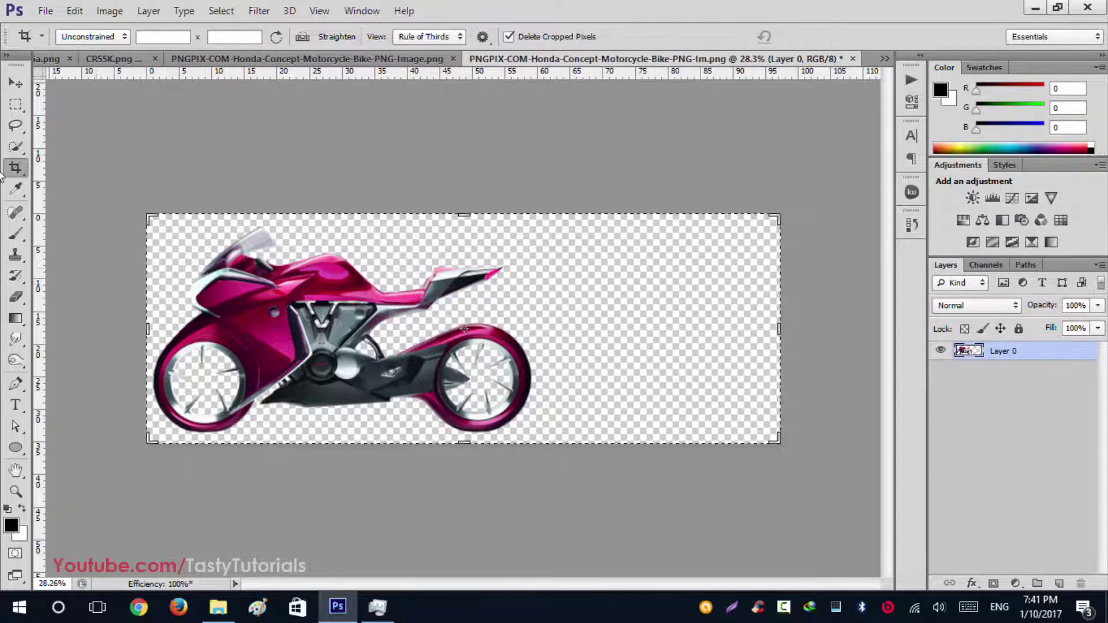
{"action": "left_click", "coordinate": [16, 82]}
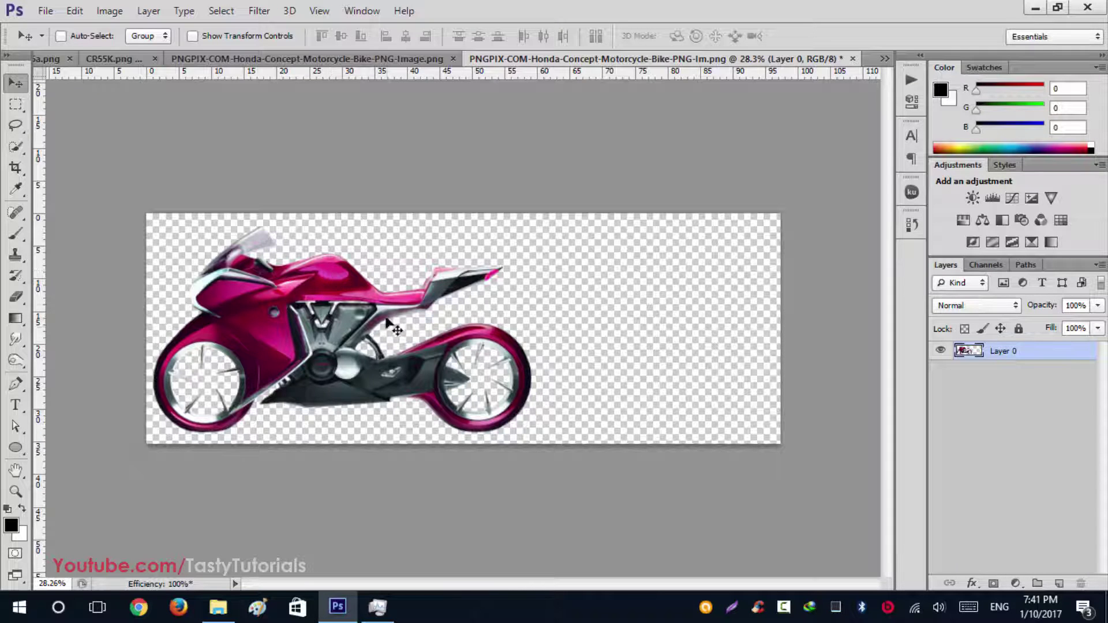
Add a new empty layer above Layer 0 and load the motorcycle's outline as a selection
{"action": "left_click", "coordinate": [1061, 583]}
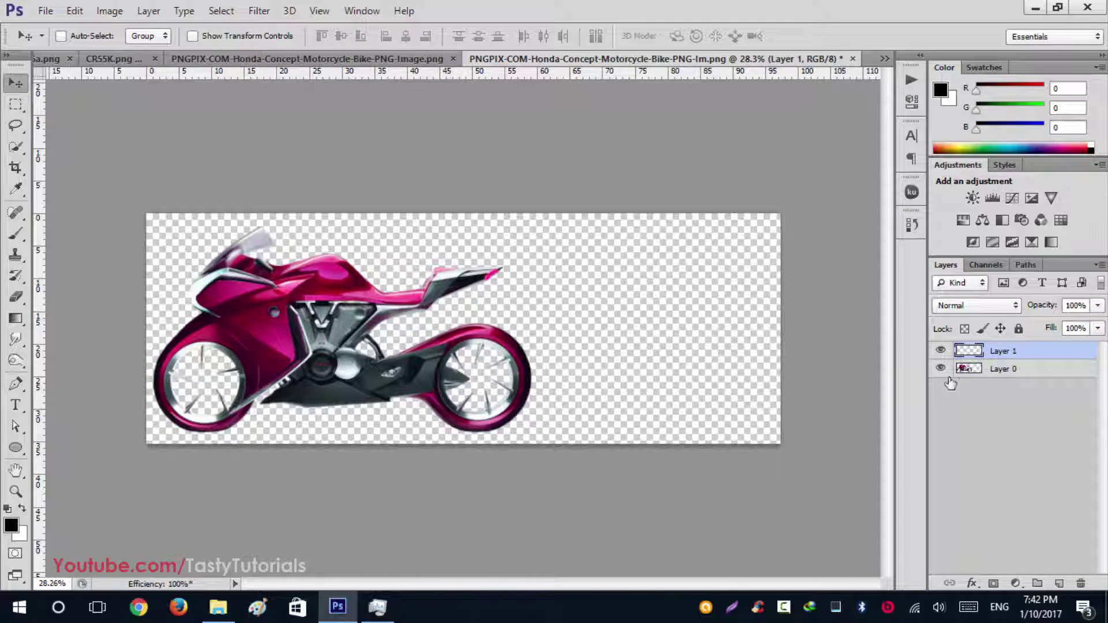
{"action": "left_click", "coordinate": [974, 371], "text": "ctrl"}
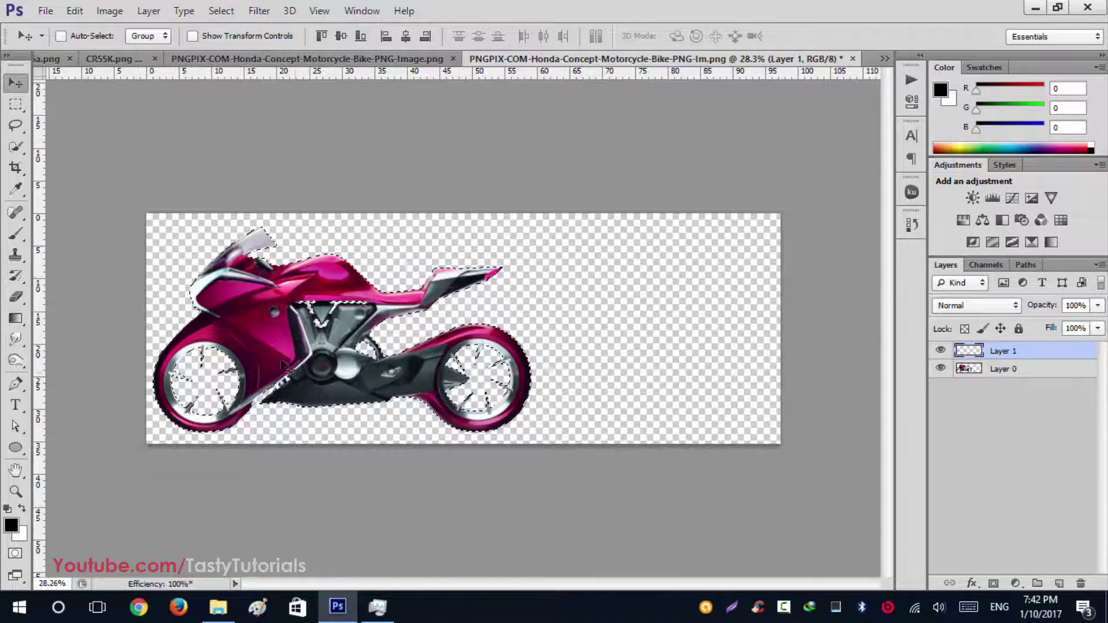
{"action": "scroll", "coordinate": [271, 249], "scroll_direction": "up", "scroll_amount": 1}
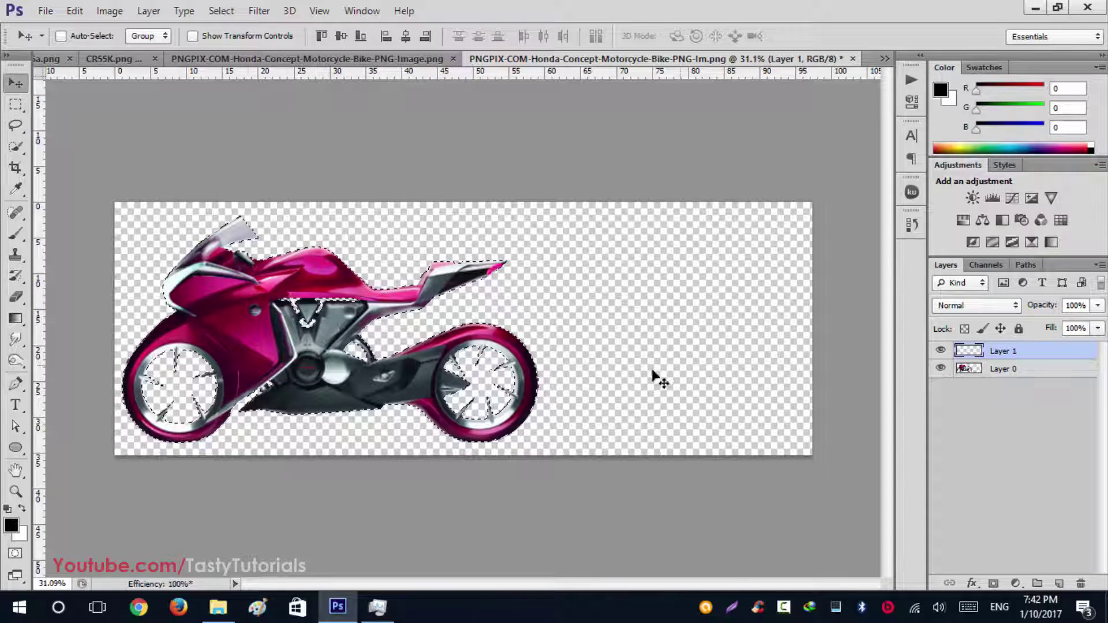
Fill the motorcycle selection on Layer 1 with bright green (R 0, G 255, B 12) as foreground colour, and deselect
{"action": "left_click", "coordinate": [10, 524]}
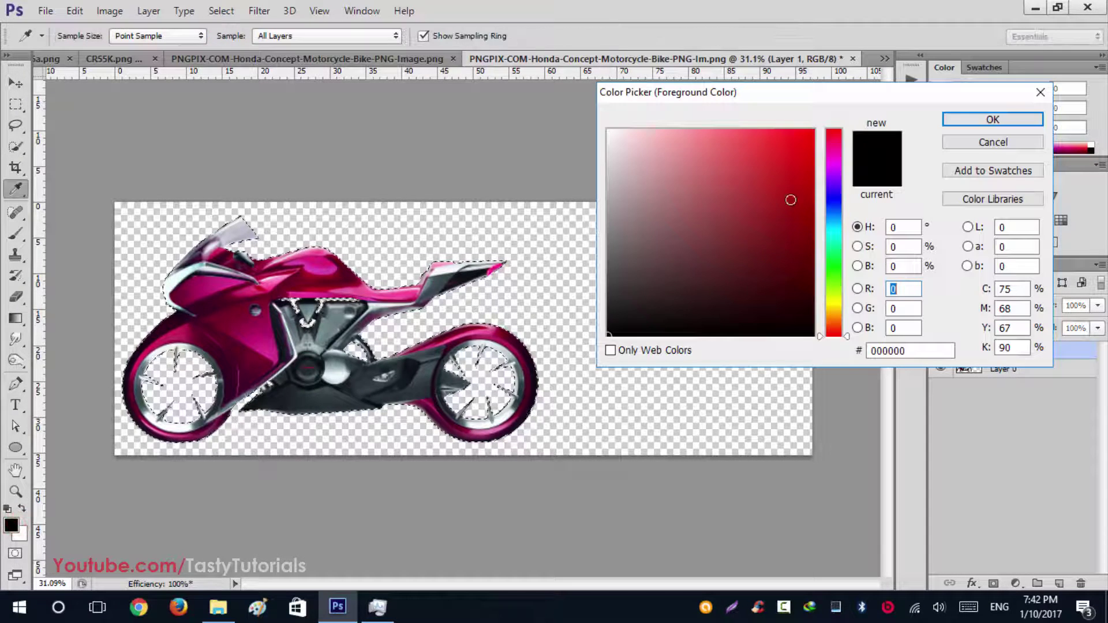
{"action": "left_click", "coordinate": [834, 266]}
{"action": "left_click_drag", "start_coordinate": [779, 208], "coordinate": [962, 139]}
{"action": "left_click", "coordinate": [989, 119]}
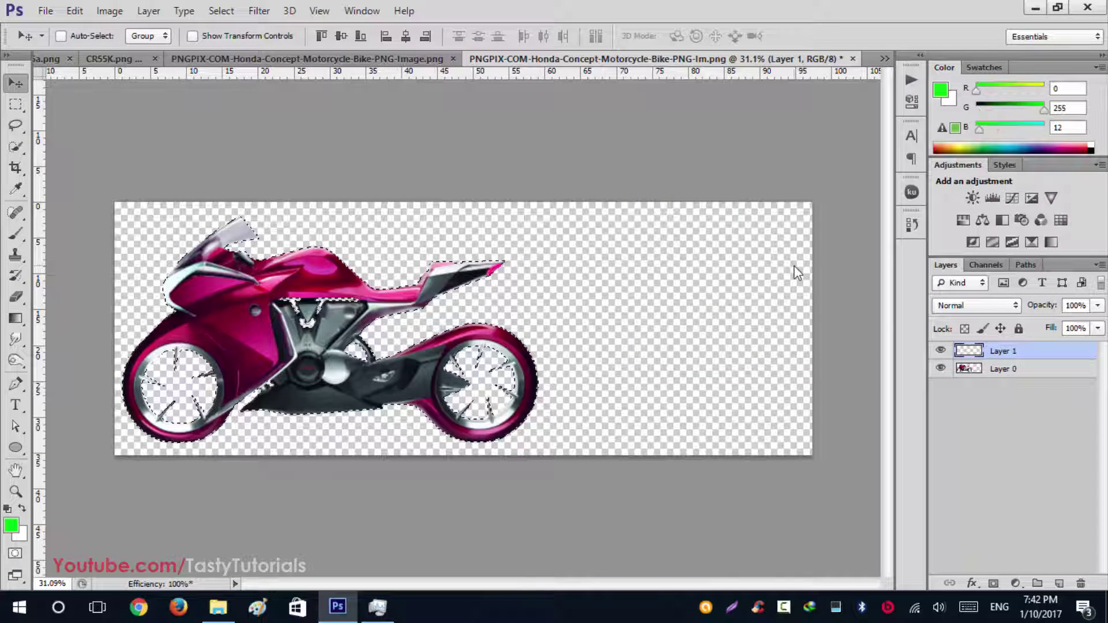
{"action": "key", "text": "alt+BackSpace"}
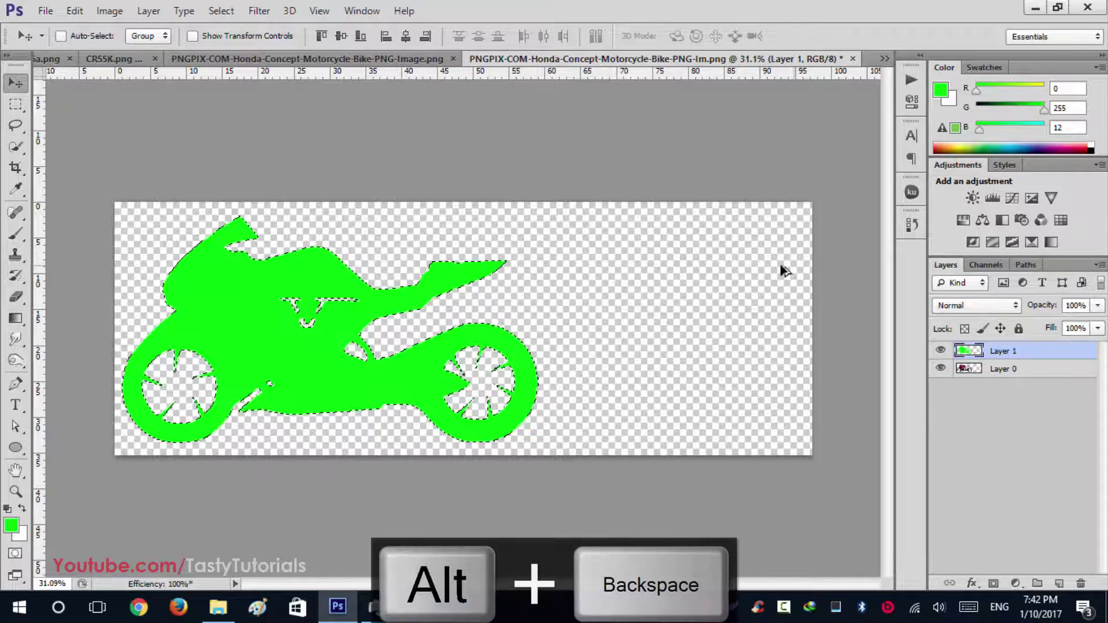
{"action": "key", "text": "ctrl+d"}
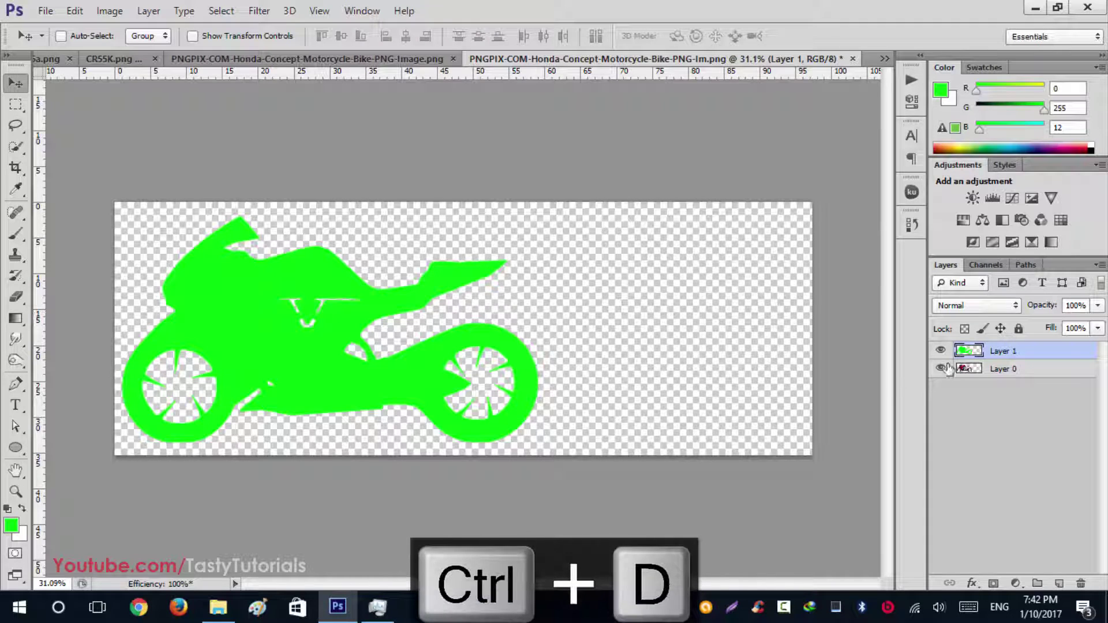
{"action": "left_click", "coordinate": [939, 352]}
{"action": "left_click", "coordinate": [939, 352]}
Add a light grey Solid Color fill layer (dcdcdc) directly above Layer 0
{"action": "left_click", "coordinate": [1008, 372]}
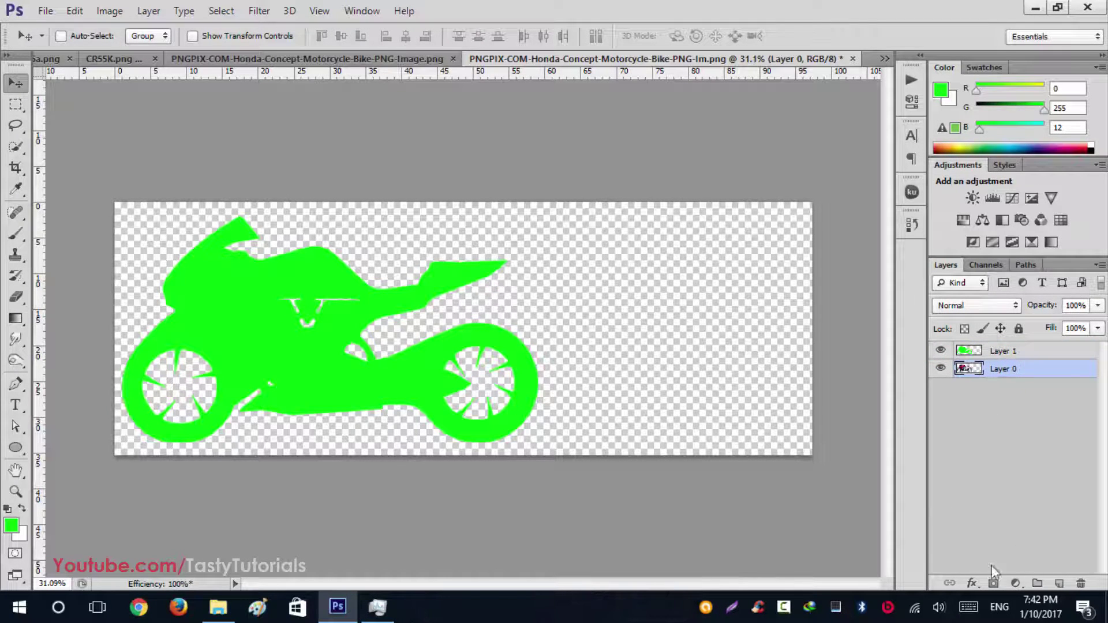
{"action": "left_click", "coordinate": [1017, 584]}
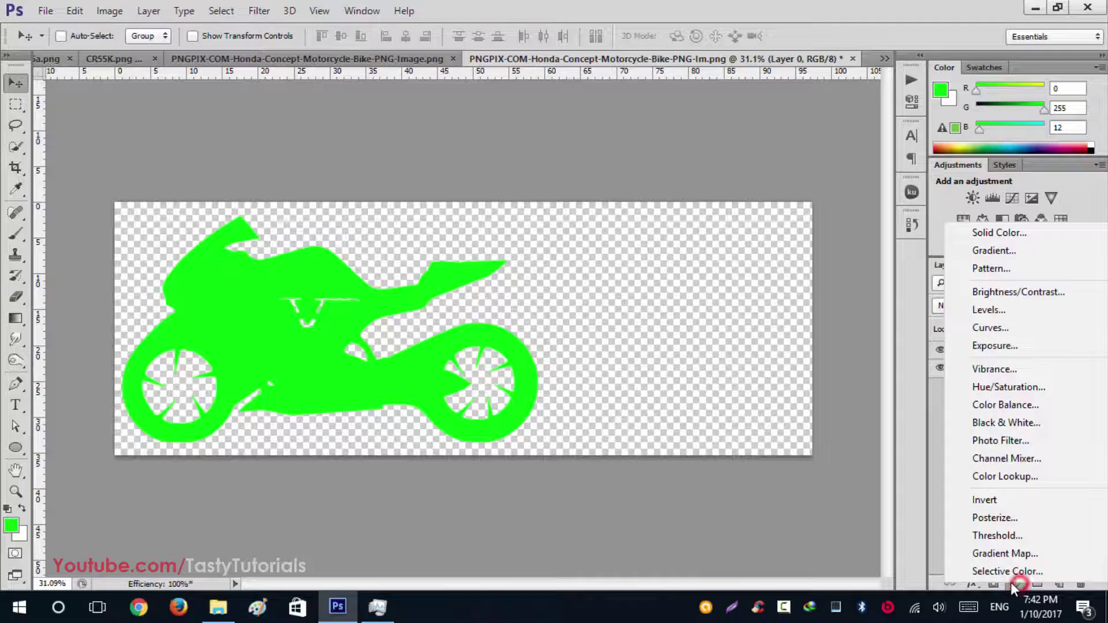
{"action": "left_click", "coordinate": [995, 234]}
{"action": "mouse_move", "coordinate": [599, 186]}
{"action": "left_mouse_down"}
{"action": "mouse_move", "coordinate": [593, 163]}
{"action": "mouse_move", "coordinate": [583, 157]}
{"action": "mouse_move", "coordinate": [577, 171]}
{"action": "left_mouse_up"}
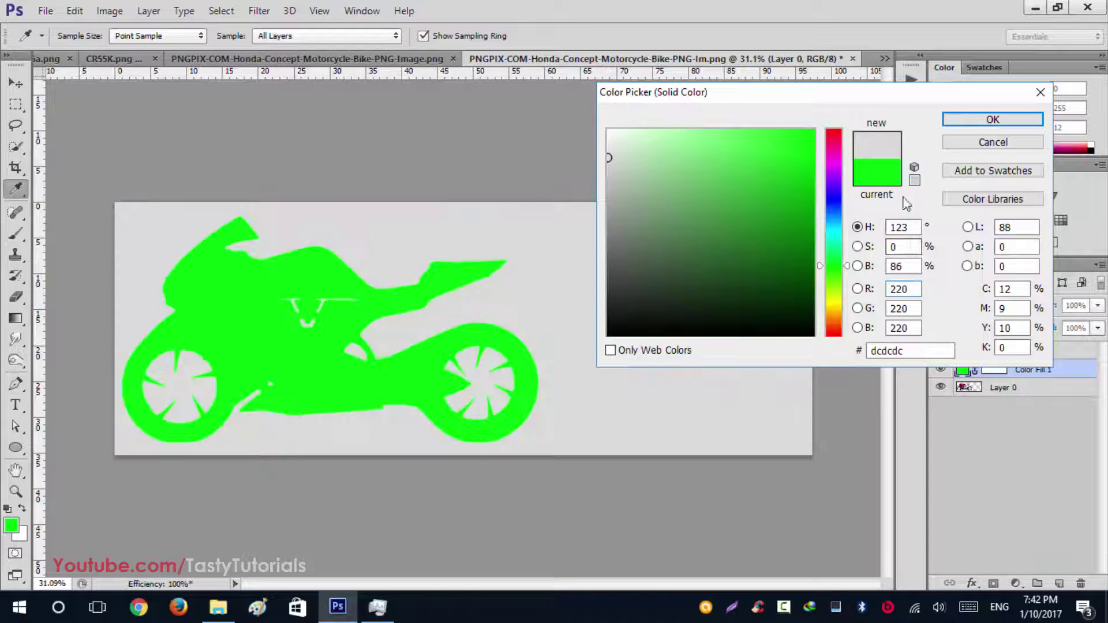
{"action": "left_click", "coordinate": [985, 119]}
{"action": "key", "text": "v"}
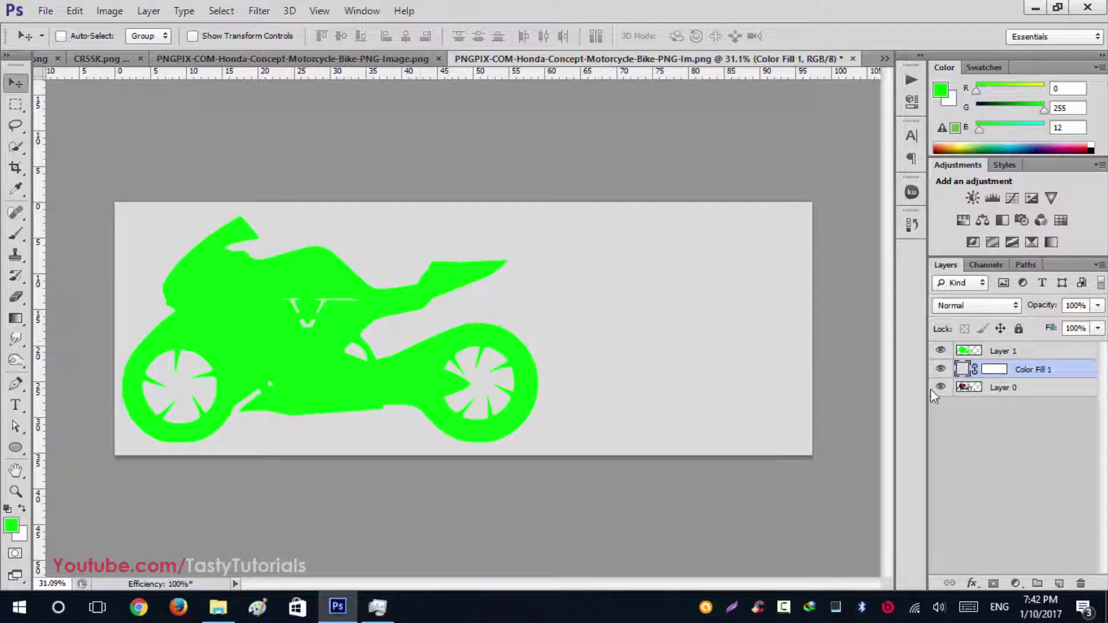
Try merging the grey fill layer with Layer 0 in their current stacking order, and undo the merge
{"action": "left_click", "coordinate": [1024, 389], "text": "shift"}
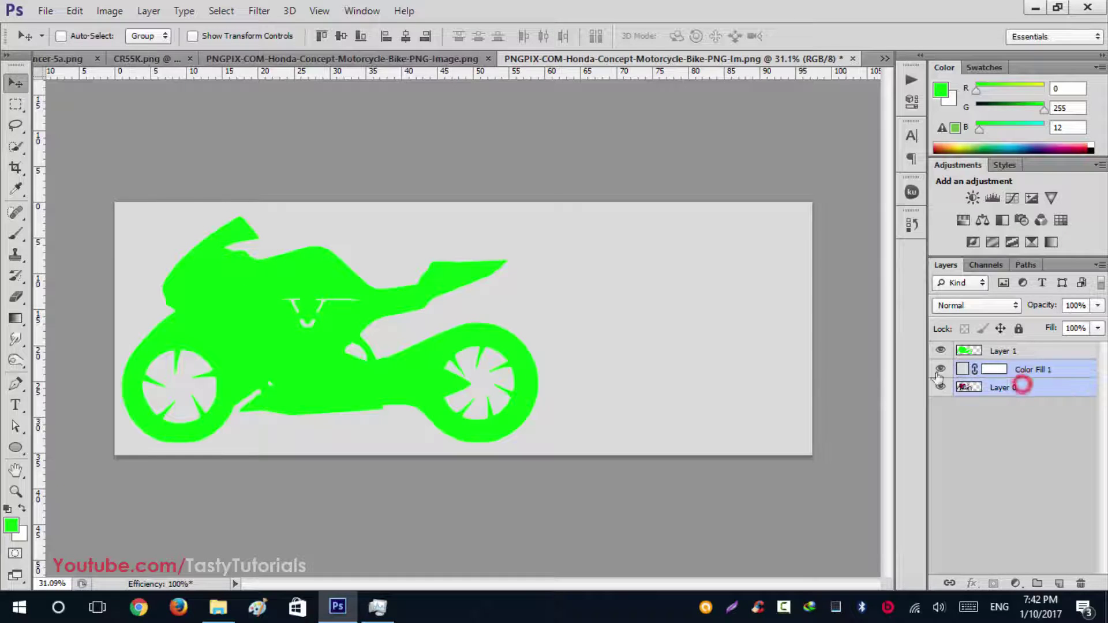
{"action": "key", "text": "ctrl+e"}
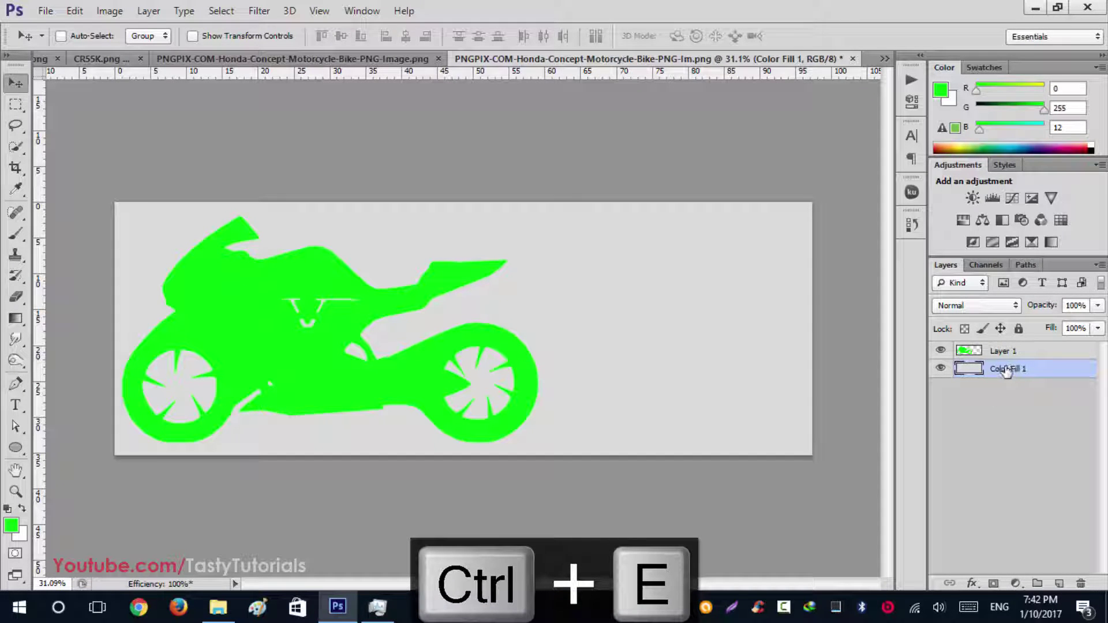
{"action": "left_click", "coordinate": [941, 354]}
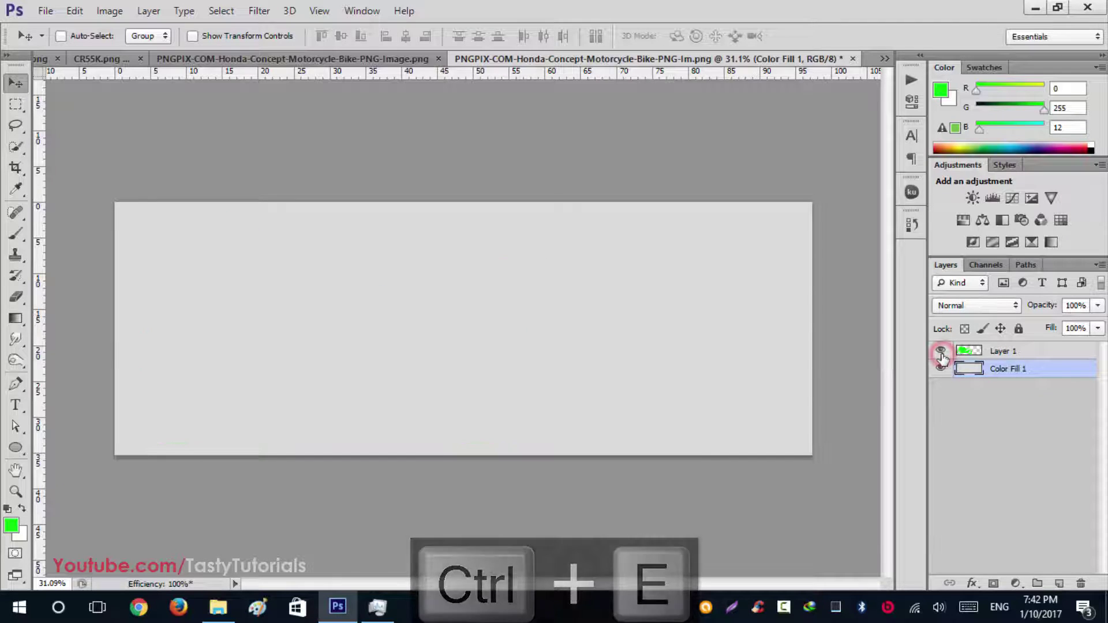
{"action": "left_click", "coordinate": [941, 353]}
{"action": "key", "text": "ctrl+alt+z"}
Place the grey fill layer beneath Layer 0 and merge the two layers
{"action": "left_click_drag", "start_coordinate": [1018, 393], "coordinate": [1016, 364]}
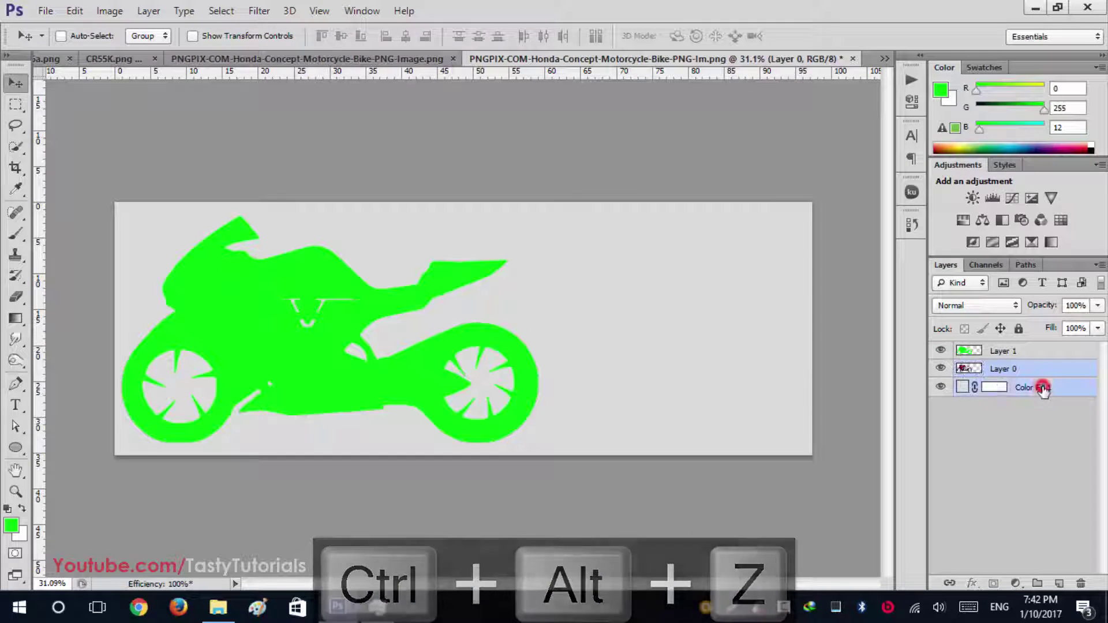
{"action": "key", "text": "ctrl+e"}
{"action": "left_click", "coordinate": [940, 352]}
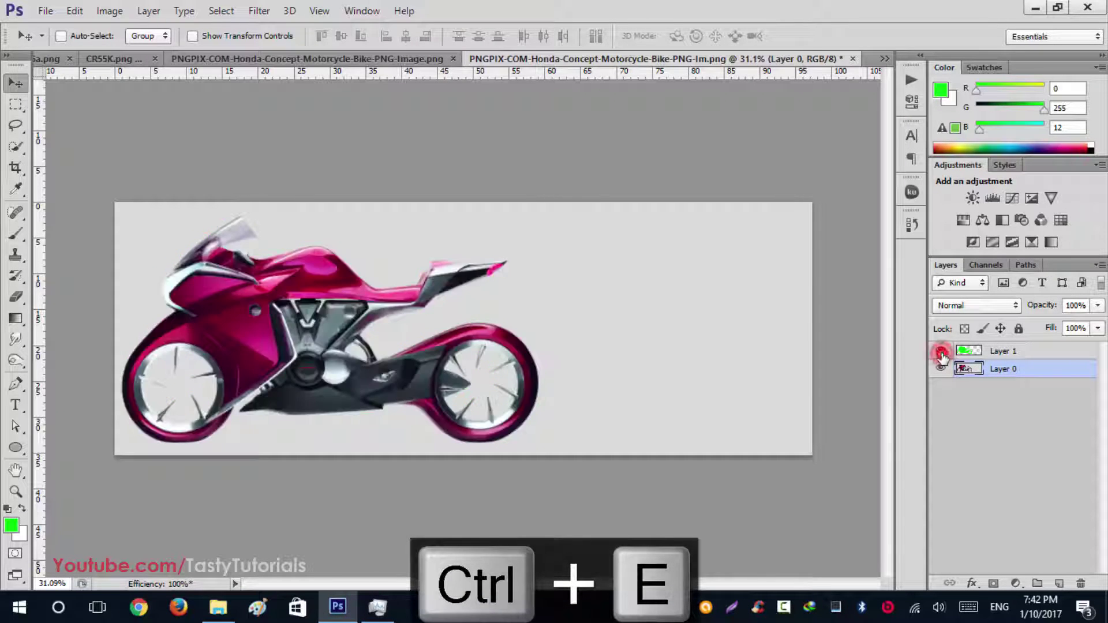
{"action": "left_click", "coordinate": [941, 352]}
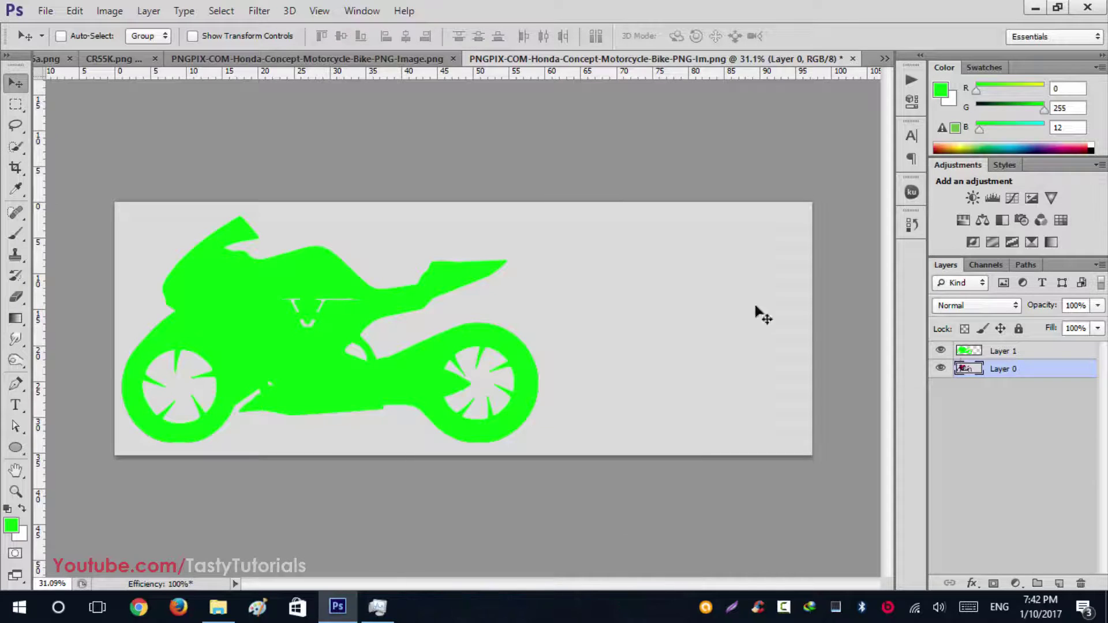
Convert the merged Layer 0 into the document's Background layer
{"action": "left_click", "coordinate": [149, 11]}
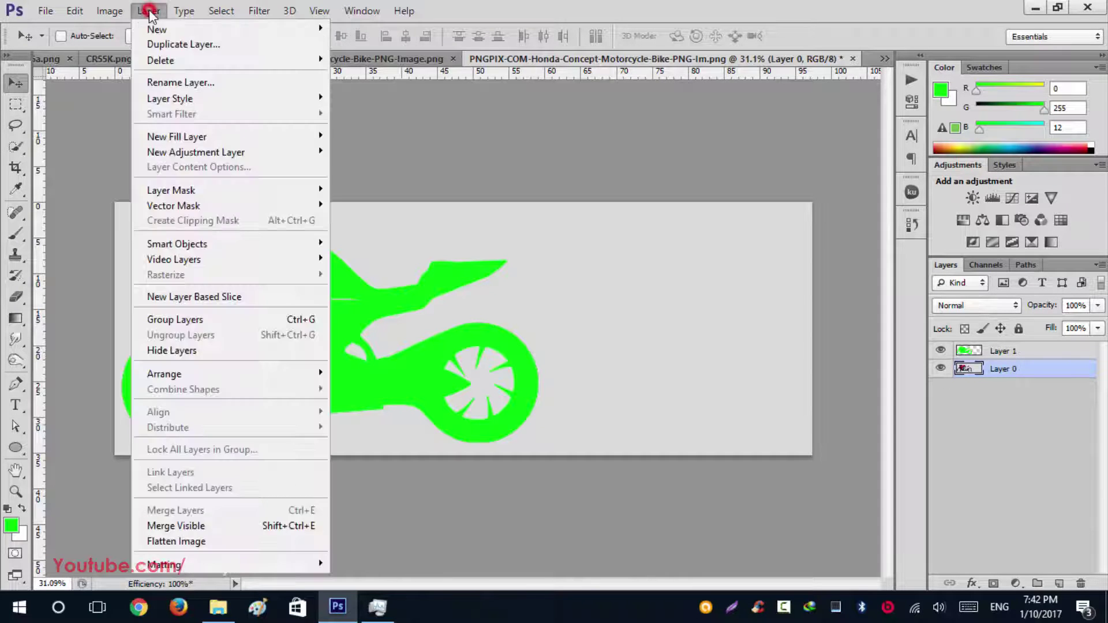
{"action": "left_click", "coordinate": [149, 11]}
{"action": "left_click", "coordinate": [149, 11]}
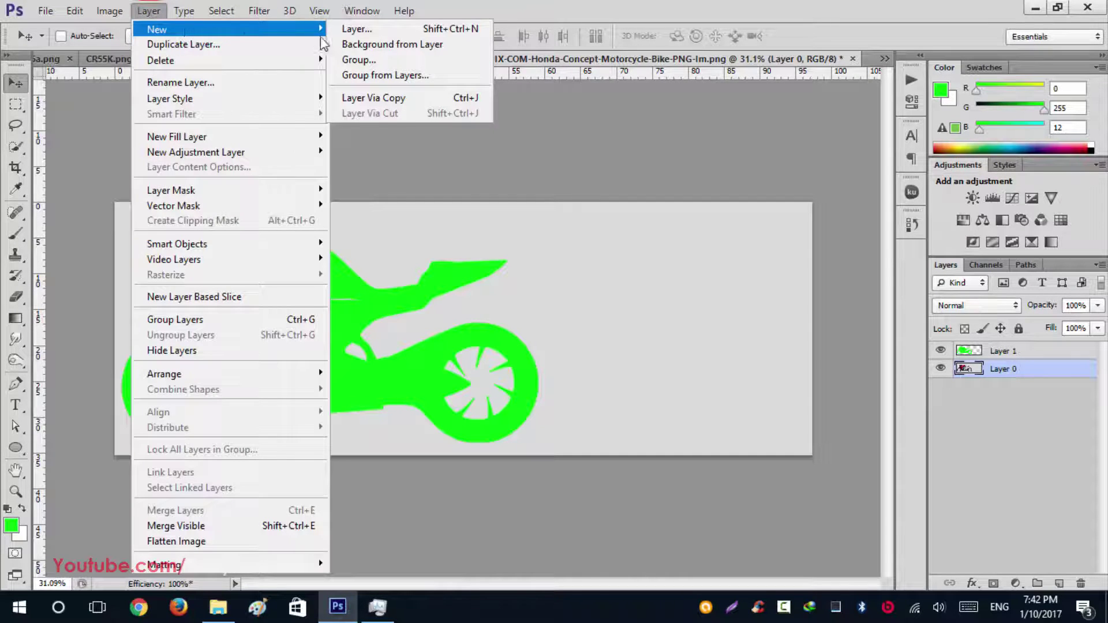
{"action": "mouse_move", "coordinate": [322, 30]}
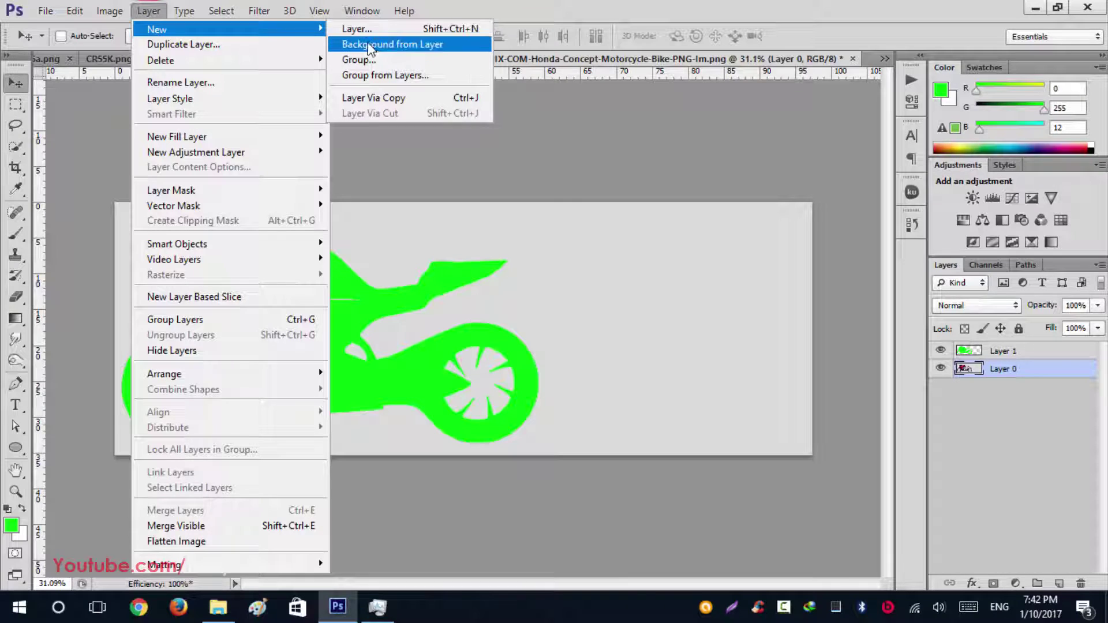
{"action": "left_click", "coordinate": [414, 45]}
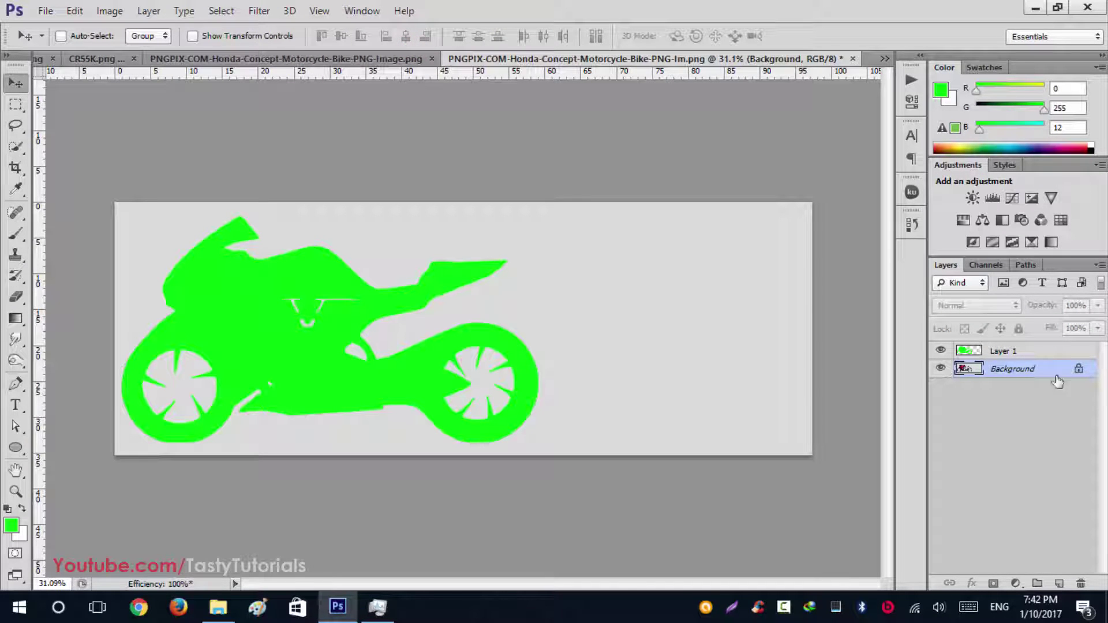
Rename the green silhouette layer, Layer 1, as brush
{"action": "left_click", "coordinate": [999, 352]}
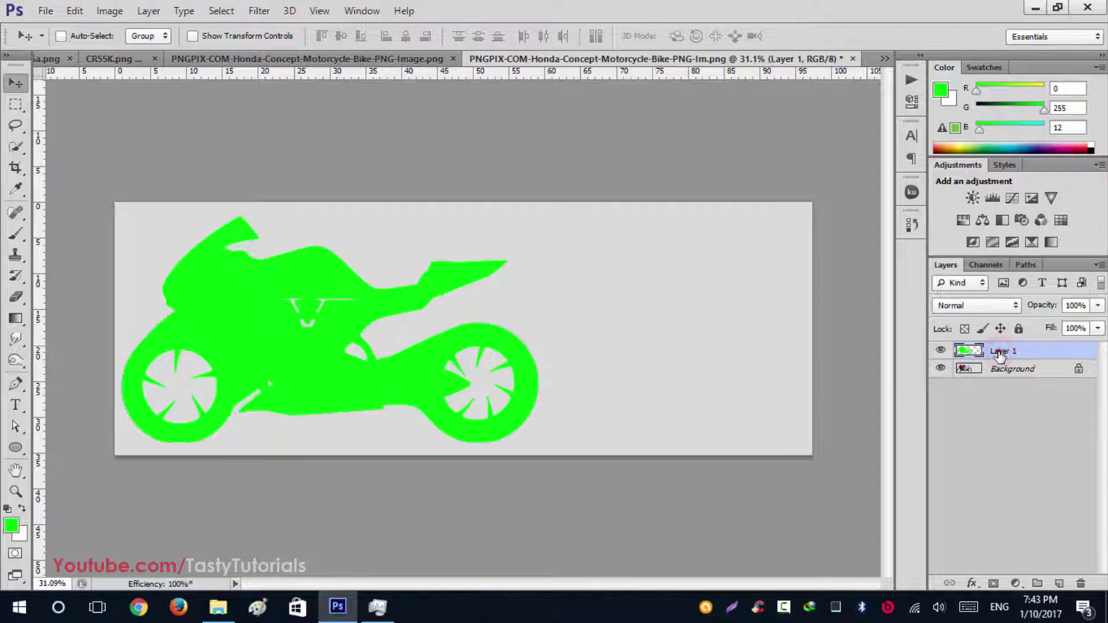
{"action": "double_click", "coordinate": [1000, 352]}
{"action": "type", "text": "brush"}
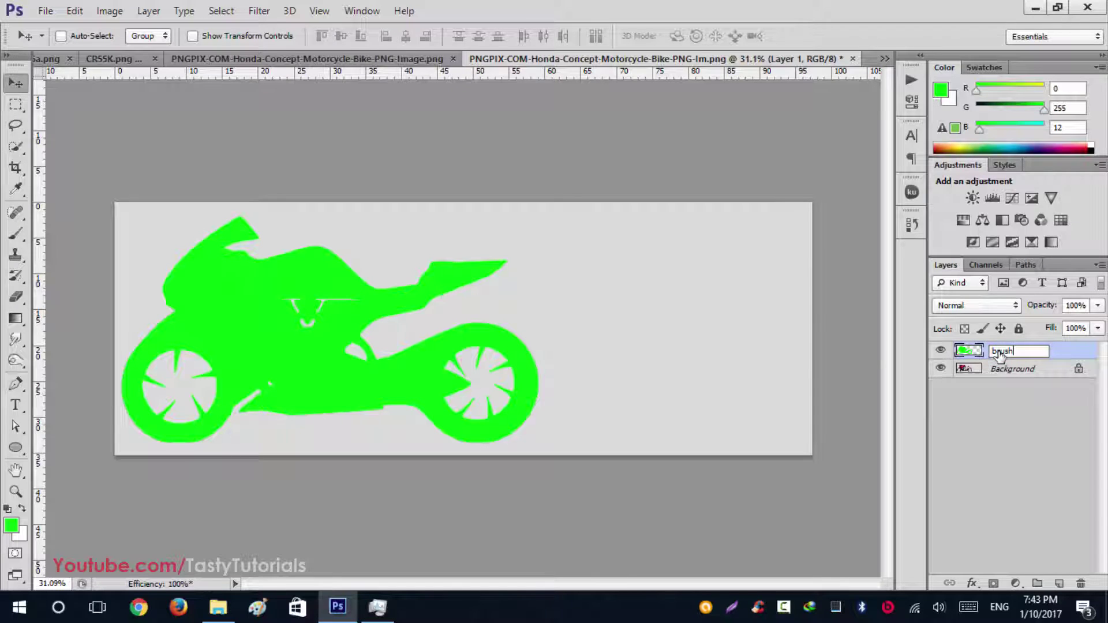
{"action": "key", "text": "Return"}
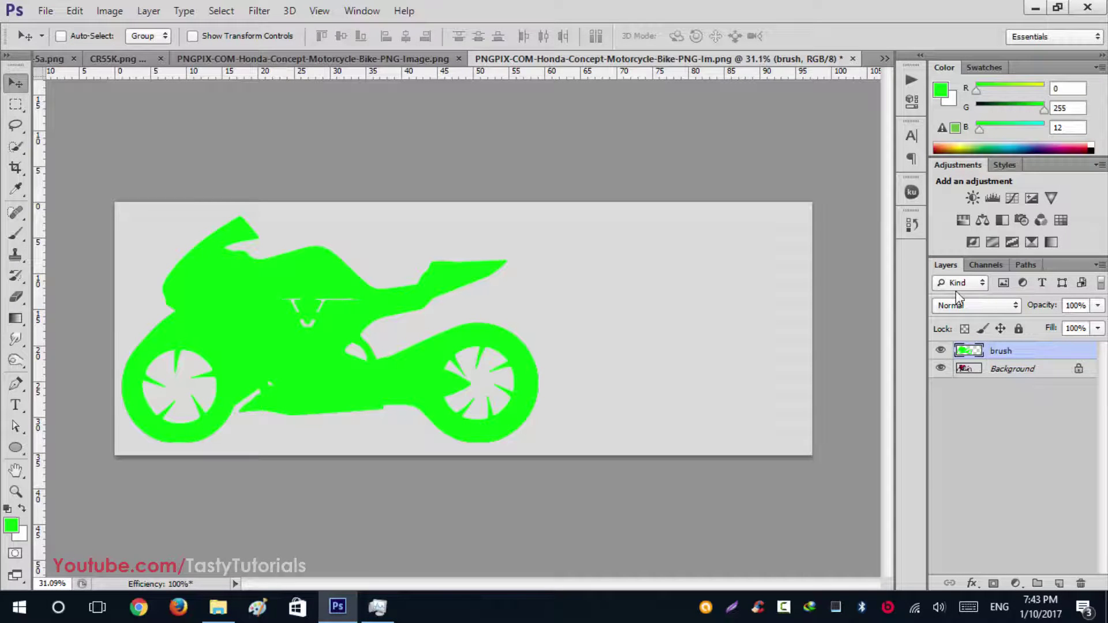
{"action": "left_click", "coordinate": [940, 351]}
{"action": "left_click", "coordinate": [941, 351]}
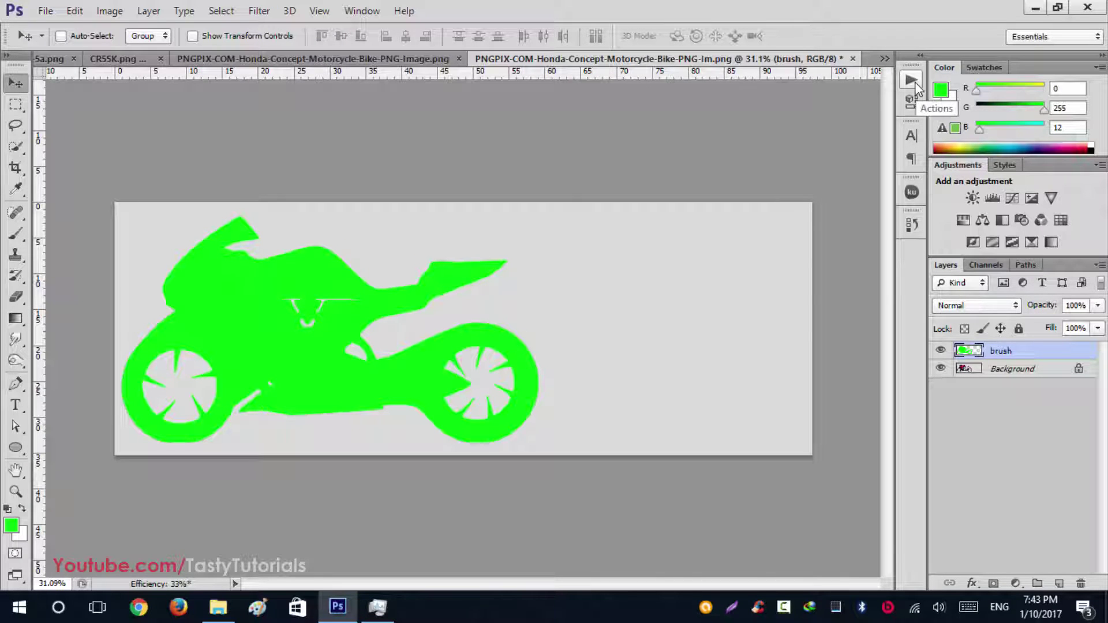
Show the list of Photoshop actions and collapse the MDDLE action and the StartDust set
{"action": "left_click", "coordinate": [375, 10]}
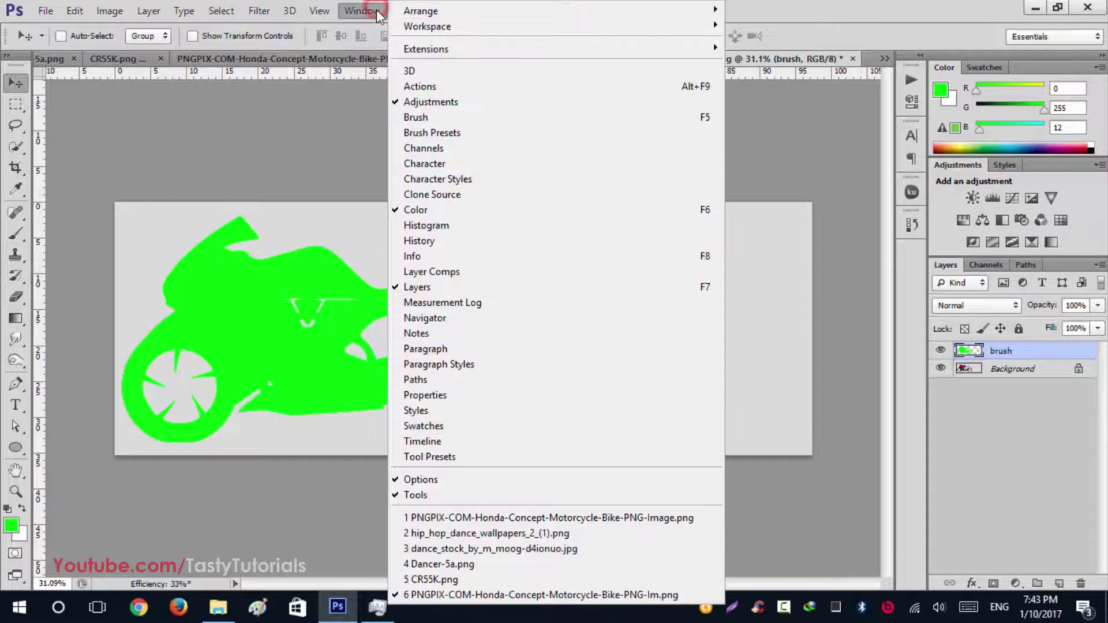
{"action": "left_click", "coordinate": [430, 86]}
{"action": "scroll", "coordinate": [780, 362], "scroll_direction": "up", "scroll_amount": 3}
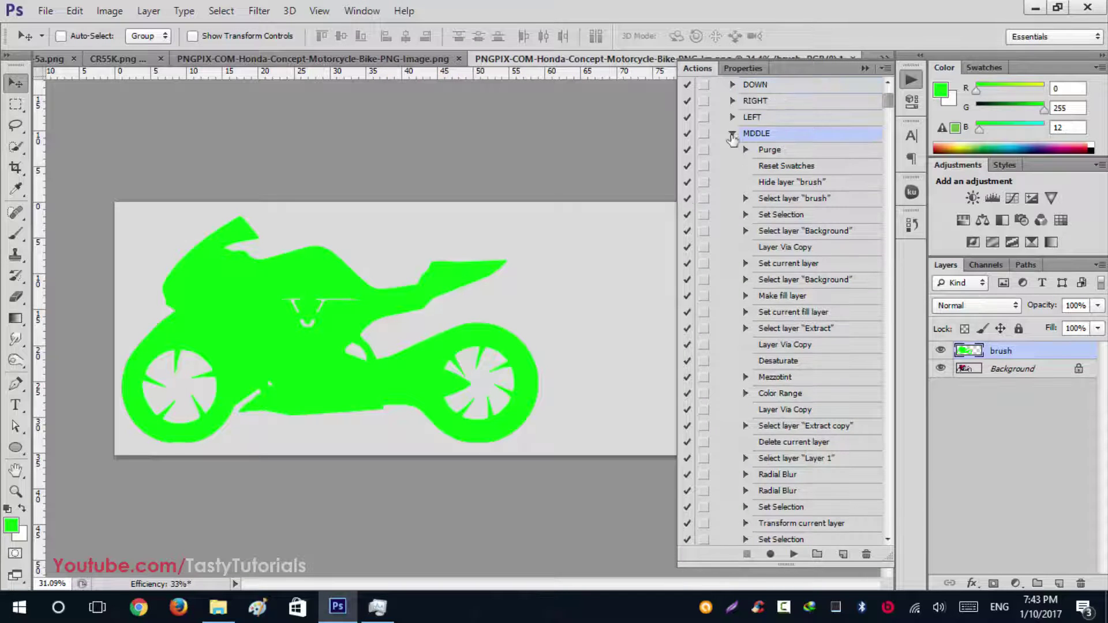
{"action": "left_click", "coordinate": [732, 133]}
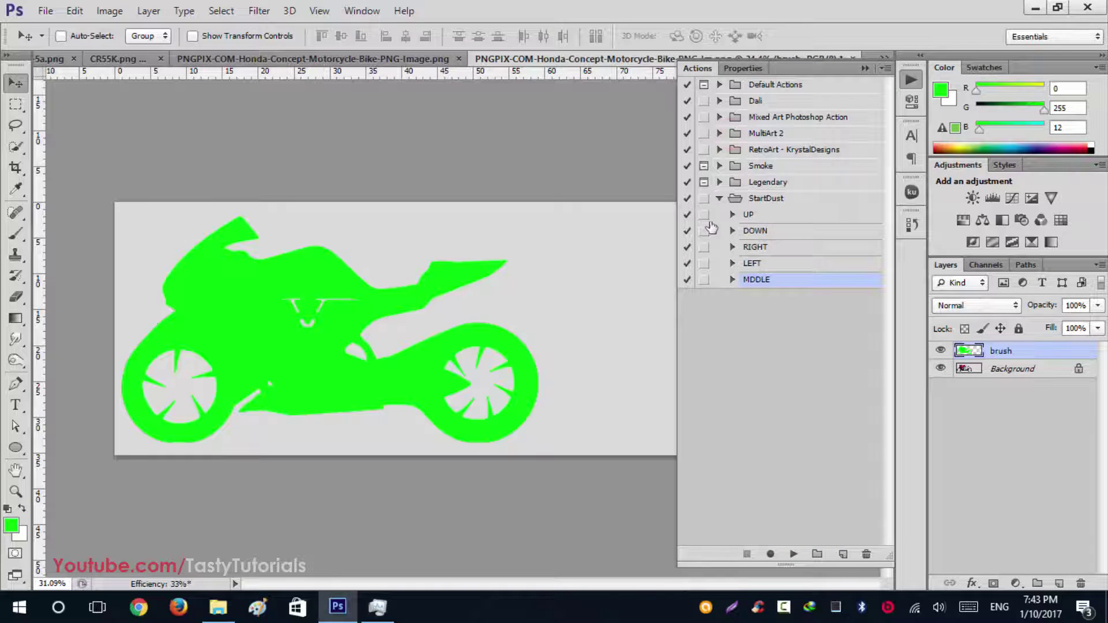
{"action": "left_click", "coordinate": [719, 198]}
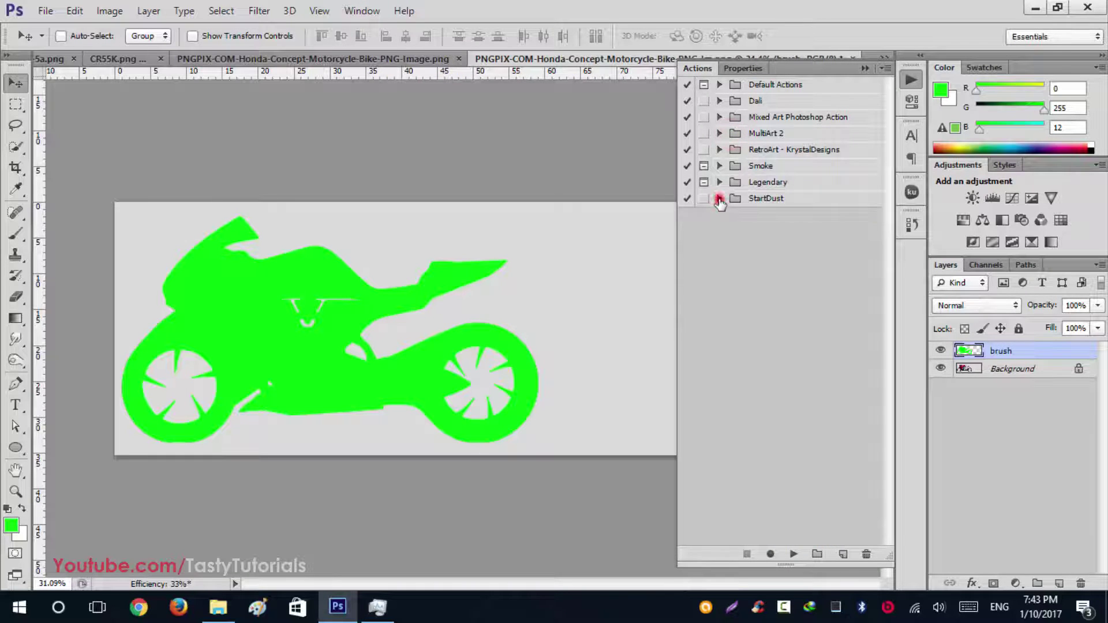
{"action": "left_click", "coordinate": [885, 69]}
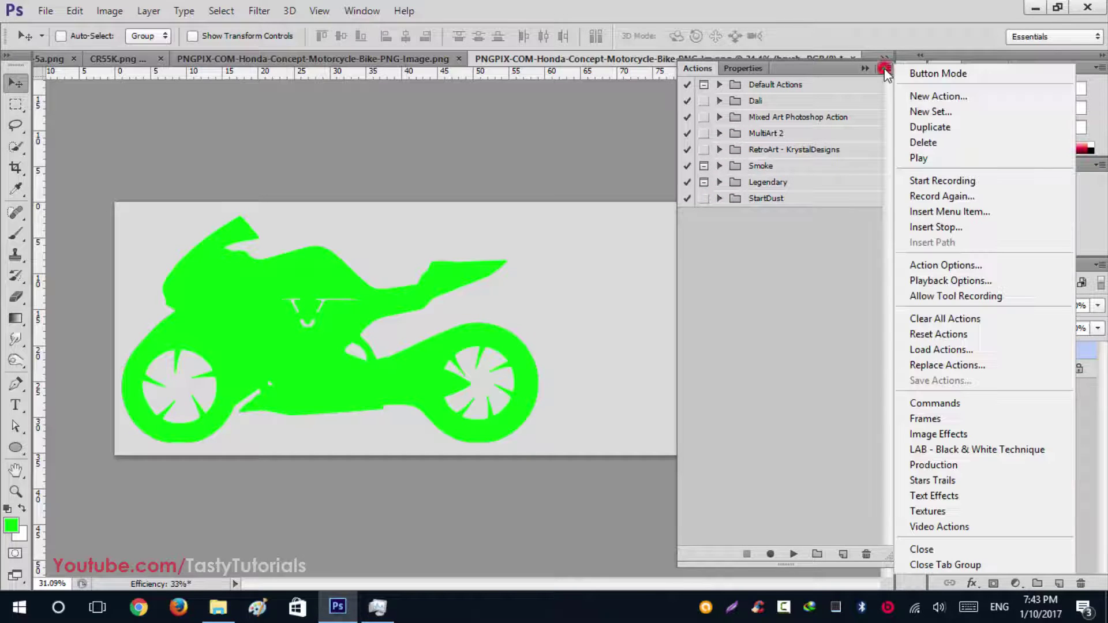
{"action": "left_click", "coordinate": [949, 354]}
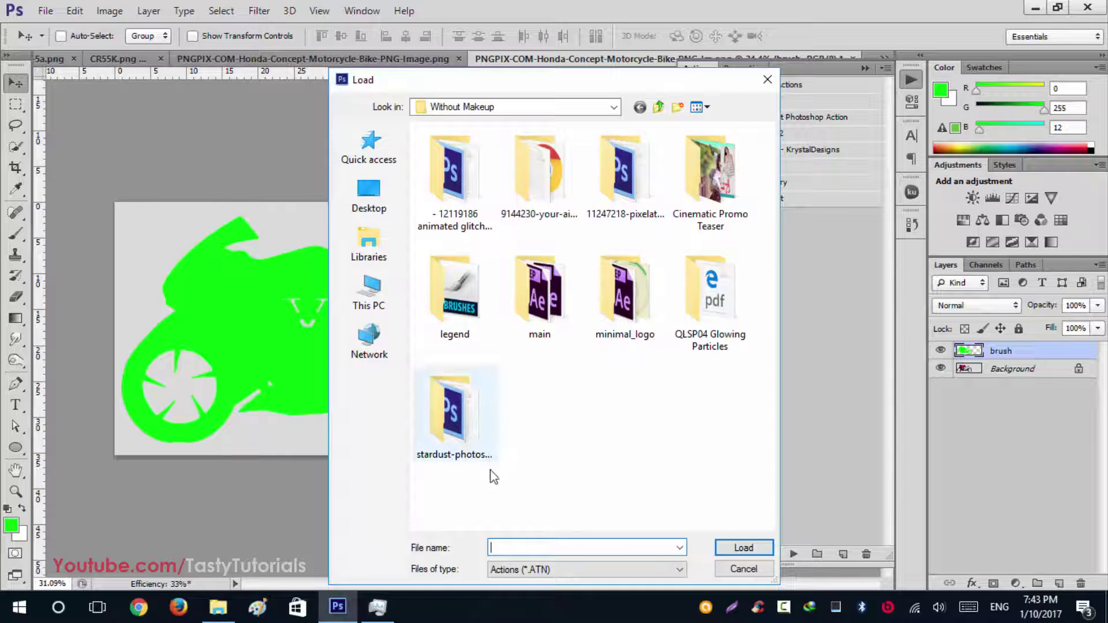
{"action": "double_click", "coordinate": [466, 434]}
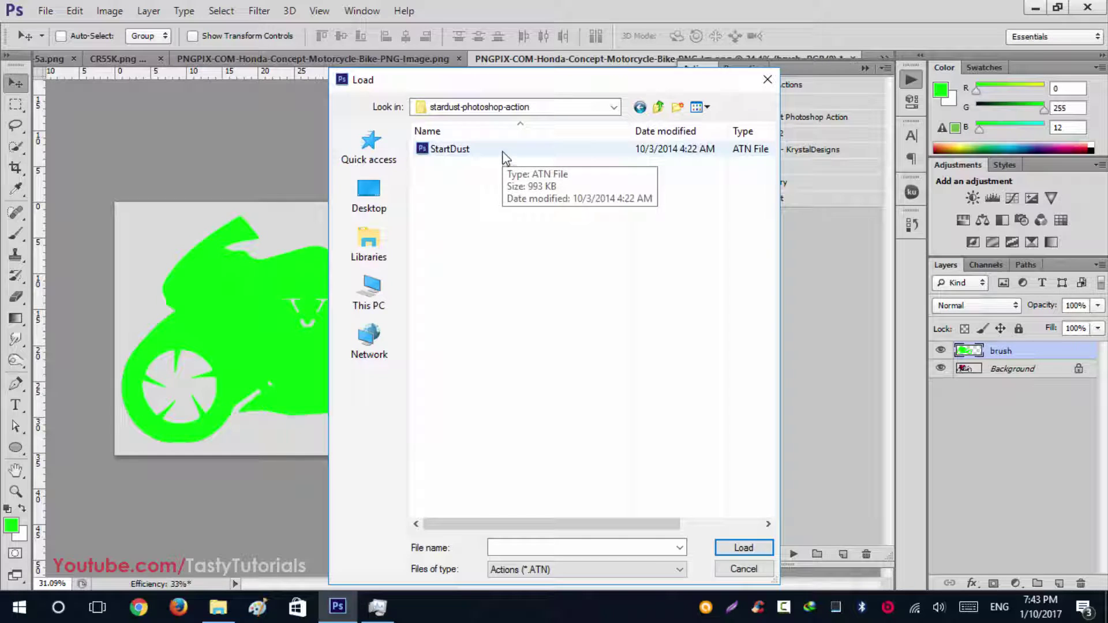
{"action": "left_click", "coordinate": [452, 152]}
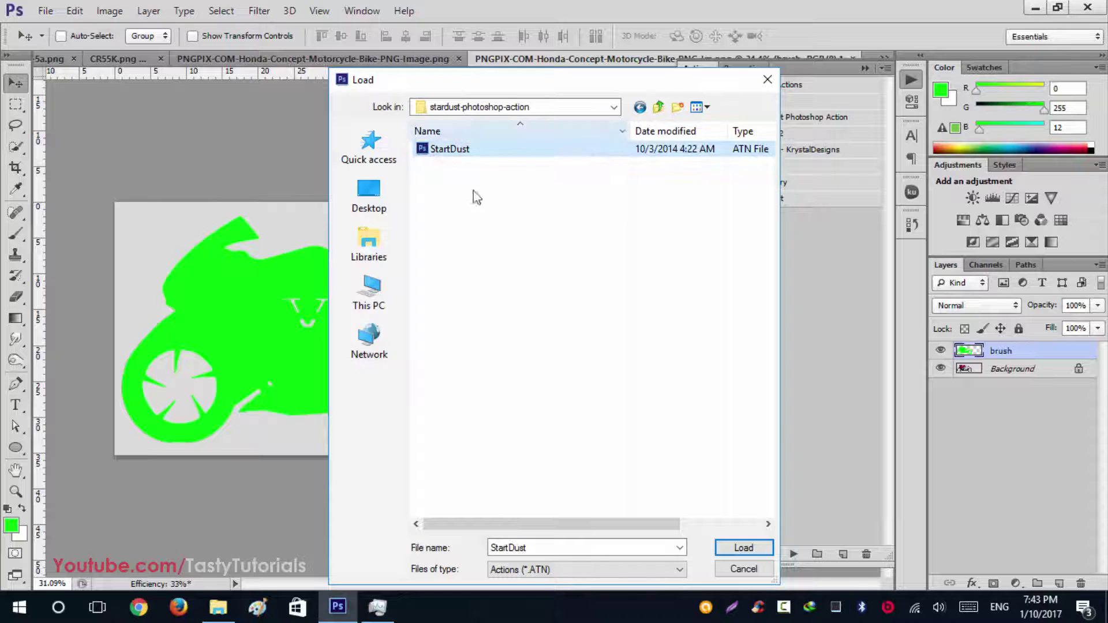
{"action": "left_click", "coordinate": [761, 82]}
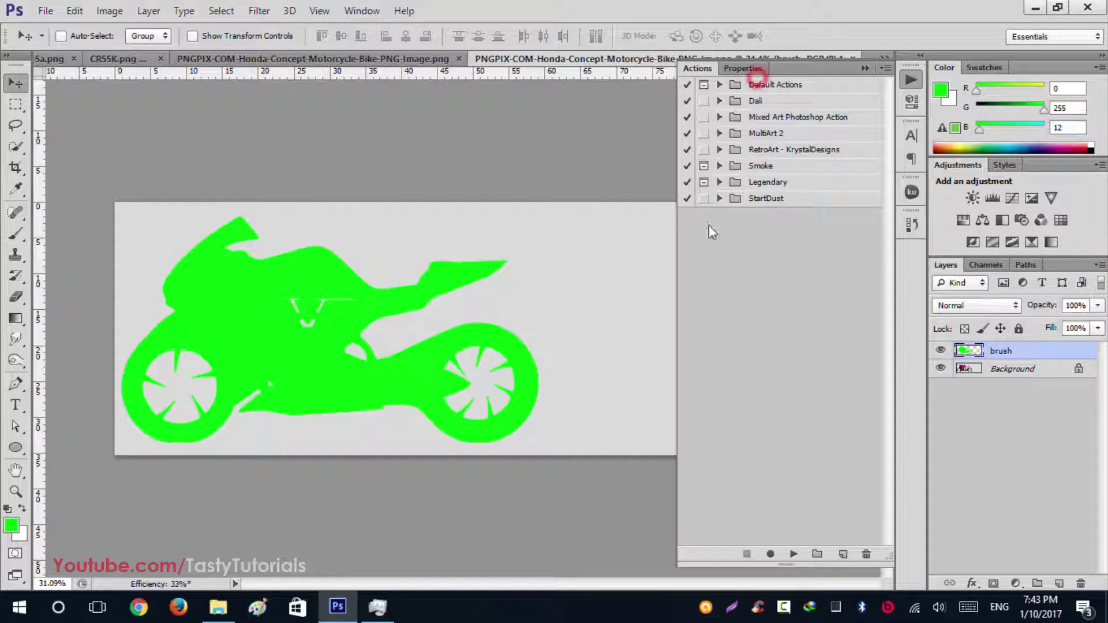
Expand the StartDust action set and go through its UP, DOWN, RIGHT, LEFT and MDDLE actions
{"action": "left_click", "coordinate": [766, 203]}
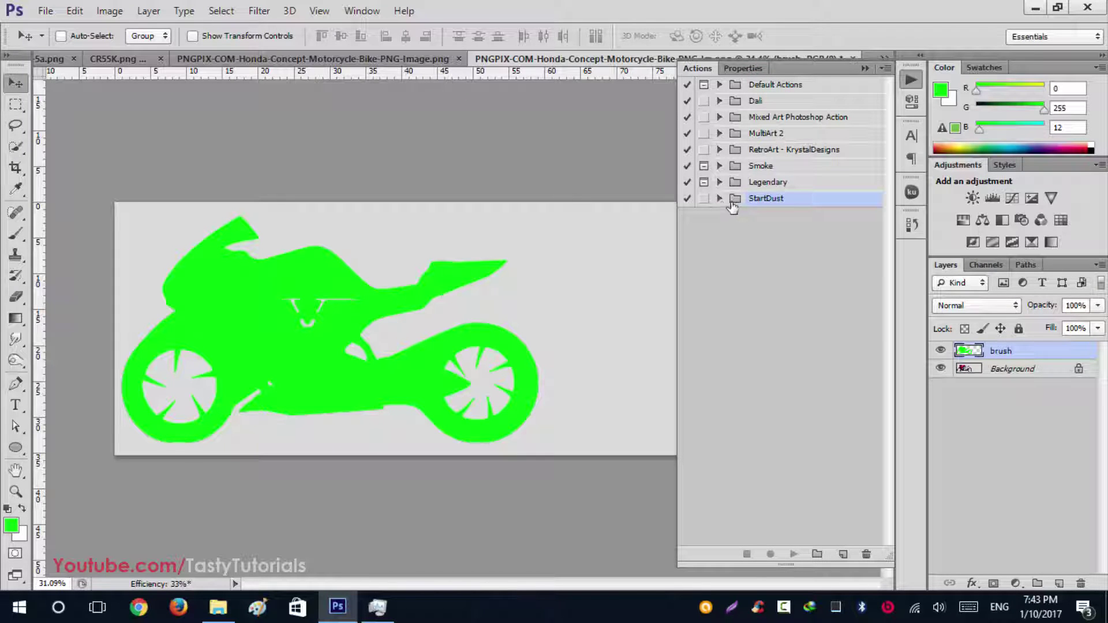
{"action": "left_click", "coordinate": [720, 199]}
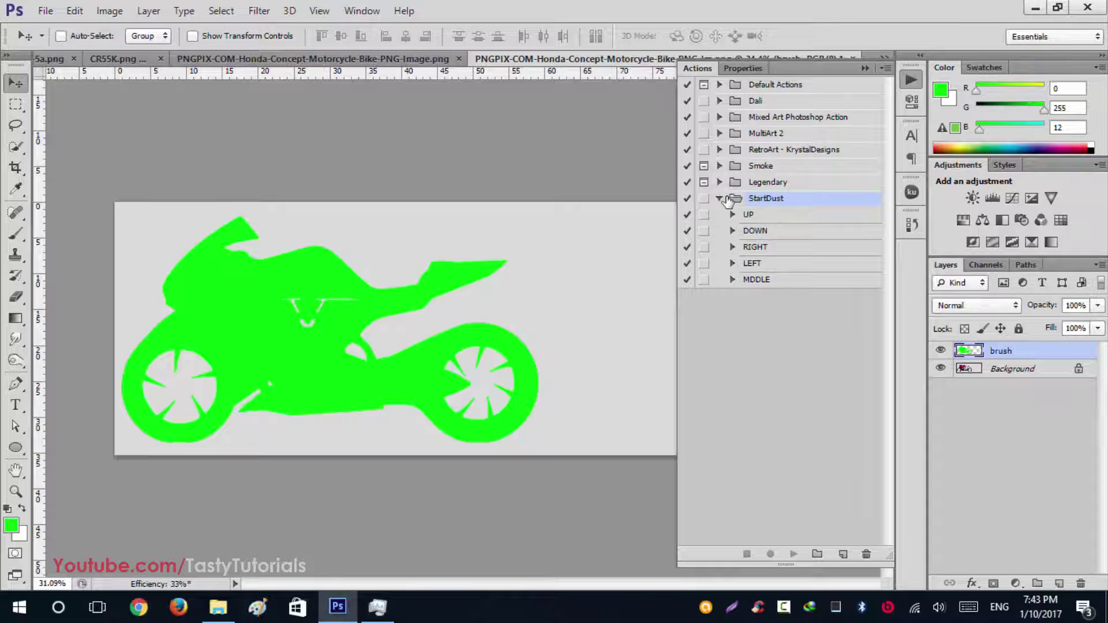
{"action": "left_click", "coordinate": [766, 216]}
{"action": "left_click", "coordinate": [768, 232]}
{"action": "left_click", "coordinate": [780, 248]}
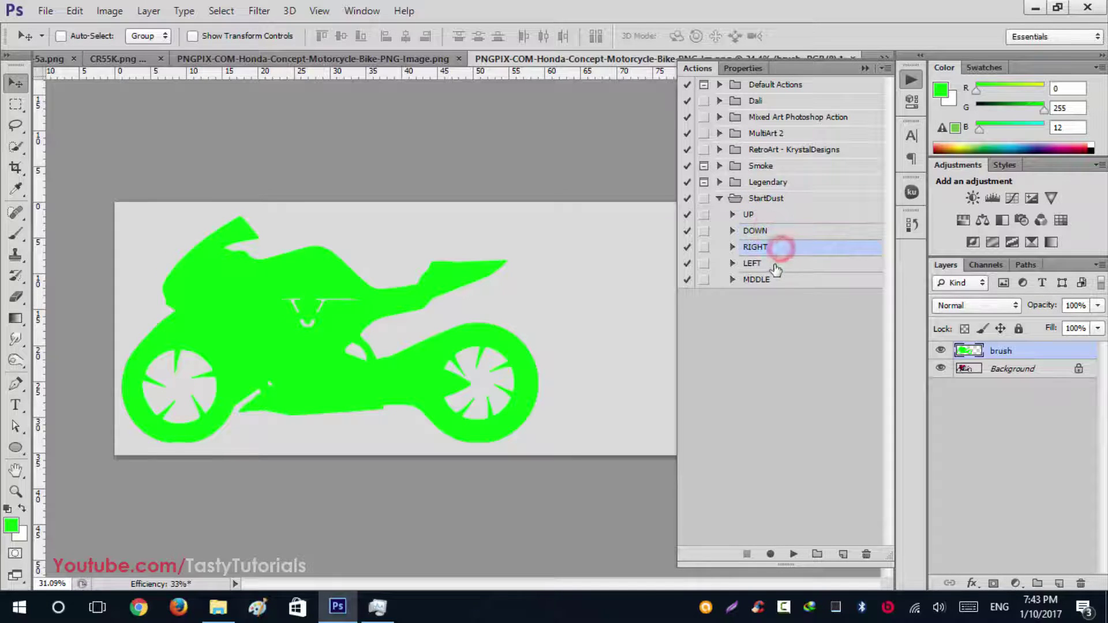
{"action": "left_click", "coordinate": [773, 264]}
{"action": "left_click", "coordinate": [777, 281]}
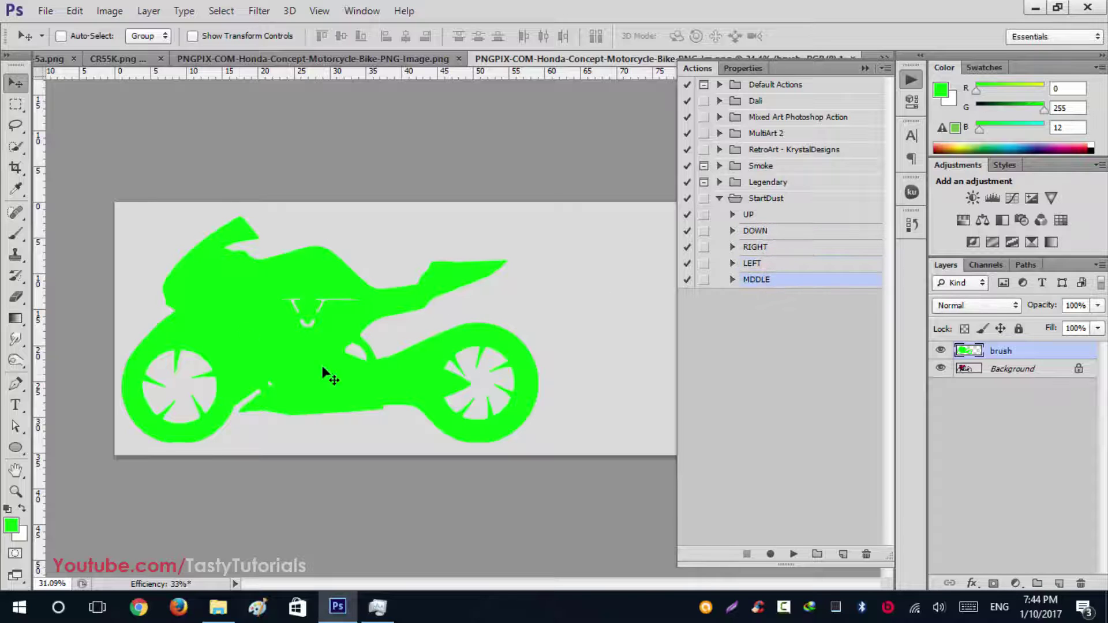
Expand the RIGHT action of the StartDust set, look over its first recorded commands, and leave the RIGHT action itself selected
{"action": "scroll", "coordinate": [442, 340], "scroll_direction": "down", "scroll_amount": 5}
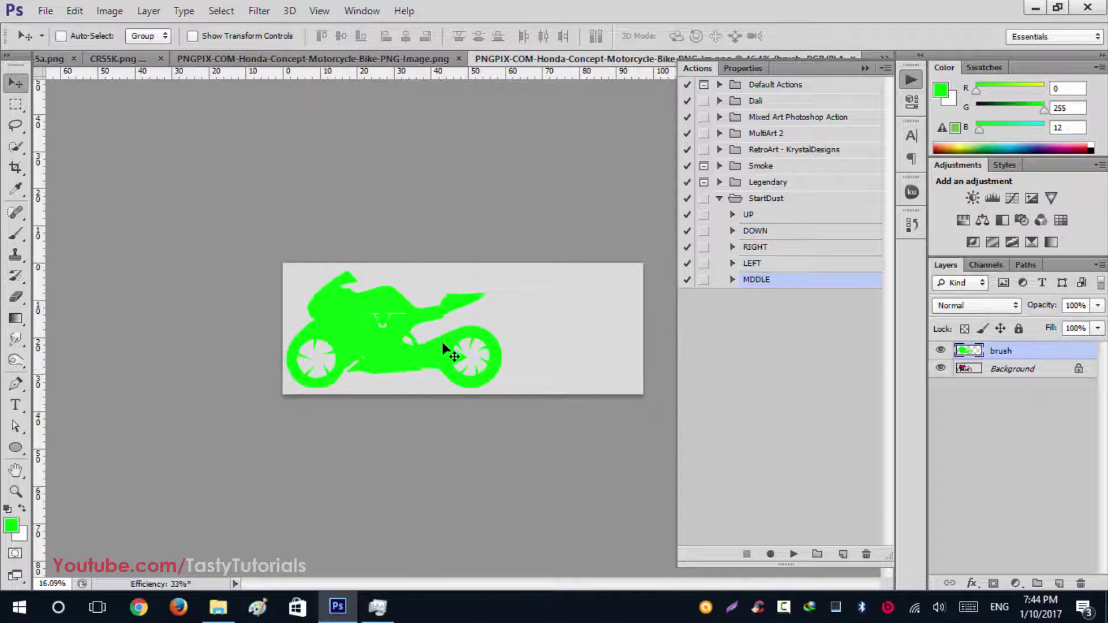
{"action": "left_click", "coordinate": [778, 253]}
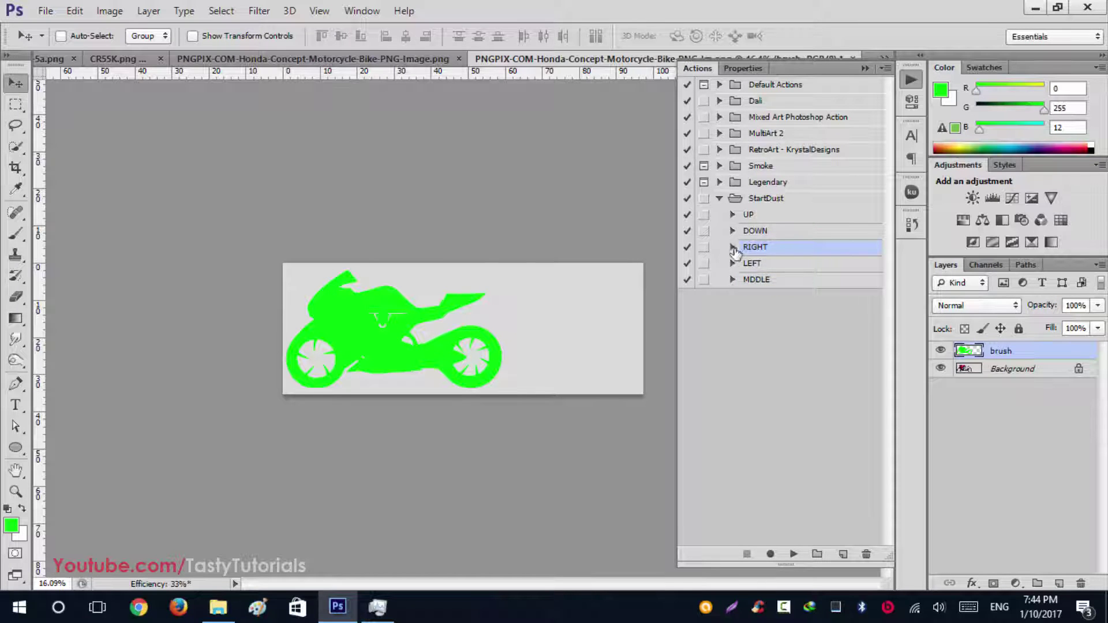
{"action": "left_click", "coordinate": [733, 247]}
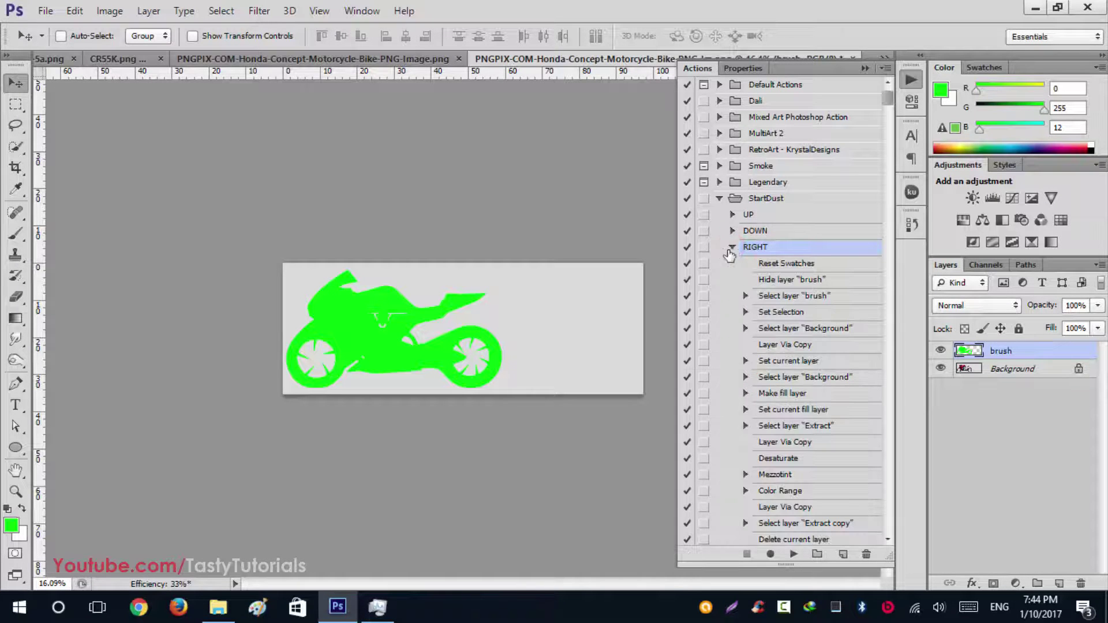
{"action": "left_click", "coordinate": [783, 266]}
{"action": "left_click", "coordinate": [769, 298]}
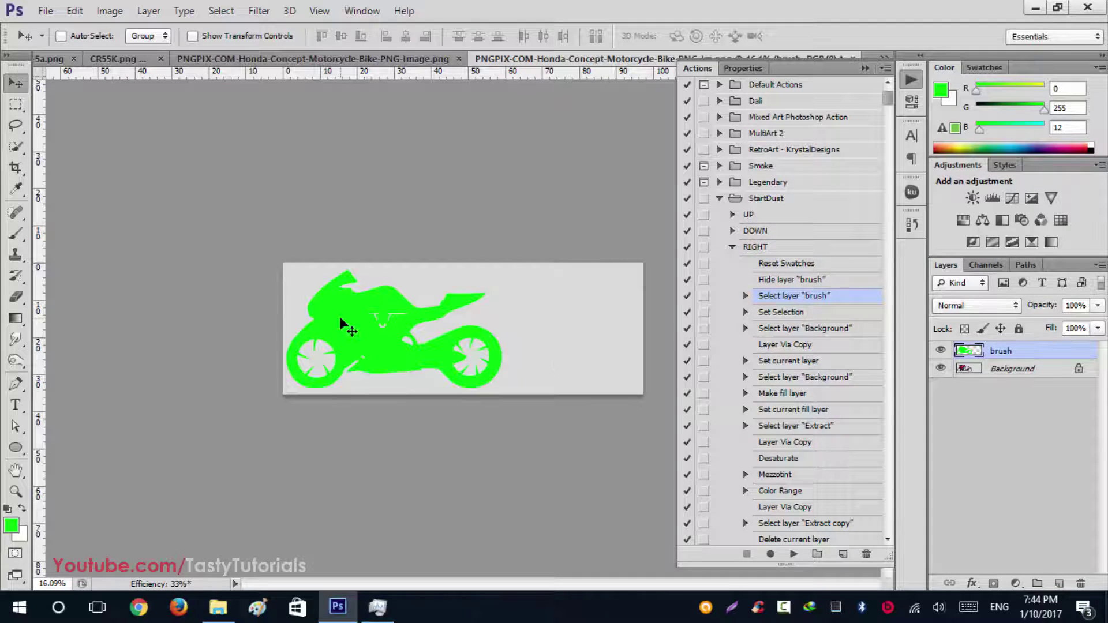
{"action": "left_click", "coordinate": [787, 265]}
{"action": "left_click", "coordinate": [752, 247]}
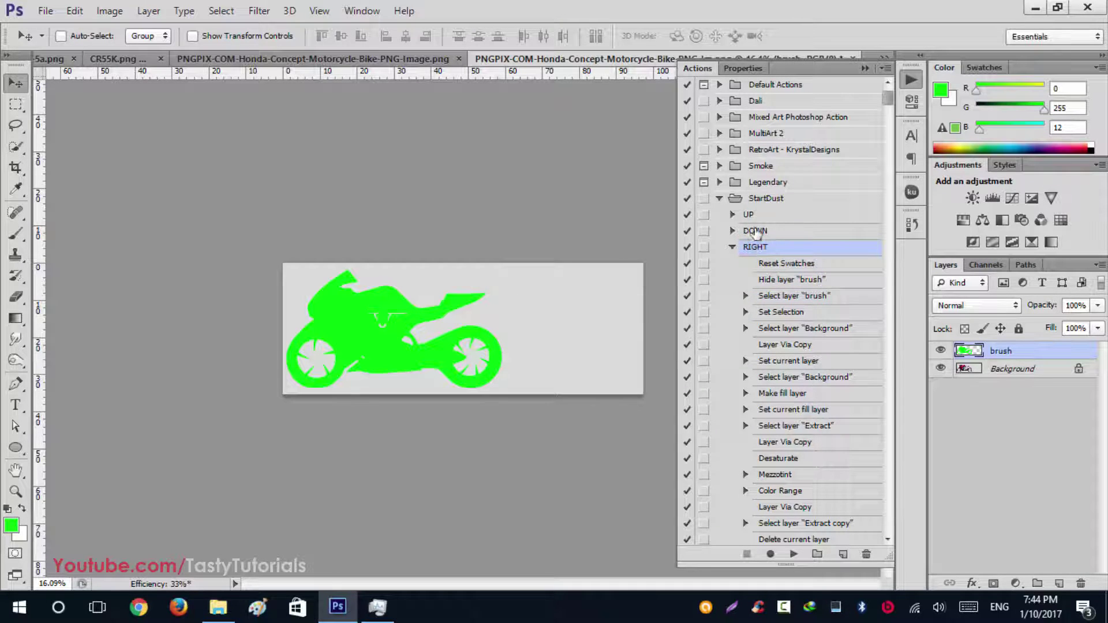
Purge all stored undo and history data and accept the irreversible clearing
{"action": "left_click", "coordinate": [74, 10]}
{"action": "mouse_move", "coordinate": [254, 420]}
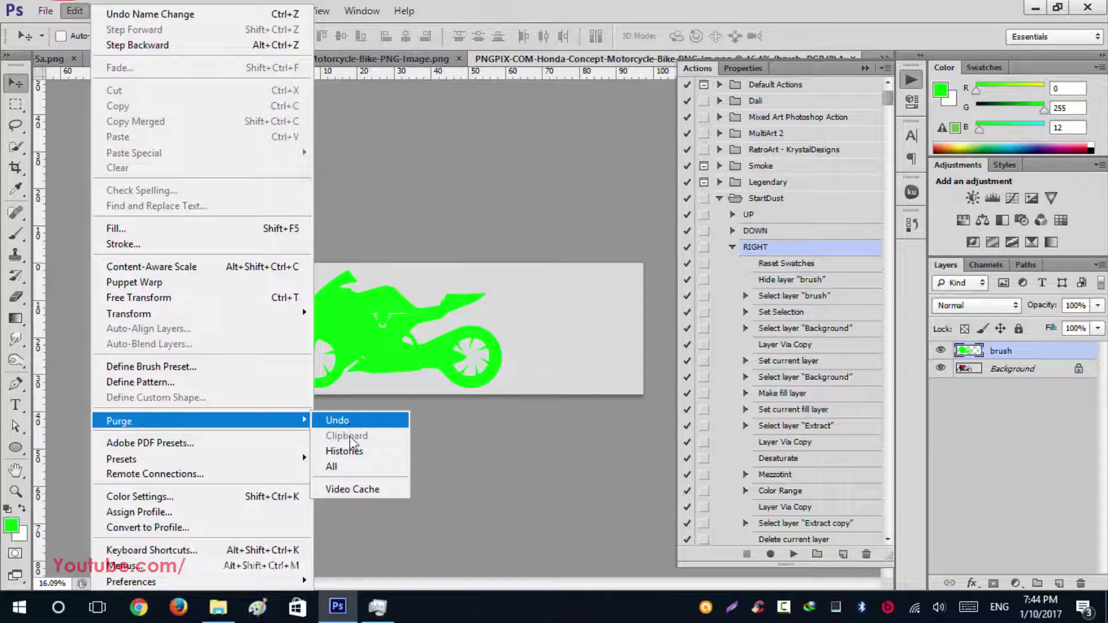
{"action": "left_click", "coordinate": [345, 462]}
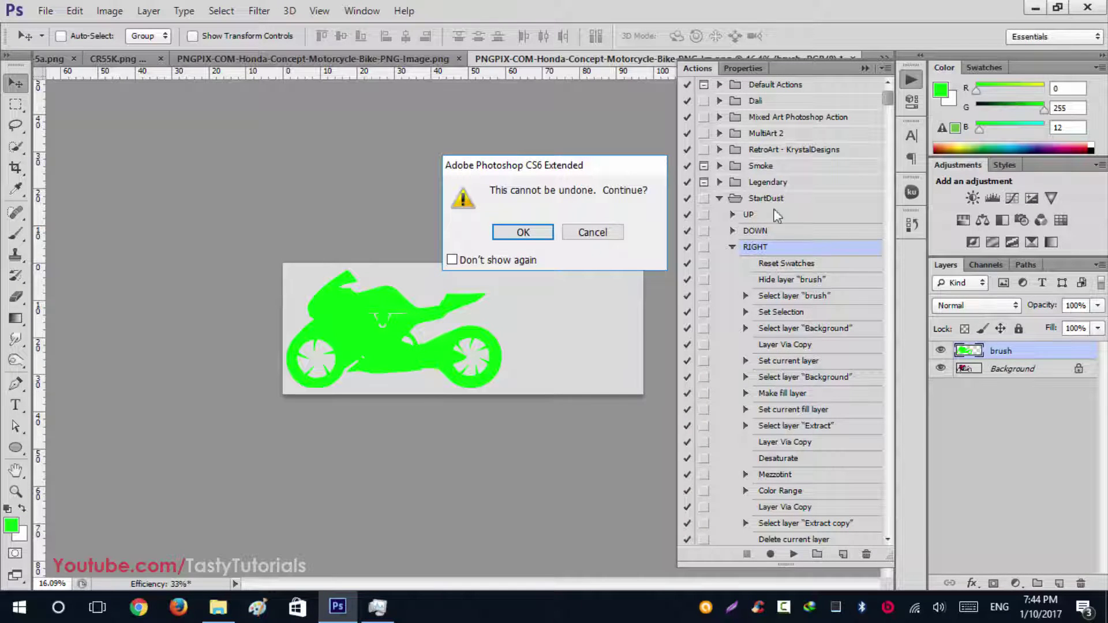
{"action": "left_click", "coordinate": [525, 232]}
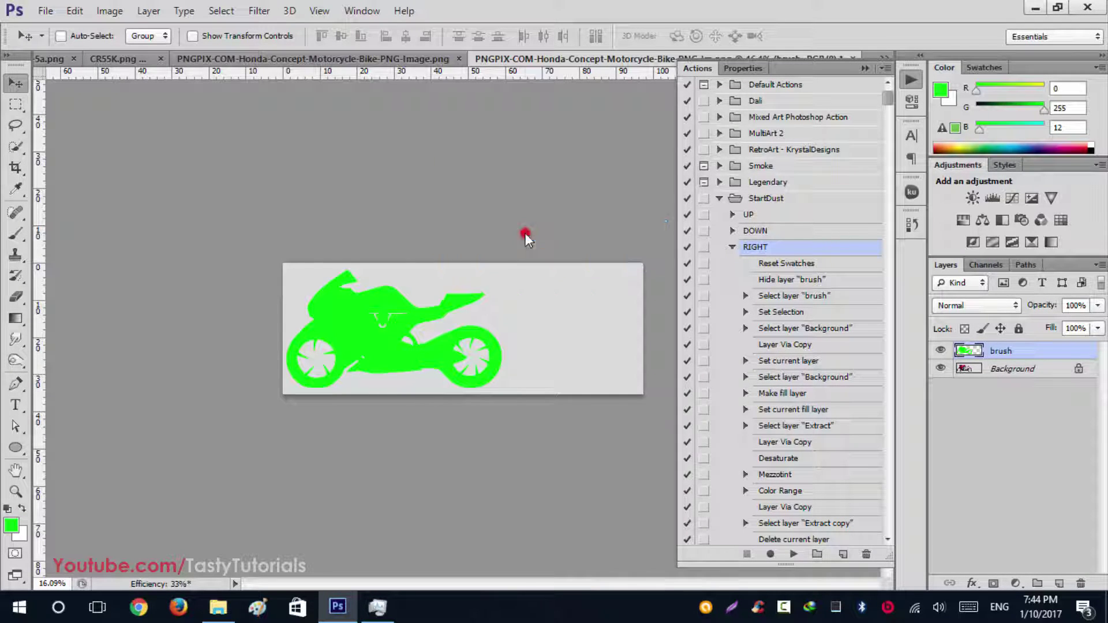
Play the StartDust RIGHT action on the motorcycle document
{"action": "scroll", "coordinate": [763, 299], "scroll_direction": "down", "scroll_amount": 1}
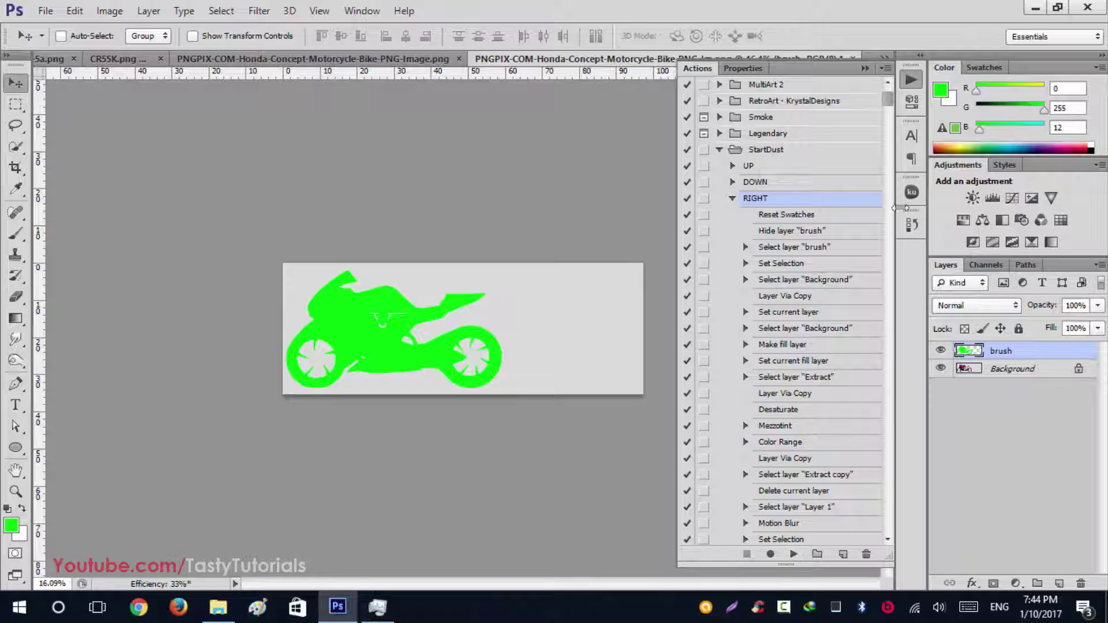
{"action": "mouse_move", "coordinate": [894, 106]}
{"action": "left_mouse_down"}
{"action": "mouse_move", "coordinate": [902, 137]}
{"action": "mouse_move", "coordinate": [897, 105]}
{"action": "left_mouse_up"}
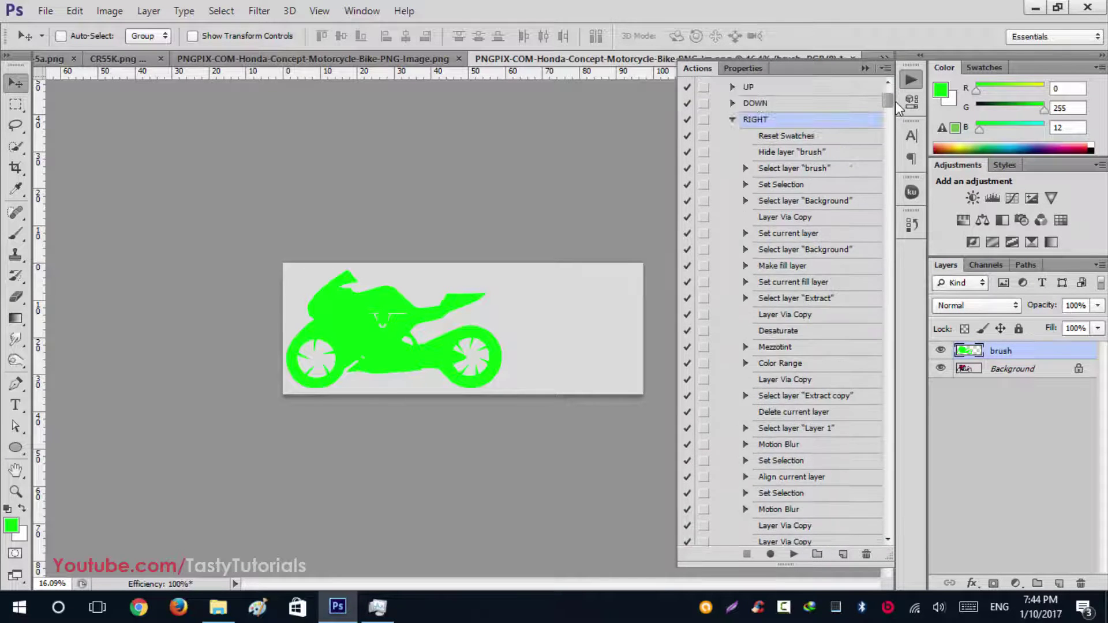
{"action": "left_click", "coordinate": [796, 555]}
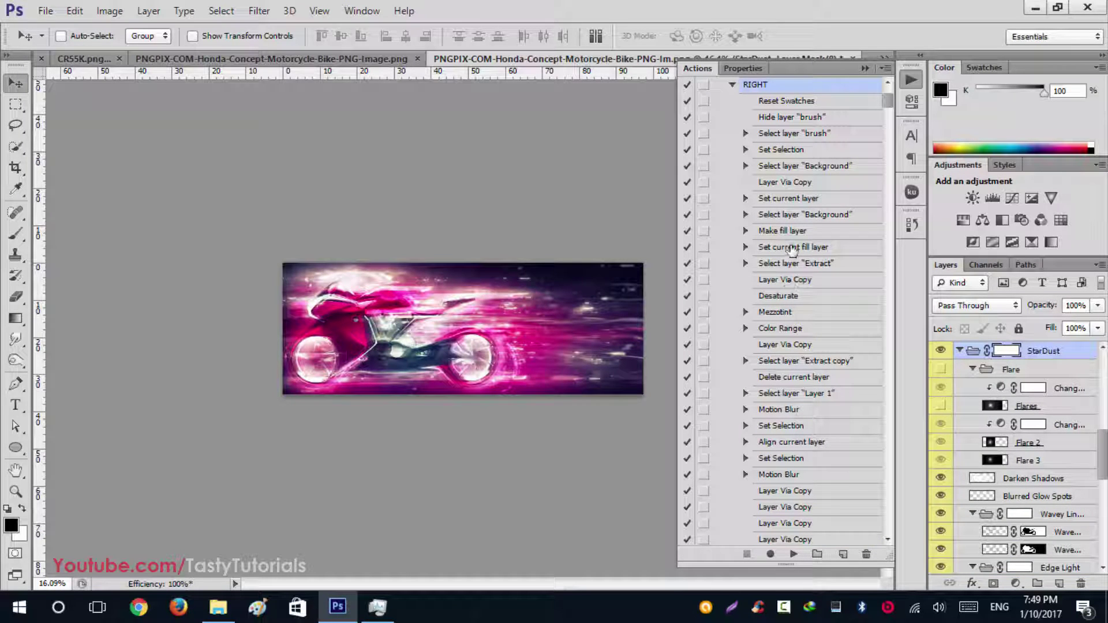
Collapse the action list and the StarDust layer group, and examine the light-streak effect up close along the motorcycle
{"action": "left_click", "coordinate": [864, 68]}
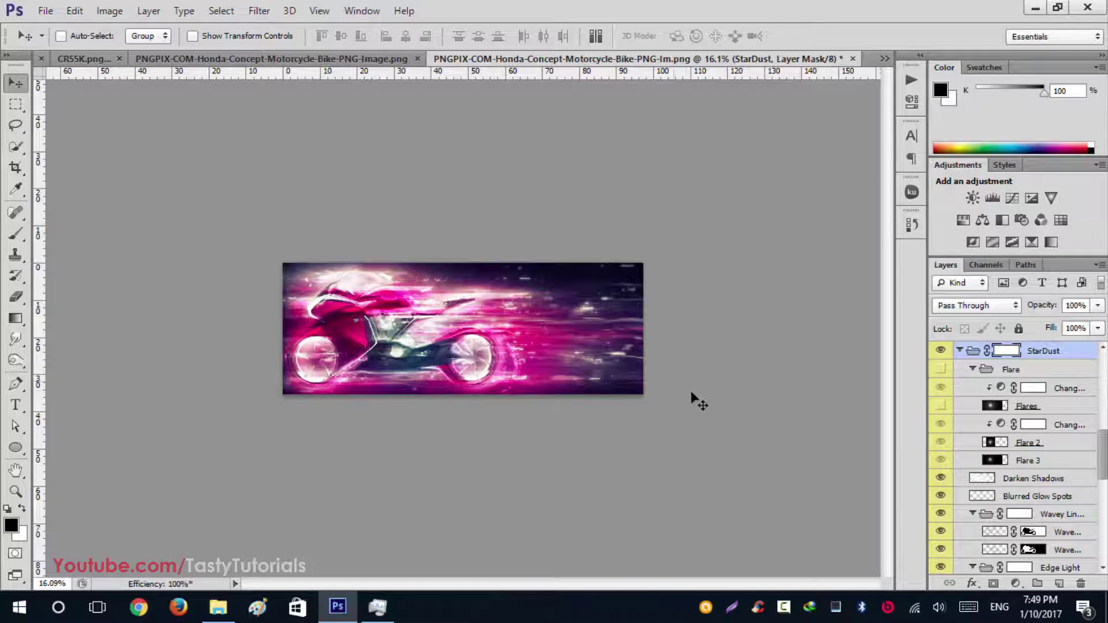
{"action": "left_click", "coordinate": [960, 352]}
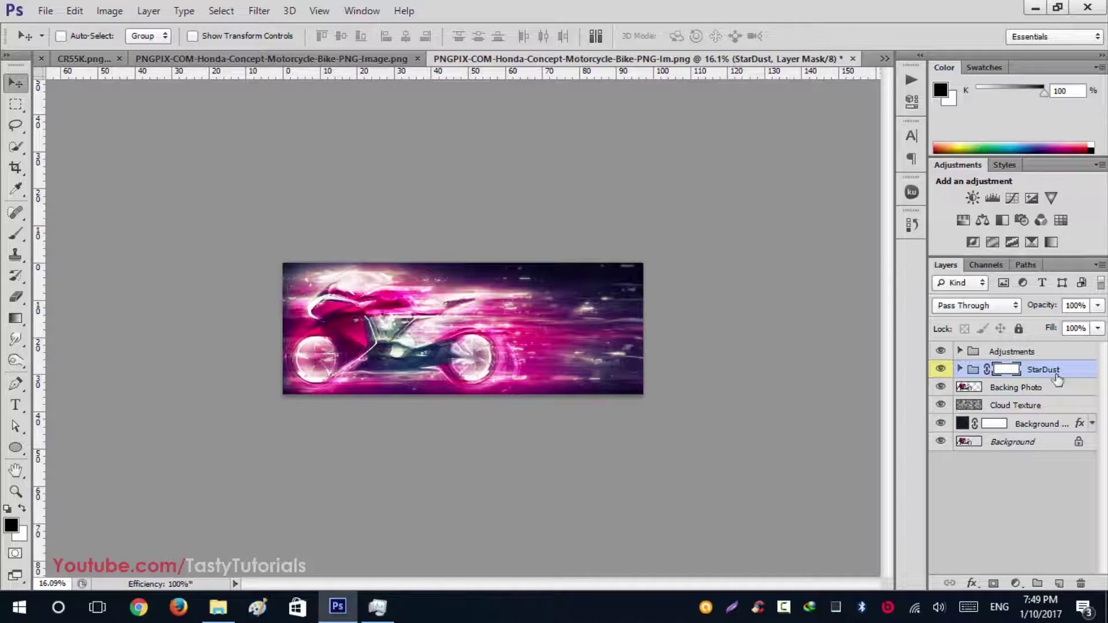
{"action": "scroll", "coordinate": [490, 407], "scroll_direction": "up", "scroll_amount": 3}
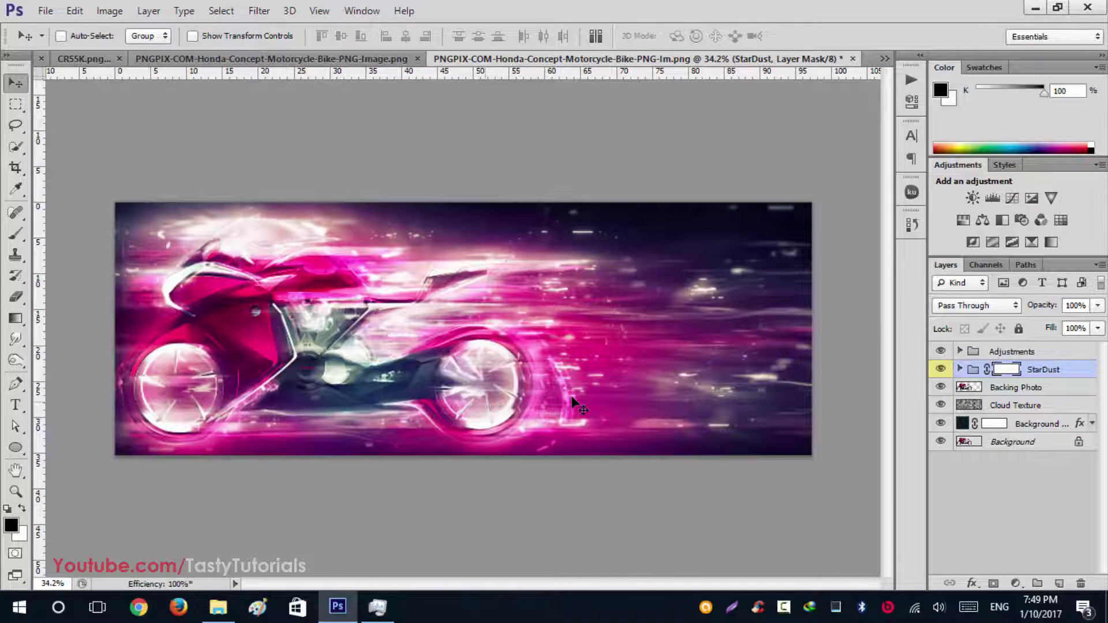
{"action": "scroll", "coordinate": [577, 405], "scroll_direction": "up", "scroll_amount": 1}
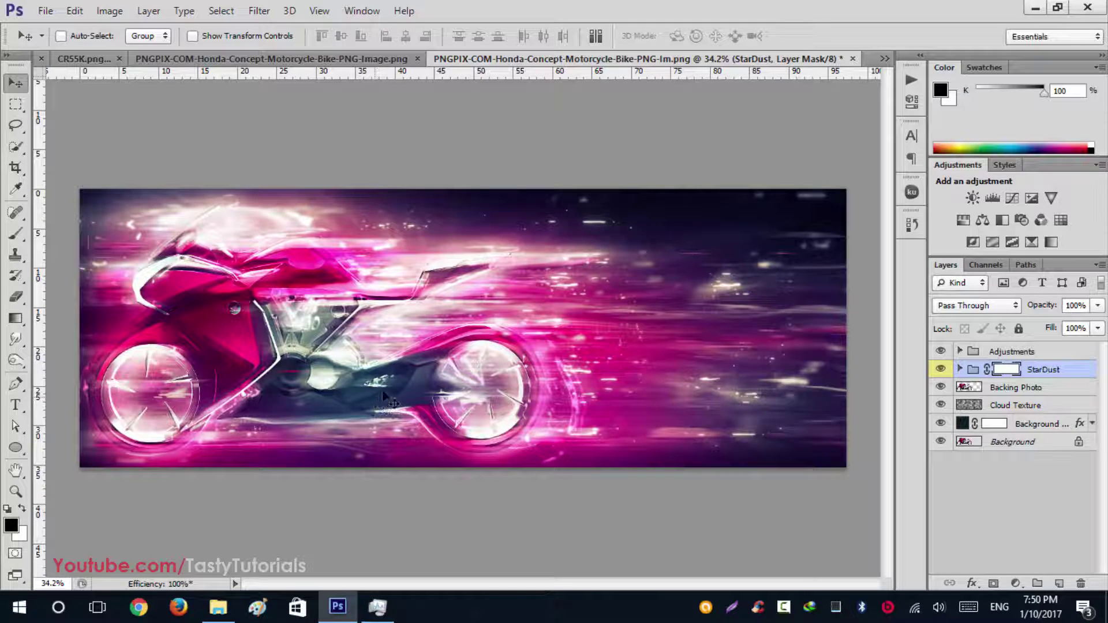
{"action": "scroll", "coordinate": [415, 372], "scroll_direction": "up", "scroll_amount": 1}
{"action": "scroll", "coordinate": [414, 363], "scroll_direction": "up", "scroll_amount": 3}
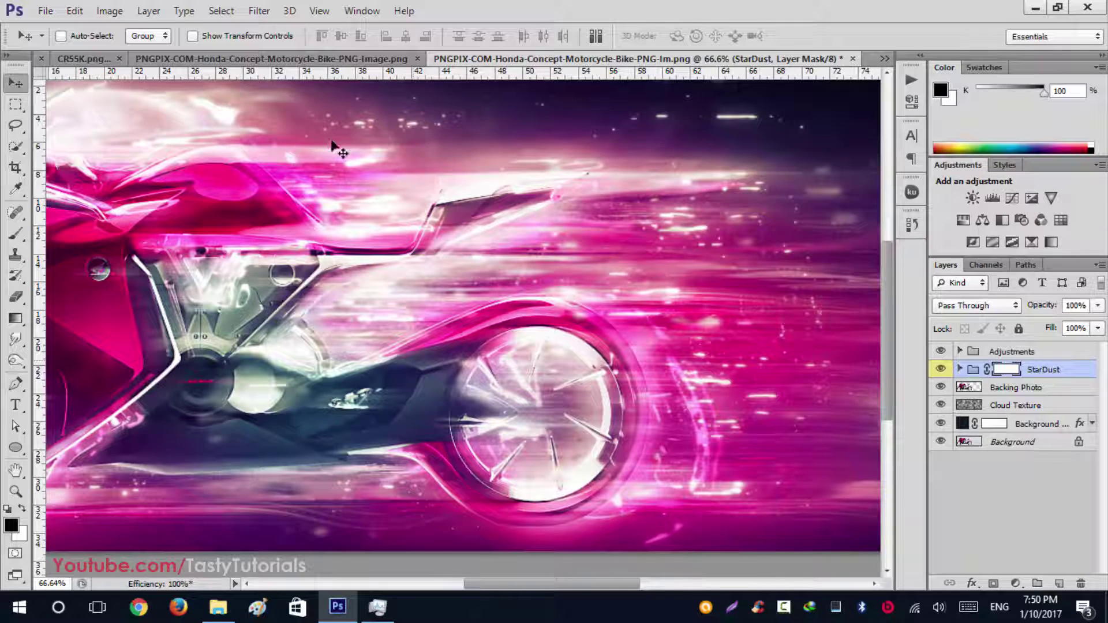
{"action": "scroll", "coordinate": [254, 149], "scroll_direction": "up", "scroll_amount": 1}
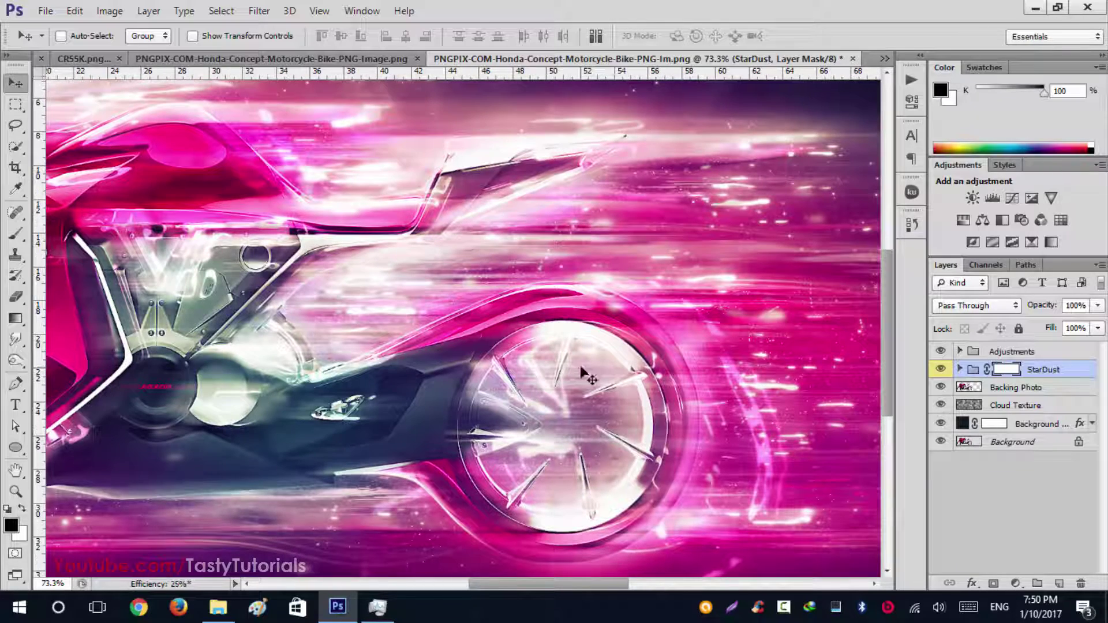
{"action": "left_click_drag", "start_coordinate": [613, 582], "coordinate": [542, 577]}
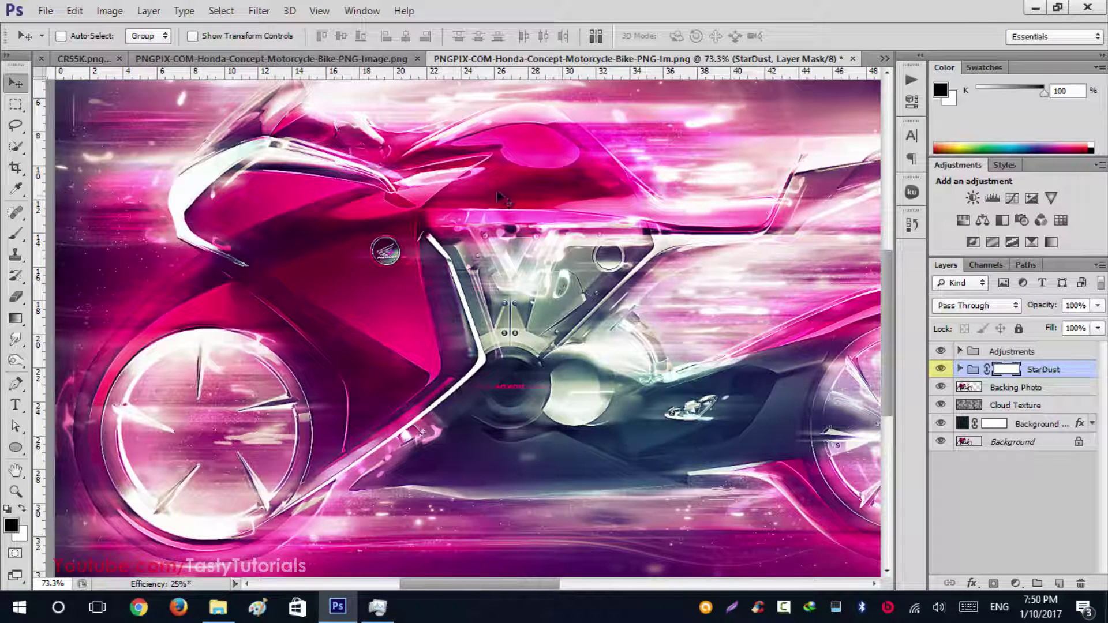
Expand the StarDust layer group and compare the image with its Flare group shown and hidden, leaving Flare hidden
{"action": "left_click", "coordinate": [959, 369]}
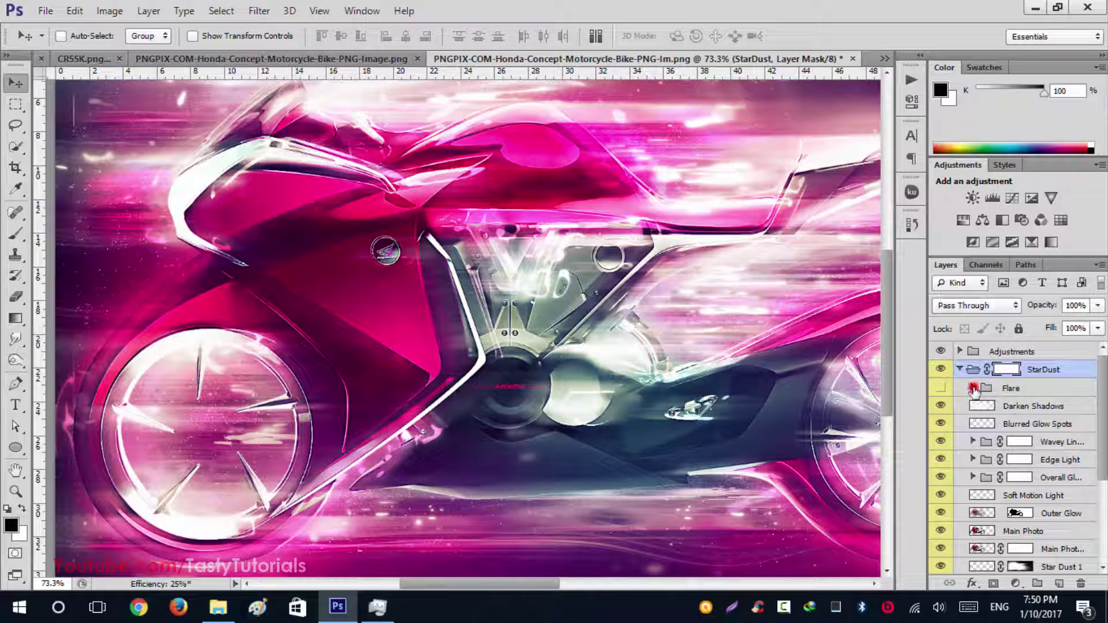
{"action": "left_click", "coordinate": [973, 388]}
{"action": "left_click", "coordinate": [974, 388]}
{"action": "left_click", "coordinate": [941, 387]}
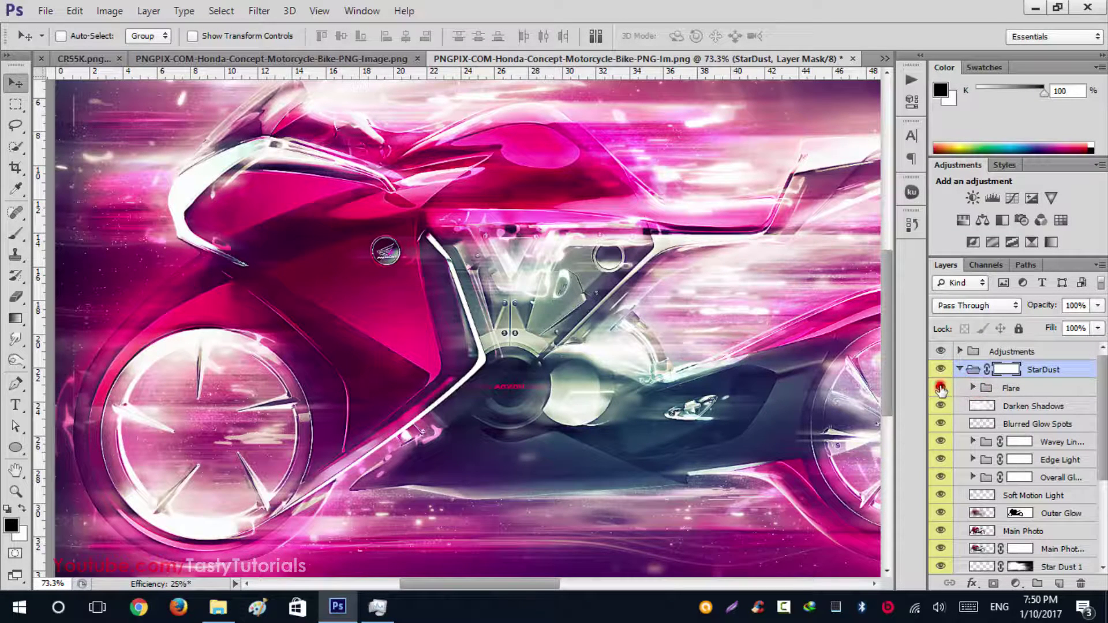
{"action": "scroll", "coordinate": [688, 354], "scroll_direction": "down", "scroll_amount": 3}
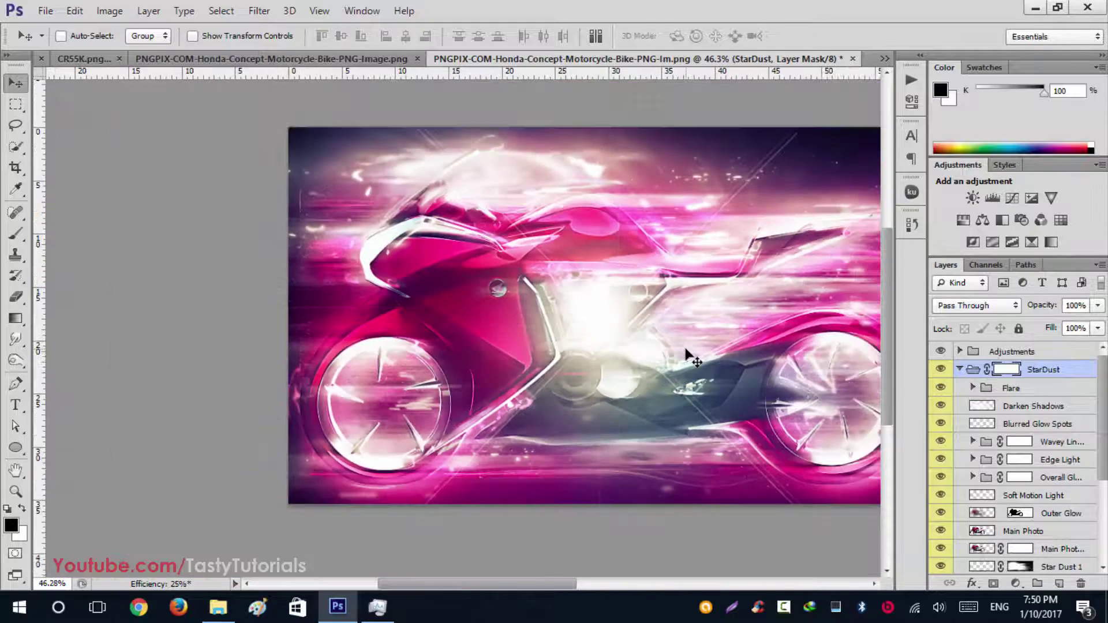
{"action": "scroll", "coordinate": [687, 353], "scroll_direction": "down", "scroll_amount": 2}
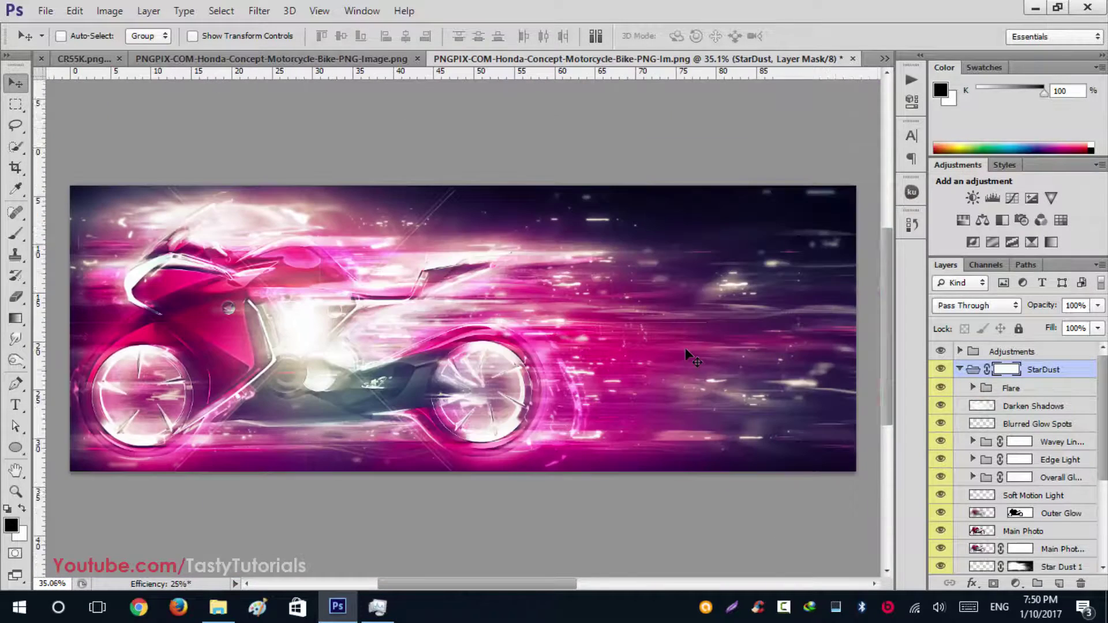
{"action": "left_click", "coordinate": [941, 392]}
{"action": "left_click", "coordinate": [941, 391]}
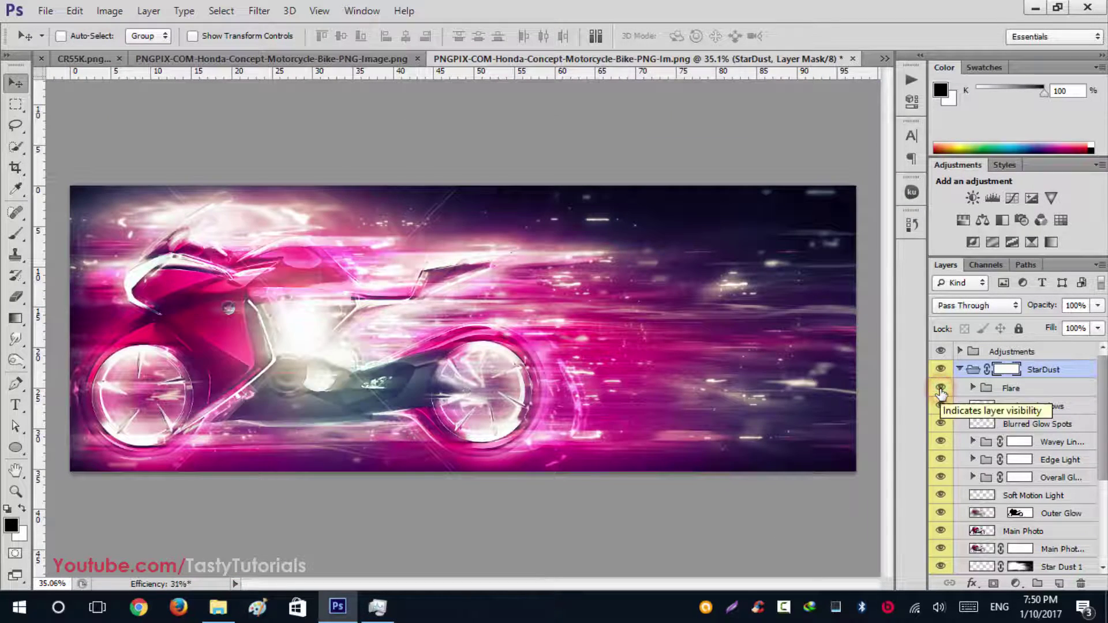
{"action": "left_click", "coordinate": [941, 391]}
{"action": "left_click", "coordinate": [941, 391]}
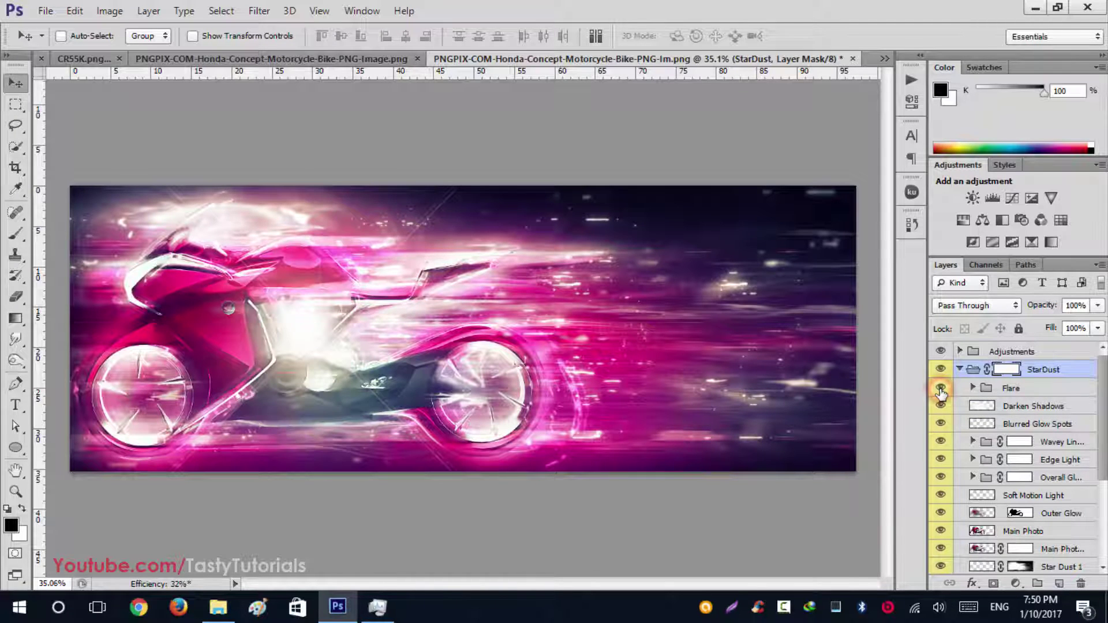
{"action": "left_click", "coordinate": [941, 391]}
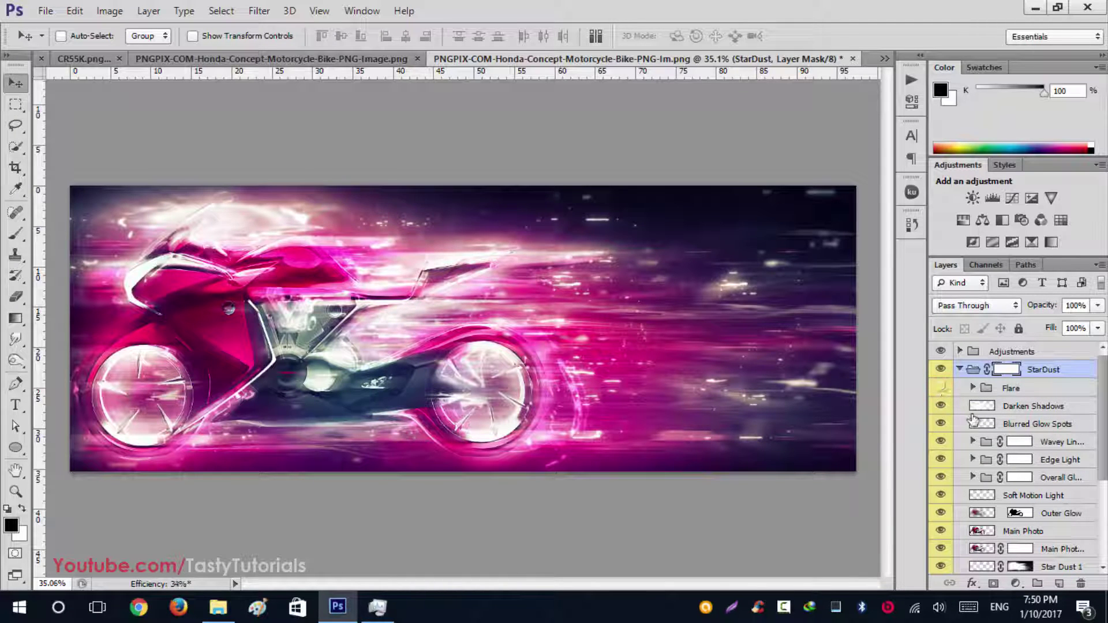
Compare the image with the Darken Shadows and Blurred Glow Spots layers hidden and shown, leaving both visible
{"action": "left_click", "coordinate": [940, 409]}
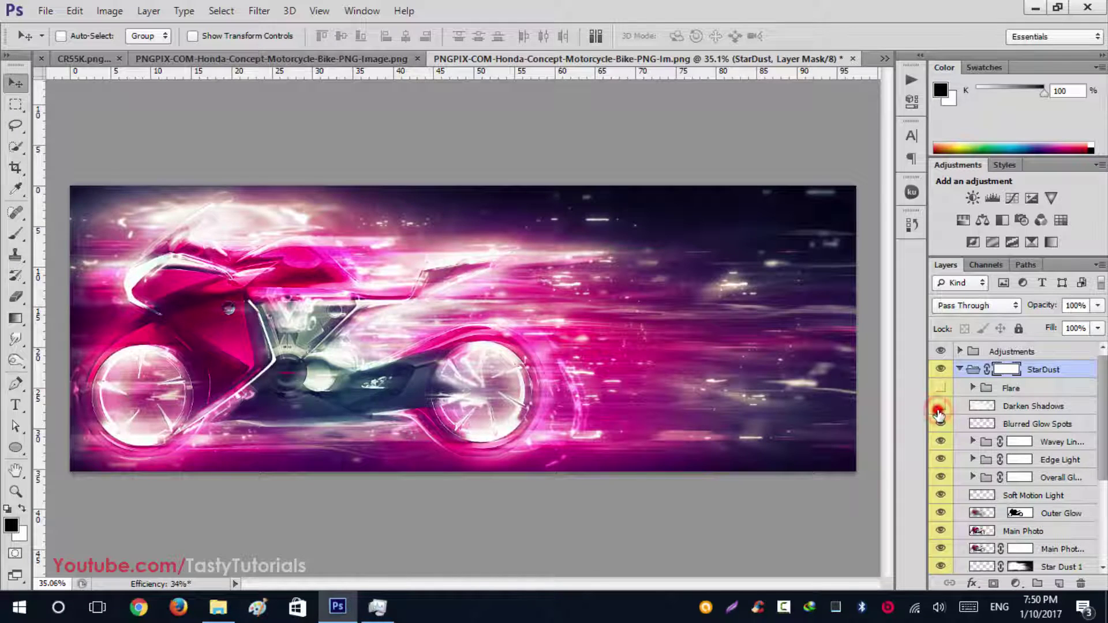
{"action": "left_click", "coordinate": [940, 409]}
{"action": "left_click", "coordinate": [940, 410]}
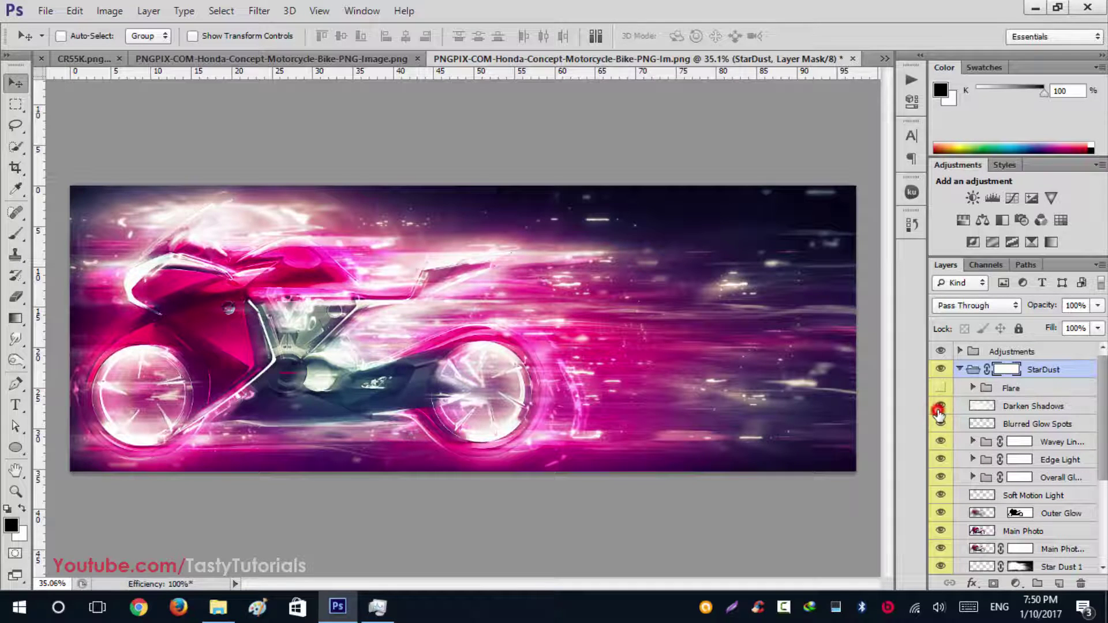
{"action": "left_click", "coordinate": [940, 408]}
{"action": "left_click", "coordinate": [940, 409]}
{"action": "left_click", "coordinate": [940, 410]}
{"action": "left_click", "coordinate": [940, 424]}
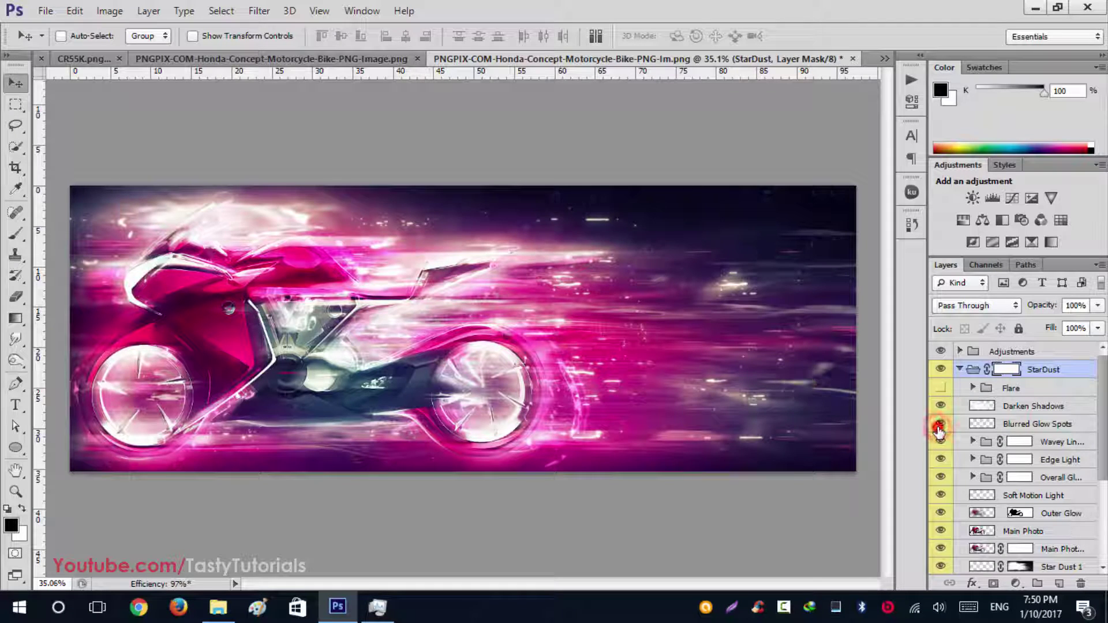
{"action": "left_click", "coordinate": [940, 425]}
Compare the image with the Wavey Lines and Edge Light groups hidden and shown, leaving both visible
{"action": "left_click", "coordinate": [940, 442]}
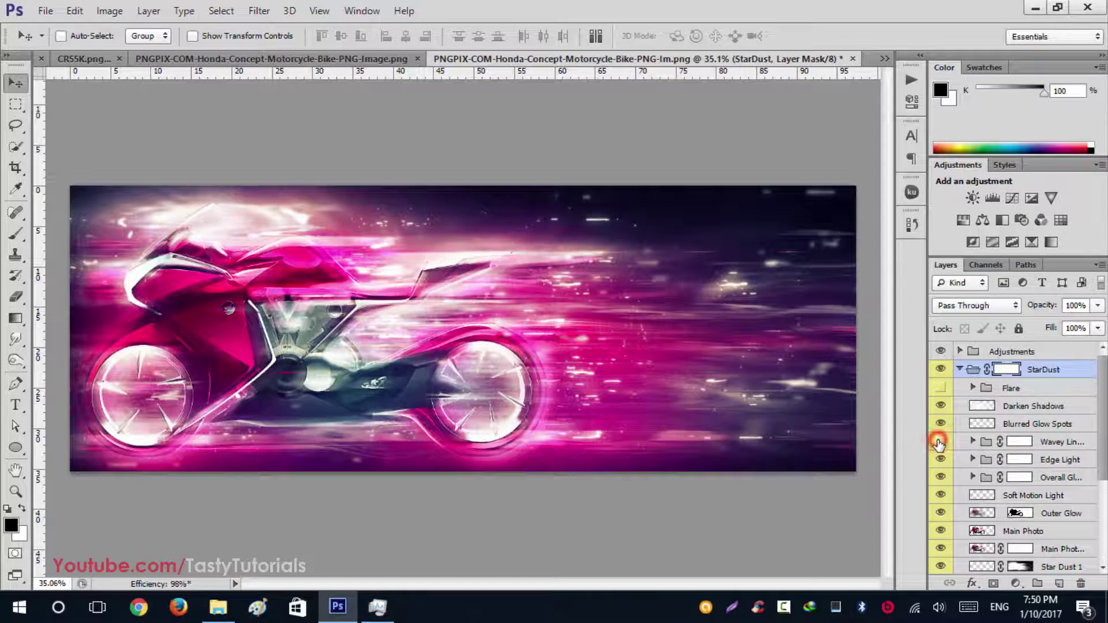
{"action": "left_click", "coordinate": [940, 442]}
{"action": "left_click", "coordinate": [940, 443]}
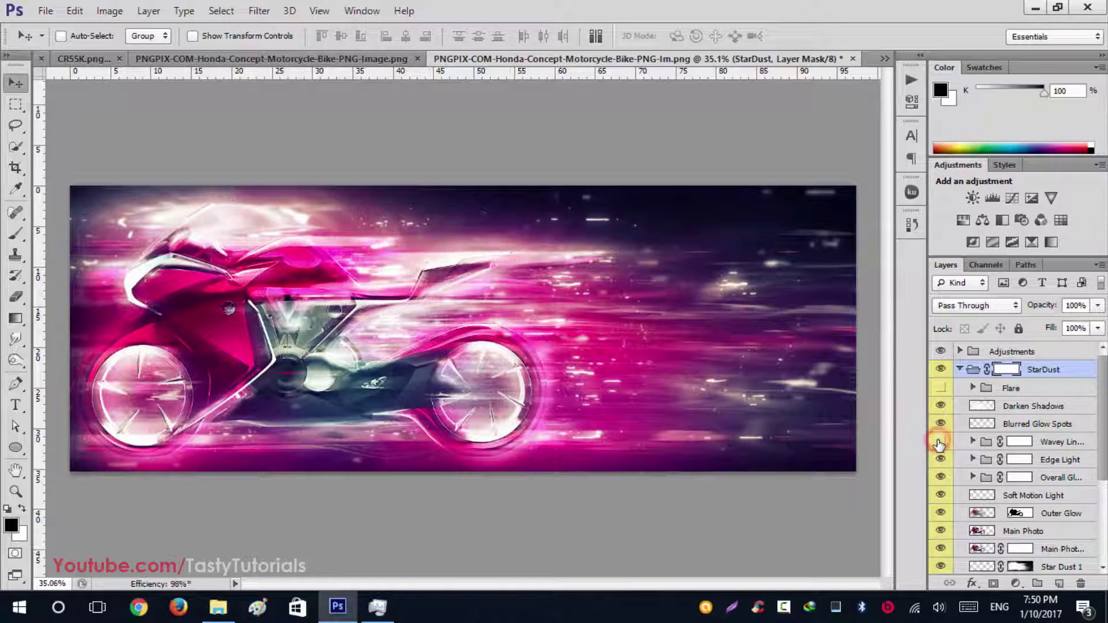
{"action": "left_click", "coordinate": [940, 442]}
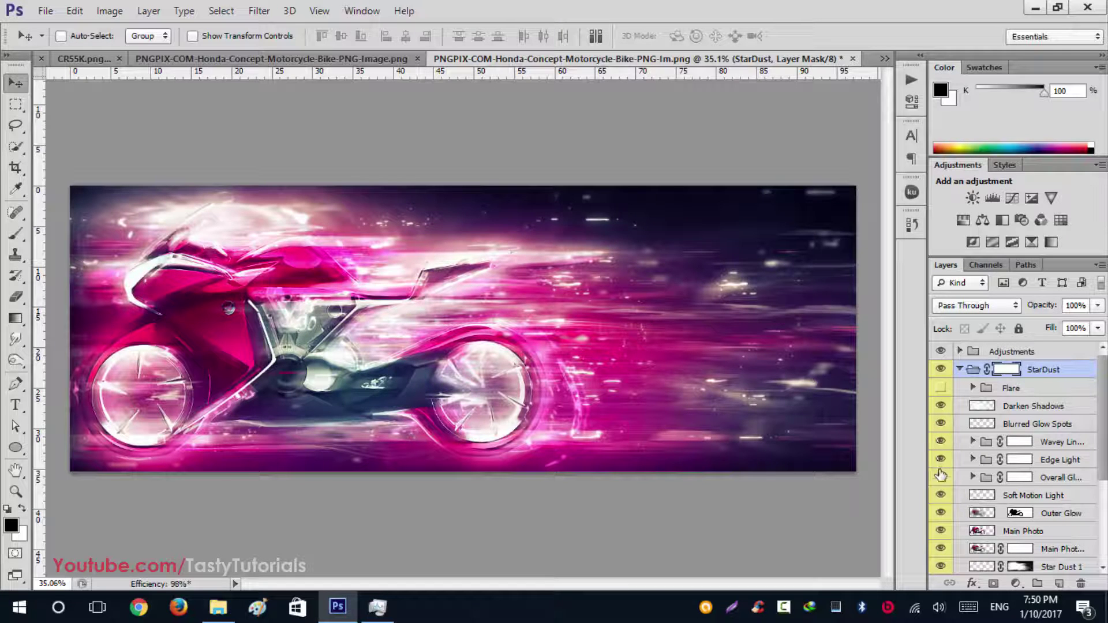
{"action": "left_click", "coordinate": [941, 459]}
{"action": "left_click", "coordinate": [941, 460]}
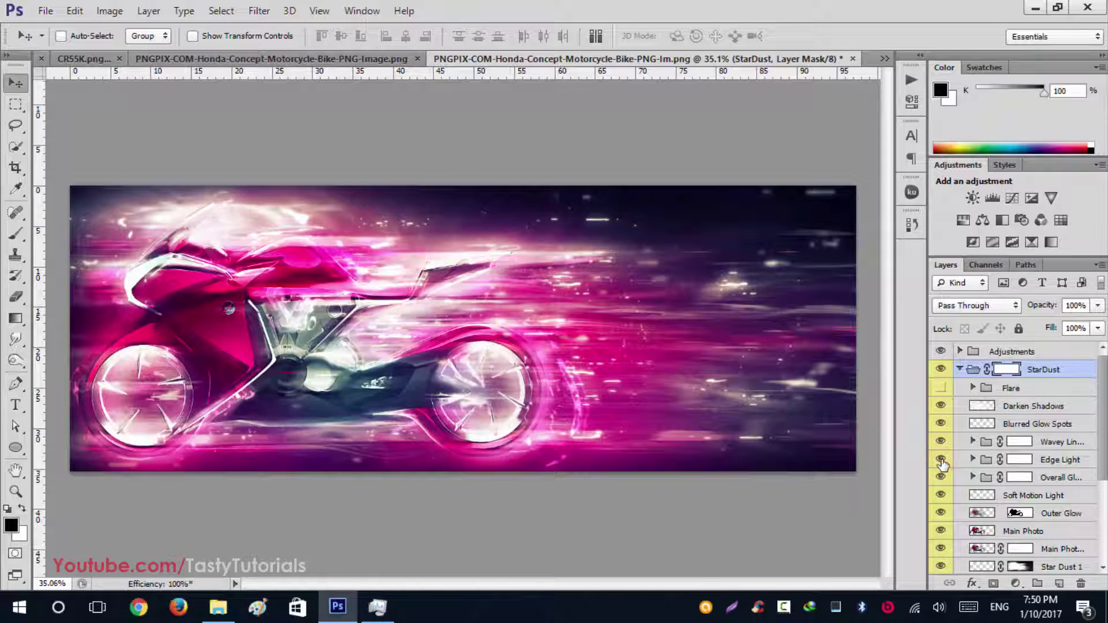
Compare the image with the Overall Glow group, Soft Motion Light and Outer Glow each hidden and shown, leaving all visible
{"action": "left_click", "coordinate": [940, 478]}
{"action": "left_click", "coordinate": [941, 478]}
{"action": "left_click", "coordinate": [941, 478]}
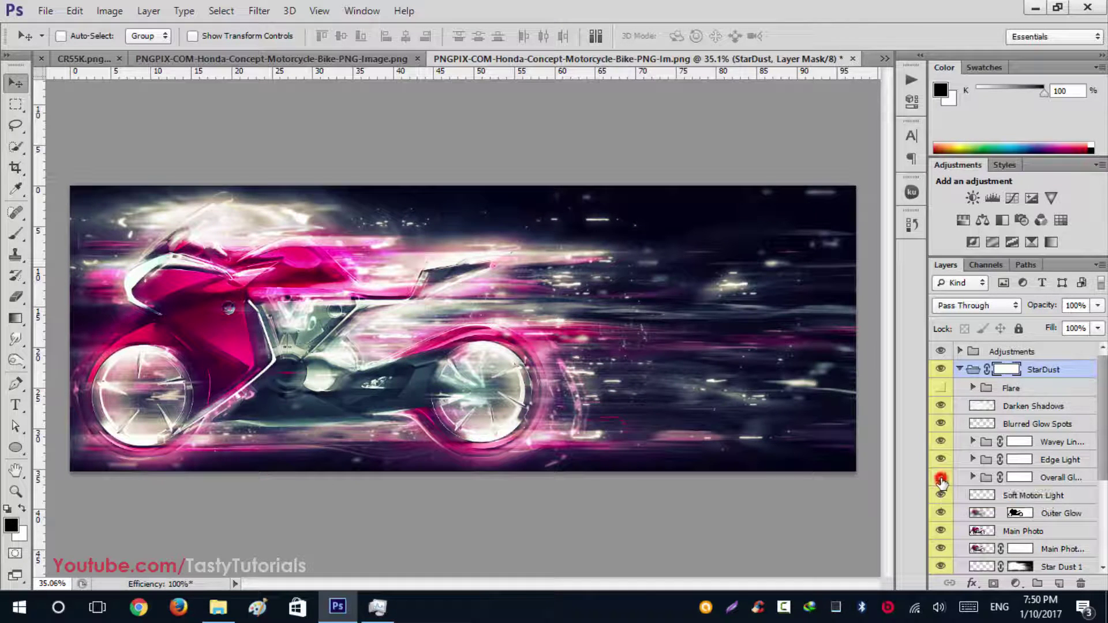
{"action": "left_click", "coordinate": [941, 478]}
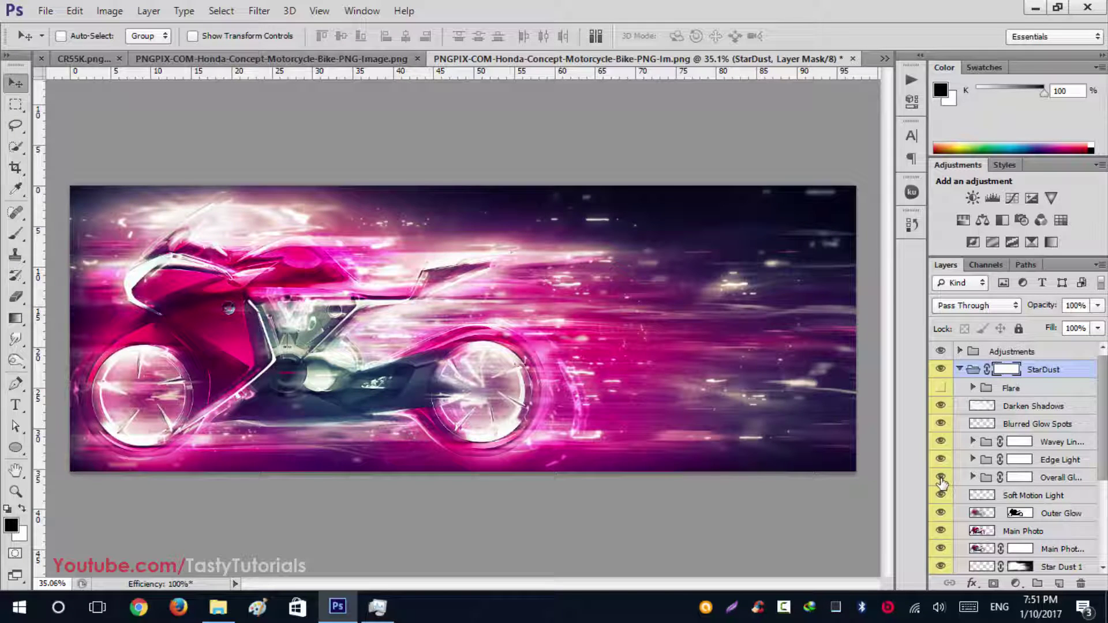
{"action": "left_click", "coordinate": [940, 495]}
{"action": "left_click", "coordinate": [941, 495]}
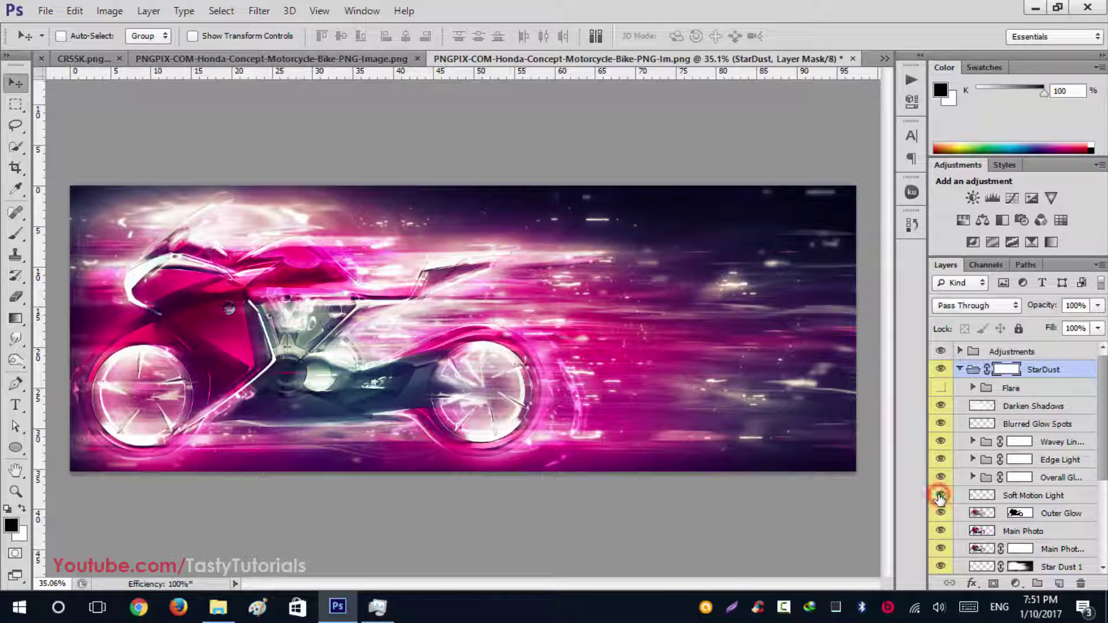
{"action": "left_click", "coordinate": [941, 513]}
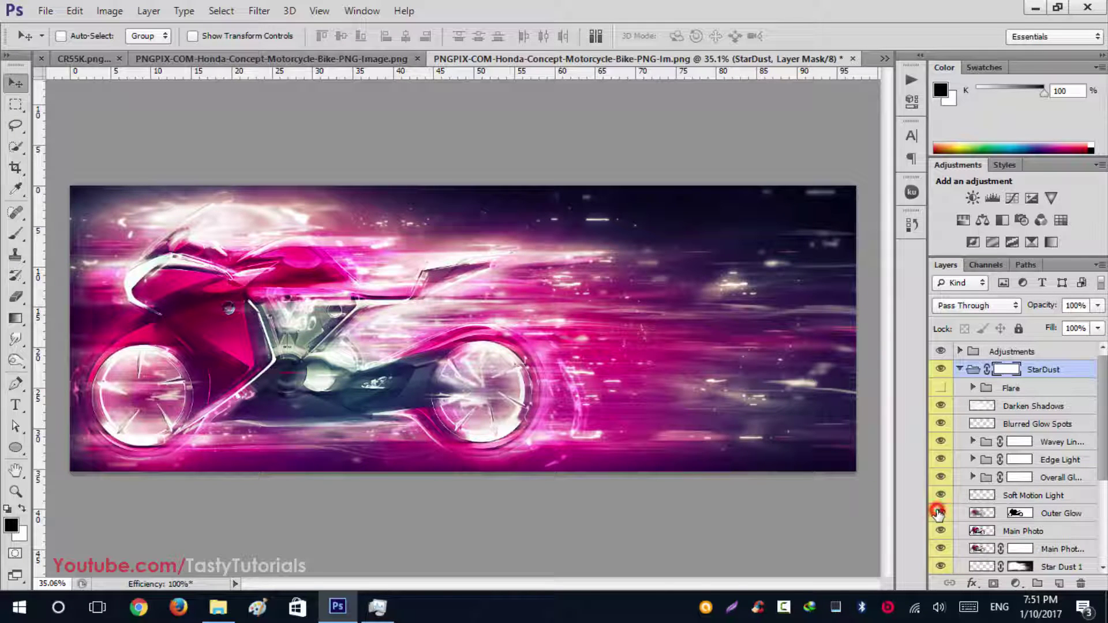
{"action": "left_click", "coordinate": [941, 514]}
Compare the motorcycle with the masked Main Photo layer above Star Dust 1 hidden and shown, leaving it visible
{"action": "scroll", "coordinate": [940, 513], "scroll_direction": "down", "scroll_amount": 3}
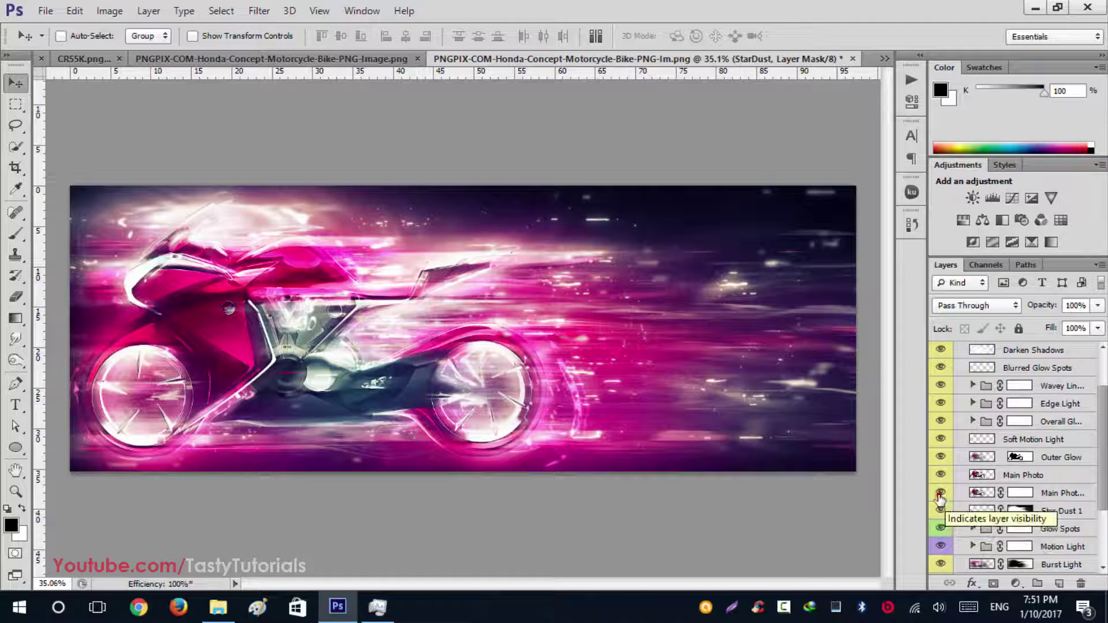
{"action": "left_click", "coordinate": [940, 494]}
{"action": "left_click", "coordinate": [940, 495]}
{"action": "left_click", "coordinate": [939, 495]}
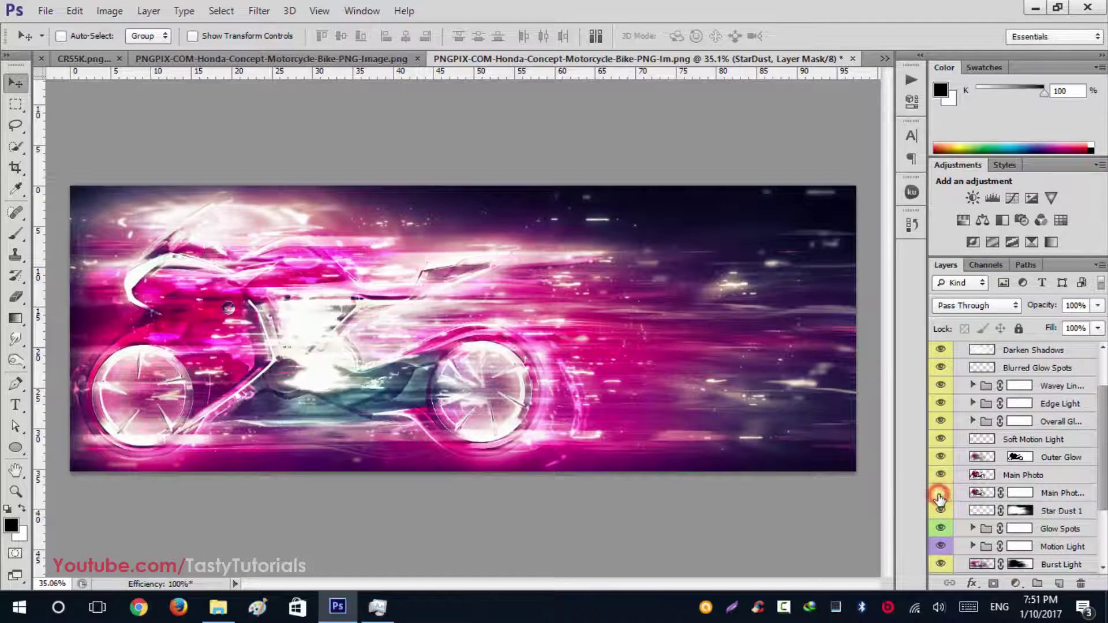
{"action": "left_click", "coordinate": [941, 494]}
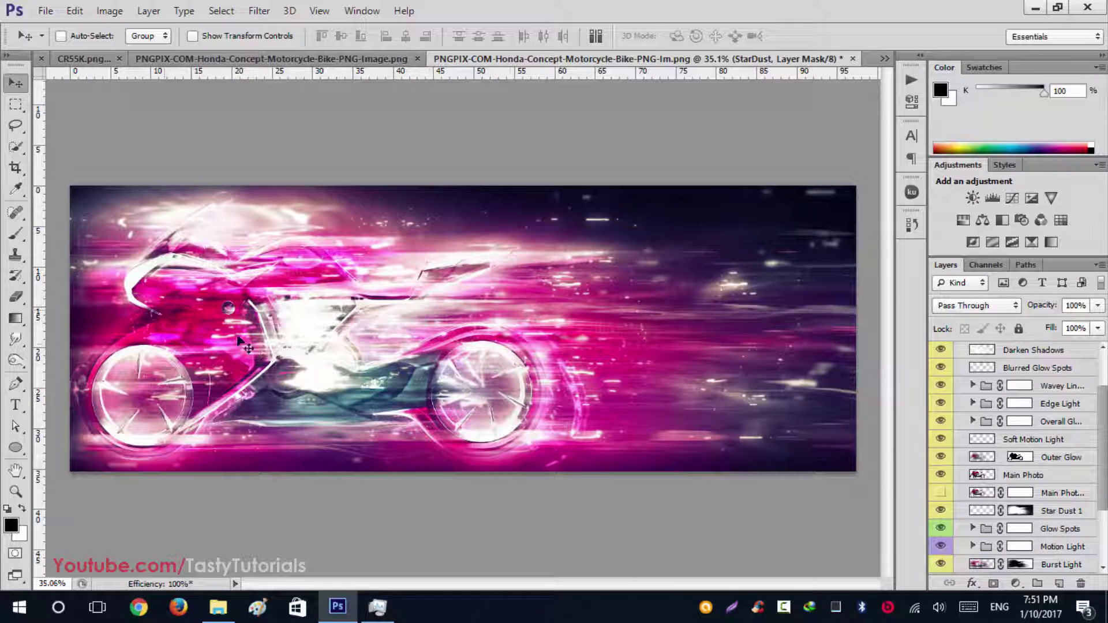
{"action": "left_click", "coordinate": [941, 493]}
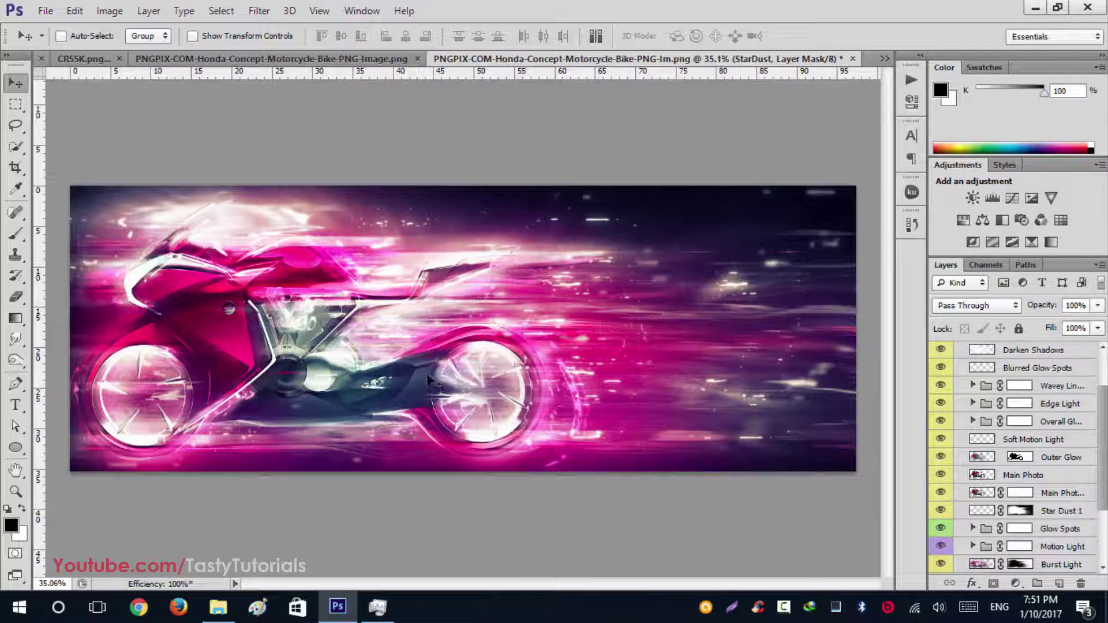
Compare the image with the Star Dust 1 layer and the Glow Spots group hidden and shown, leaving both visible
{"action": "scroll", "coordinate": [969, 528], "scroll_direction": "down", "scroll_amount": 1}
{"action": "left_click", "coordinate": [940, 493]}
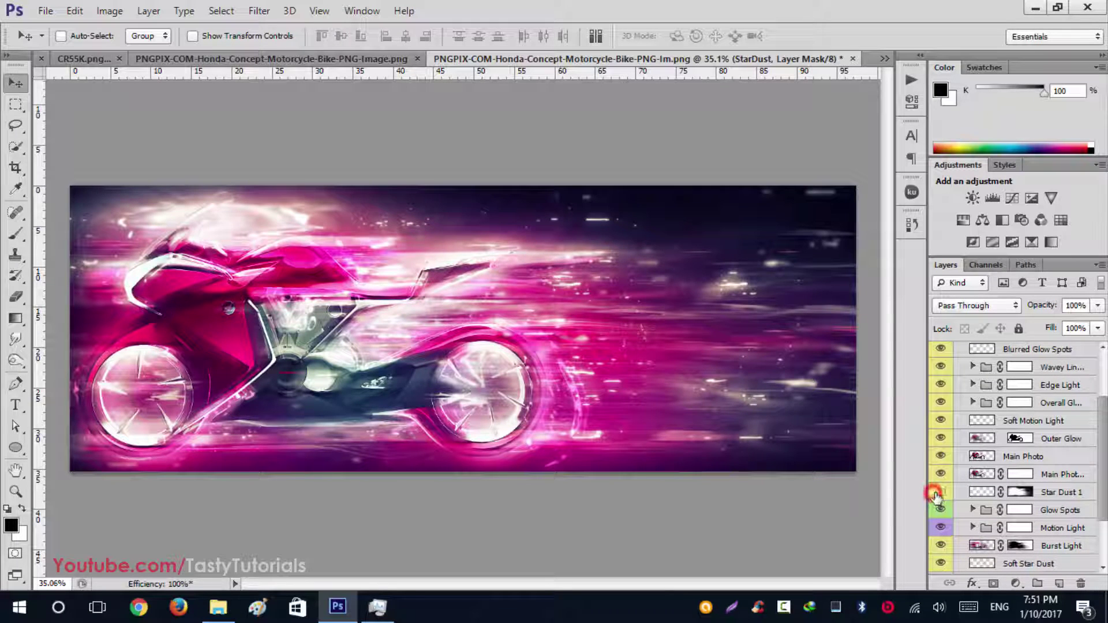
{"action": "left_click", "coordinate": [941, 493]}
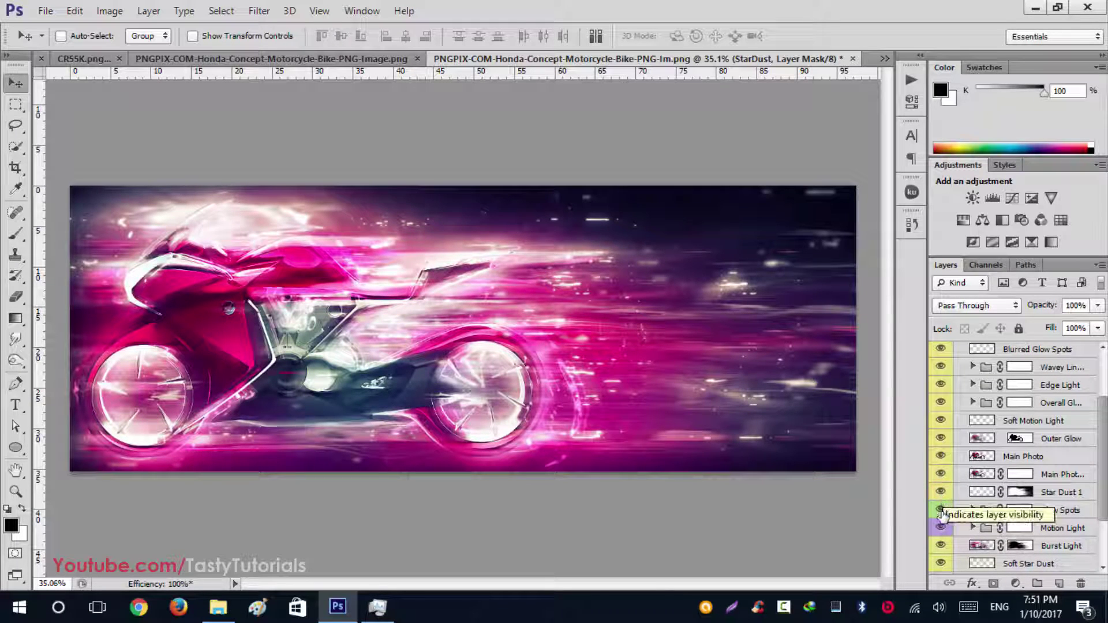
{"action": "left_click", "coordinate": [940, 510]}
{"action": "left_click", "coordinate": [941, 511]}
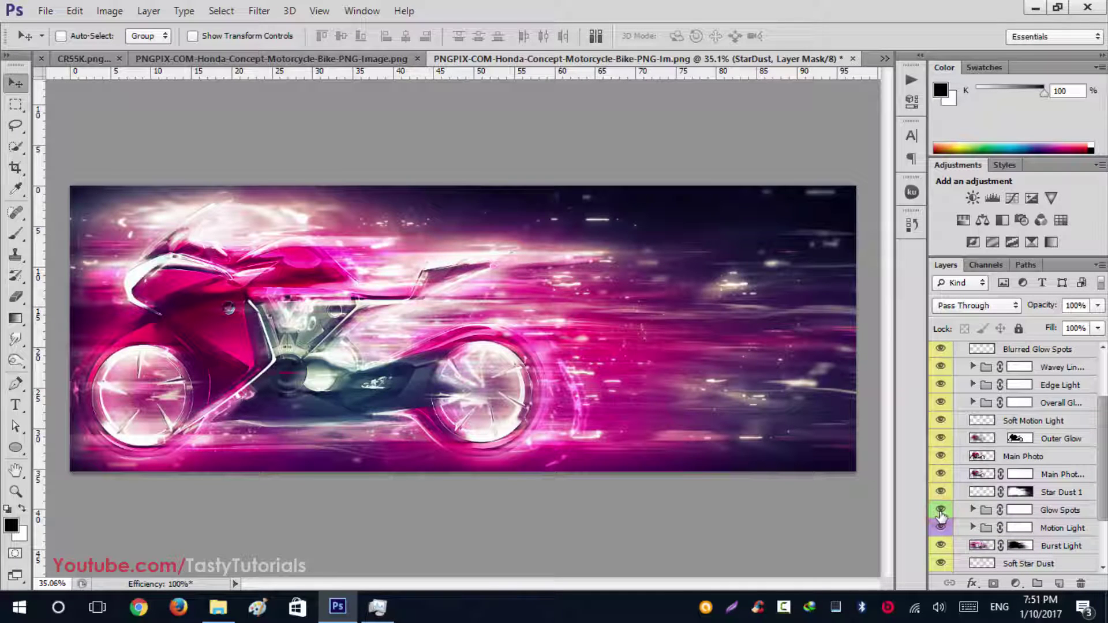
Duplicate the Glow Spots group and shift the copy sideways toward the motorcycle's trail to add more light specks
{"action": "left_click", "coordinate": [1050, 511]}
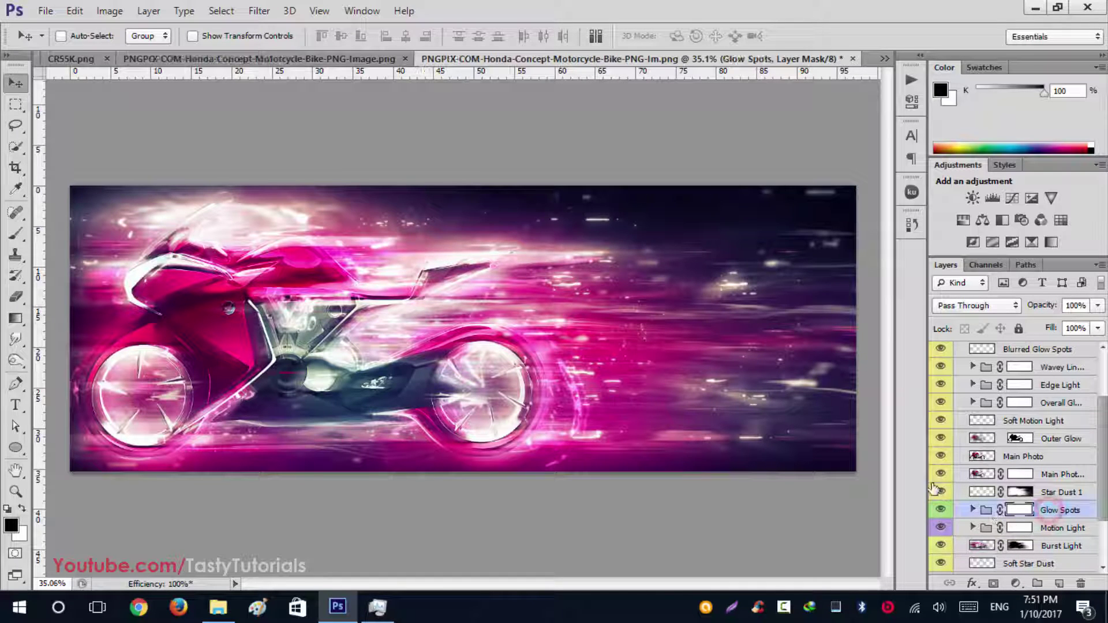
{"action": "left_click", "coordinate": [941, 528]}
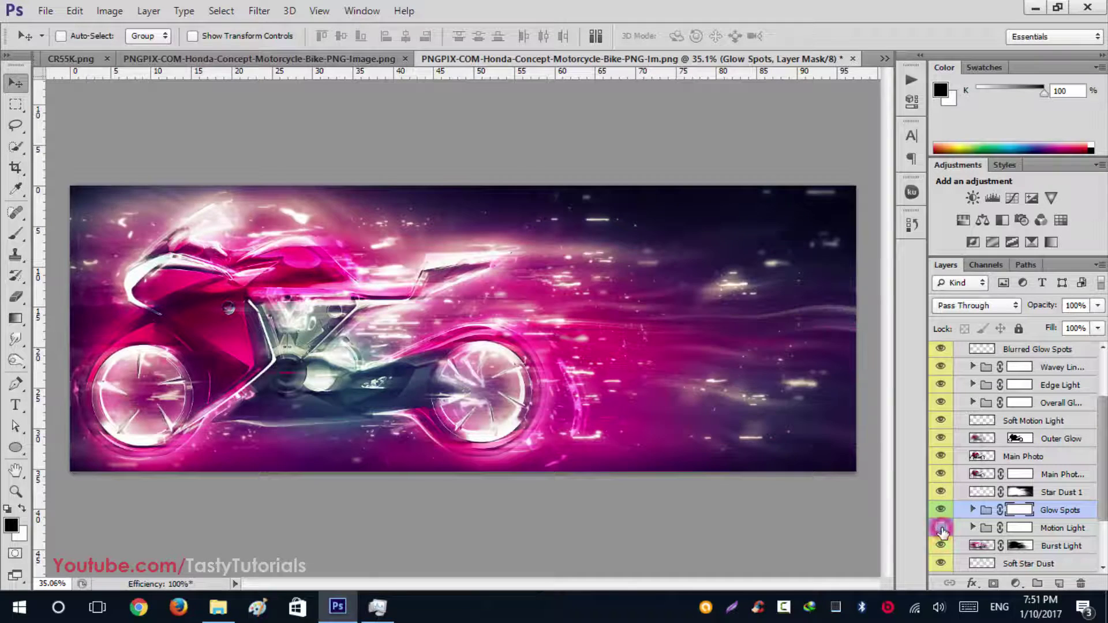
{"action": "left_click", "coordinate": [940, 528]}
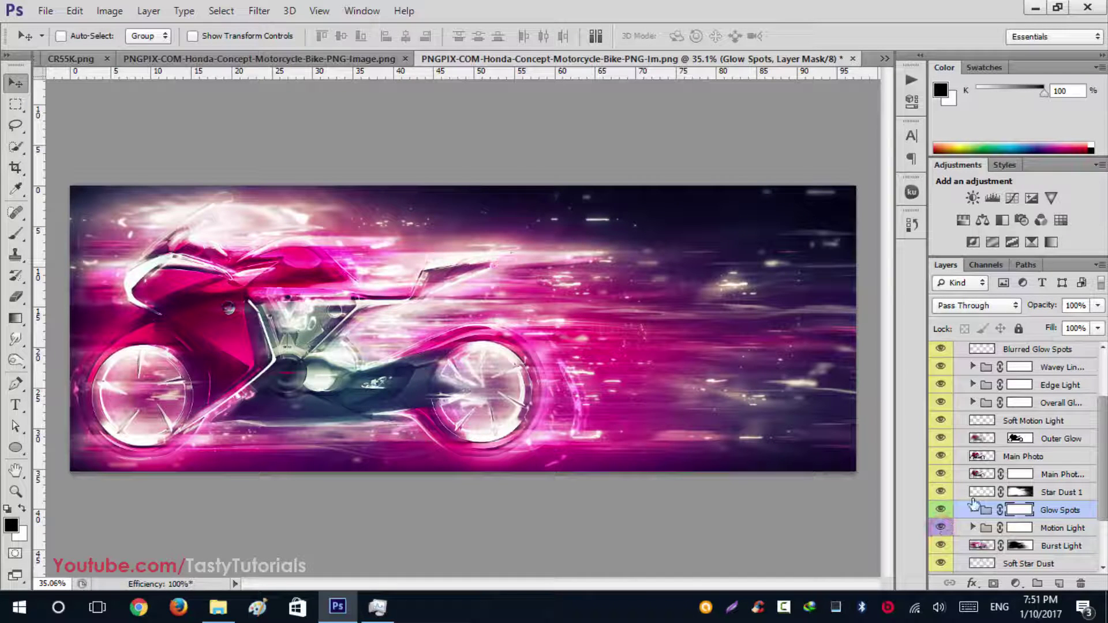
{"action": "key", "text": "ctrl+j"}
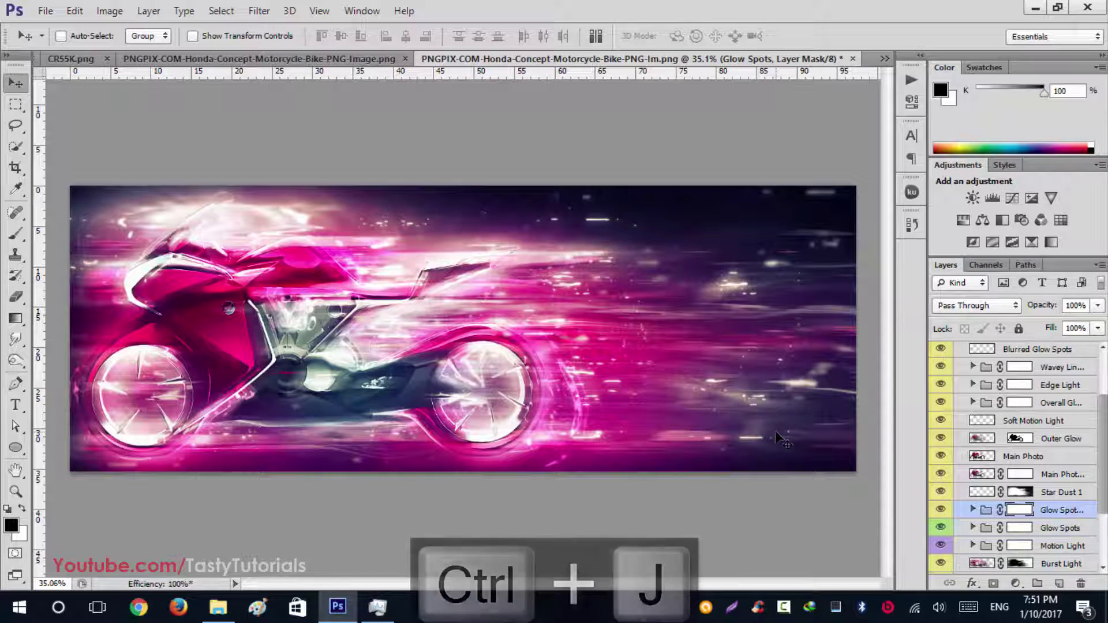
{"action": "left_click_drag", "start_coordinate": [474, 358], "coordinate": [494, 344]}
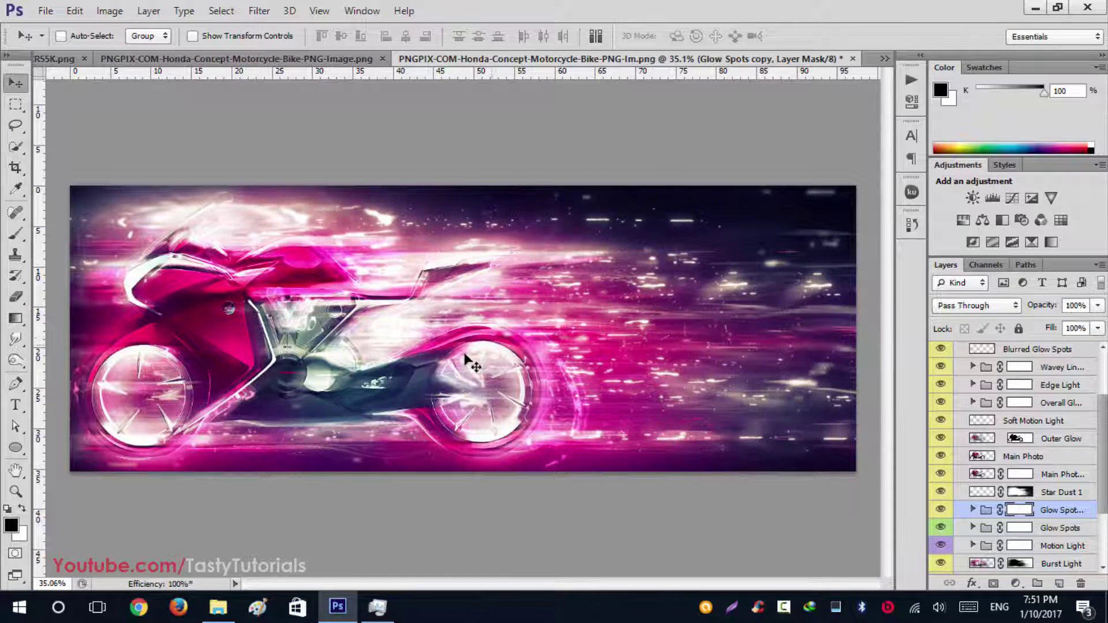
{"action": "scroll", "coordinate": [375, 351], "scroll_direction": "down", "scroll_amount": 1}
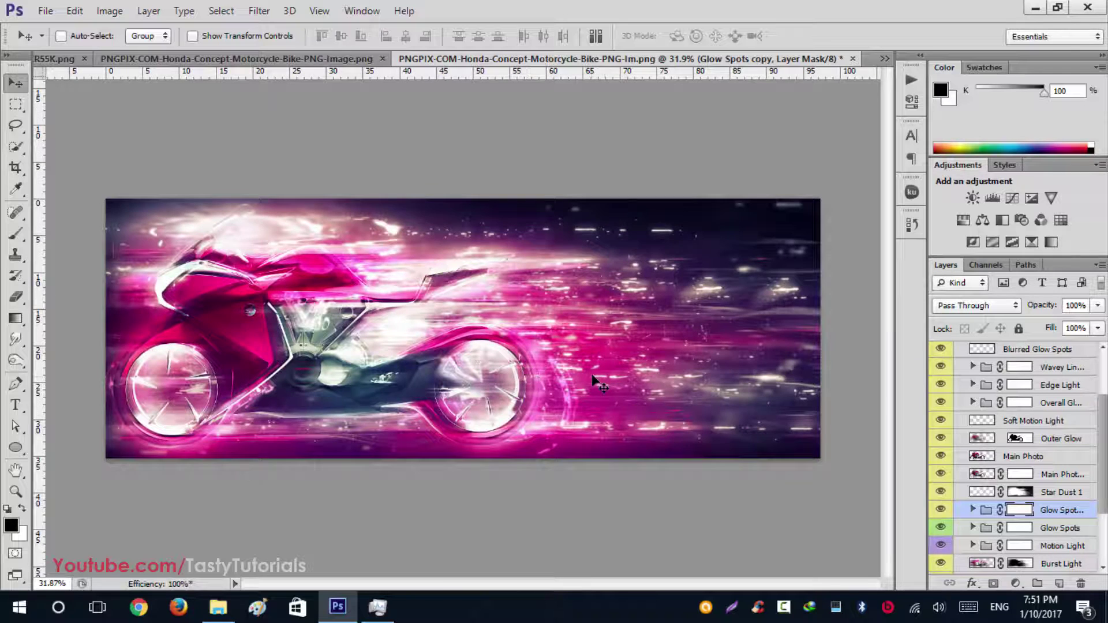
{"action": "scroll", "coordinate": [600, 384], "scroll_direction": "up", "scroll_amount": 1}
{"action": "scroll", "coordinate": [1014, 527], "scroll_direction": "down", "scroll_amount": 1}
Compare the image with the Motion Light group and the Burst Light layer hidden and shown, leaving both visible
{"action": "scroll", "coordinate": [1015, 527], "scroll_direction": "down", "scroll_amount": 4}
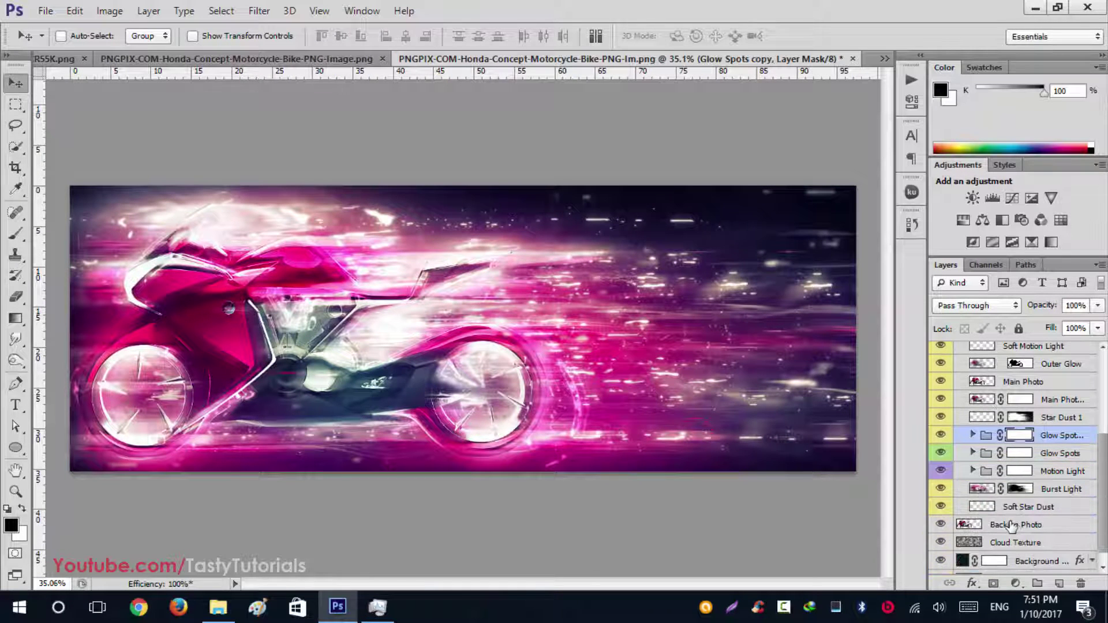
{"action": "left_click", "coordinate": [941, 472]}
{"action": "left_click", "coordinate": [940, 471]}
{"action": "left_click", "coordinate": [941, 489]}
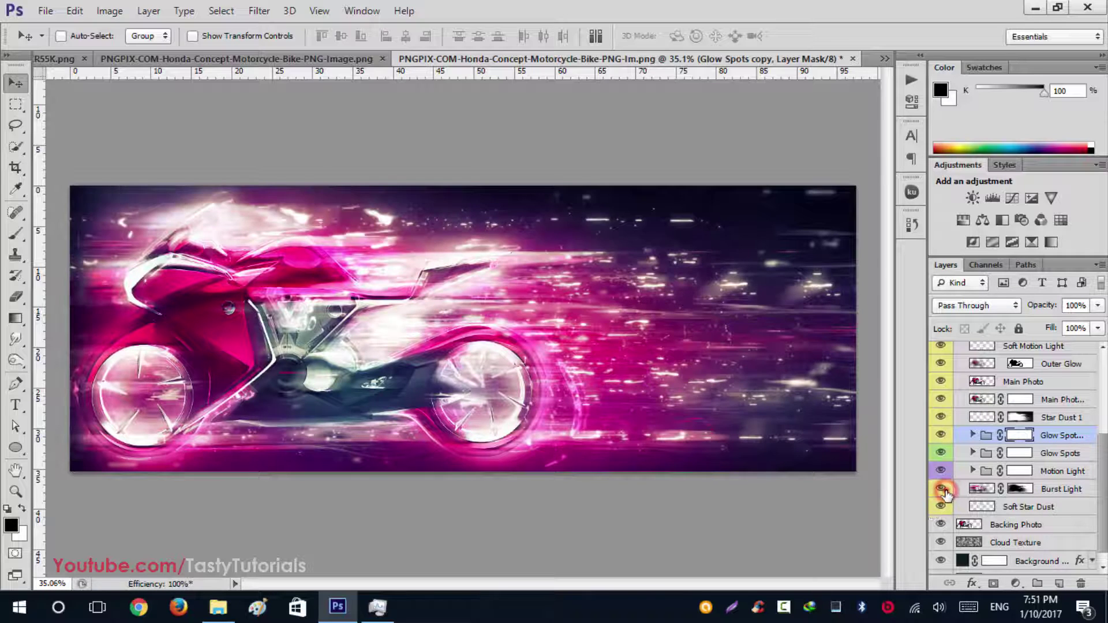
{"action": "left_click", "coordinate": [941, 489]}
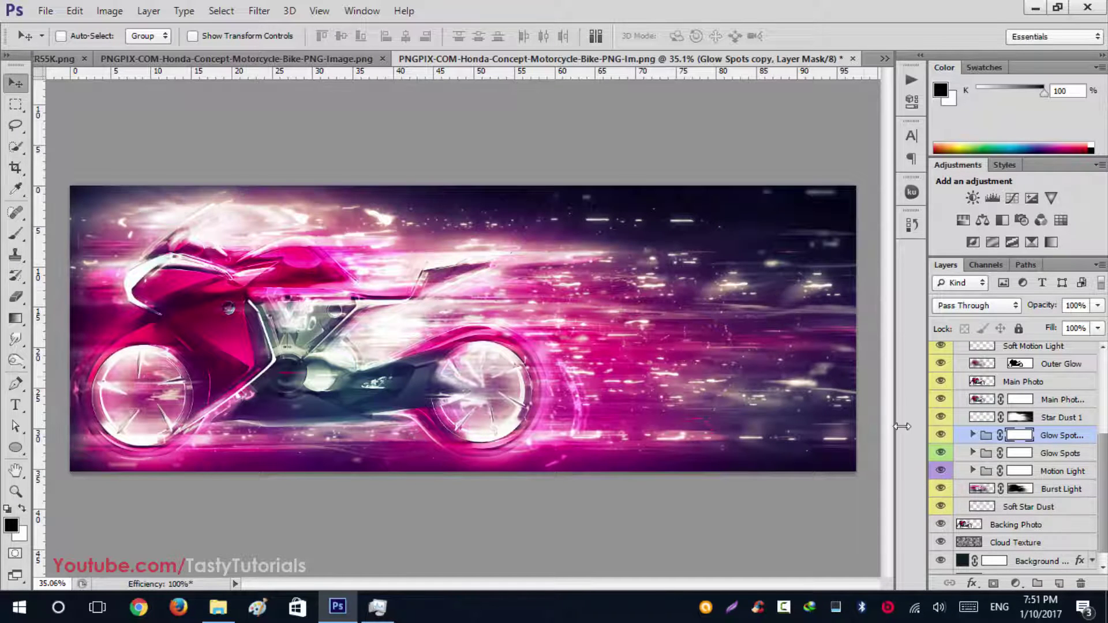
Check what Soft Star Dust, the dark background fill layer and Cloud Texture each contribute, leaving them visible
{"action": "left_click", "coordinate": [941, 507]}
{"action": "scroll", "coordinate": [944, 514], "scroll_direction": "down", "scroll_amount": 1}
{"action": "left_click", "coordinate": [941, 546]}
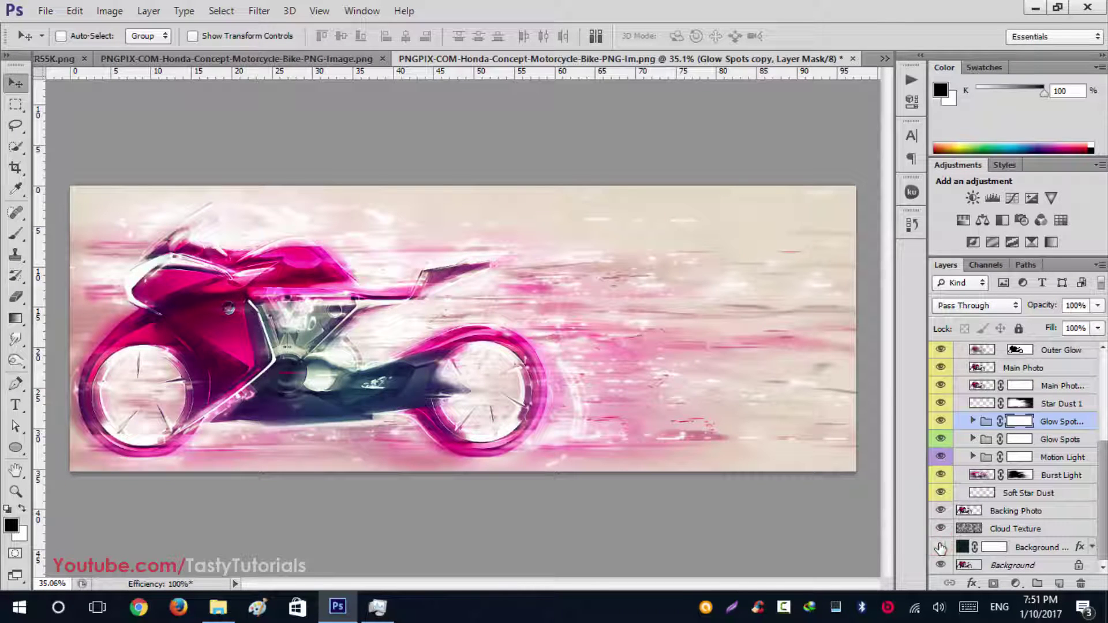
{"action": "left_click", "coordinate": [941, 546]}
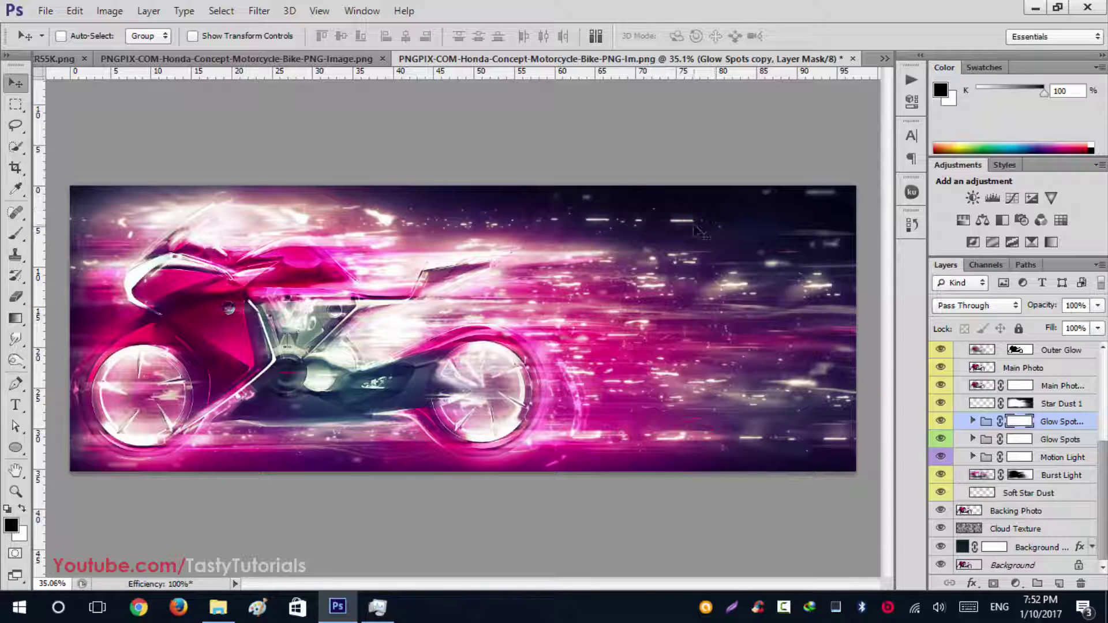
{"action": "left_click", "coordinate": [939, 529]}
Collapse the StarDust group, expand the Adjustments group, and compare the effect with the original using the Before / After layer
{"action": "scroll", "coordinate": [964, 415], "scroll_direction": "up", "scroll_amount": 3}
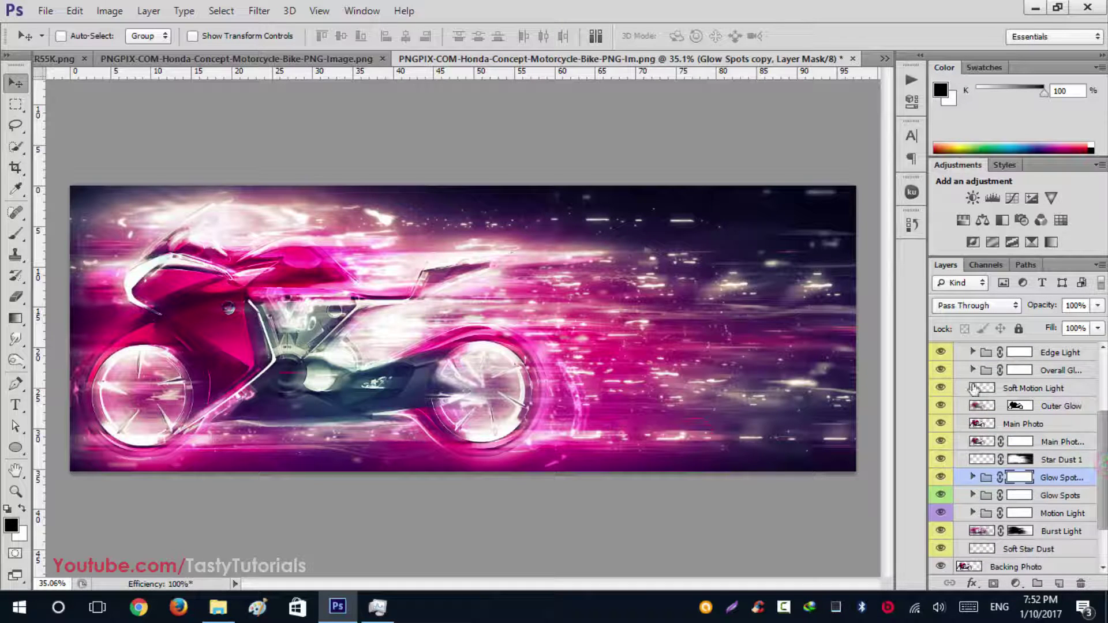
{"action": "scroll", "coordinate": [1105, 427], "scroll_direction": "up", "scroll_amount": 4}
{"action": "scroll", "coordinate": [1105, 442], "scroll_direction": "up", "scroll_amount": 4}
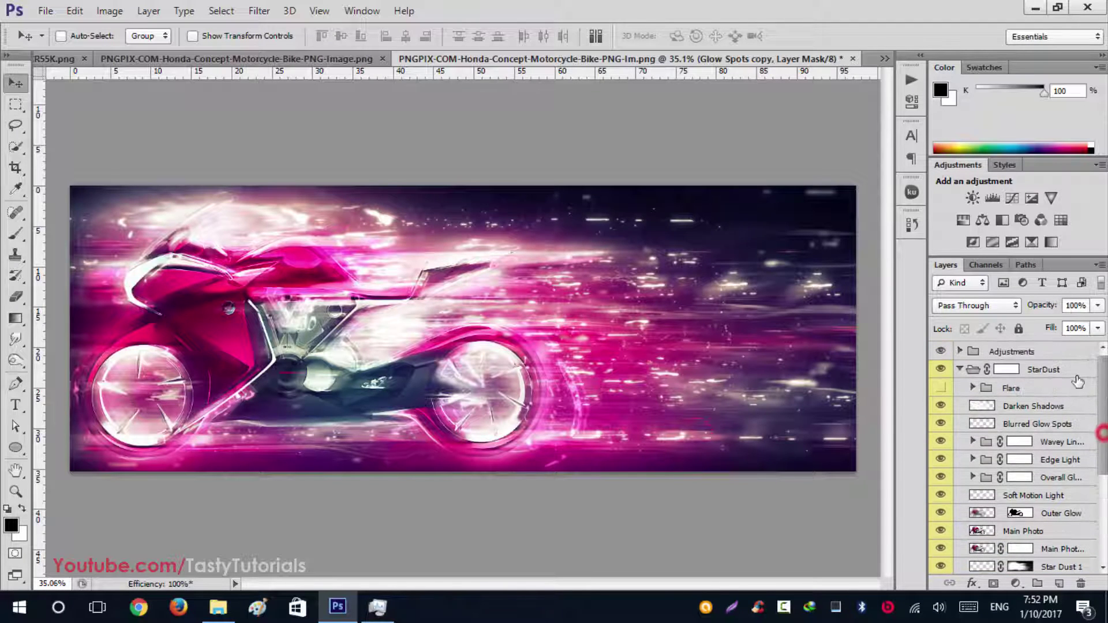
{"action": "left_click", "coordinate": [959, 369]}
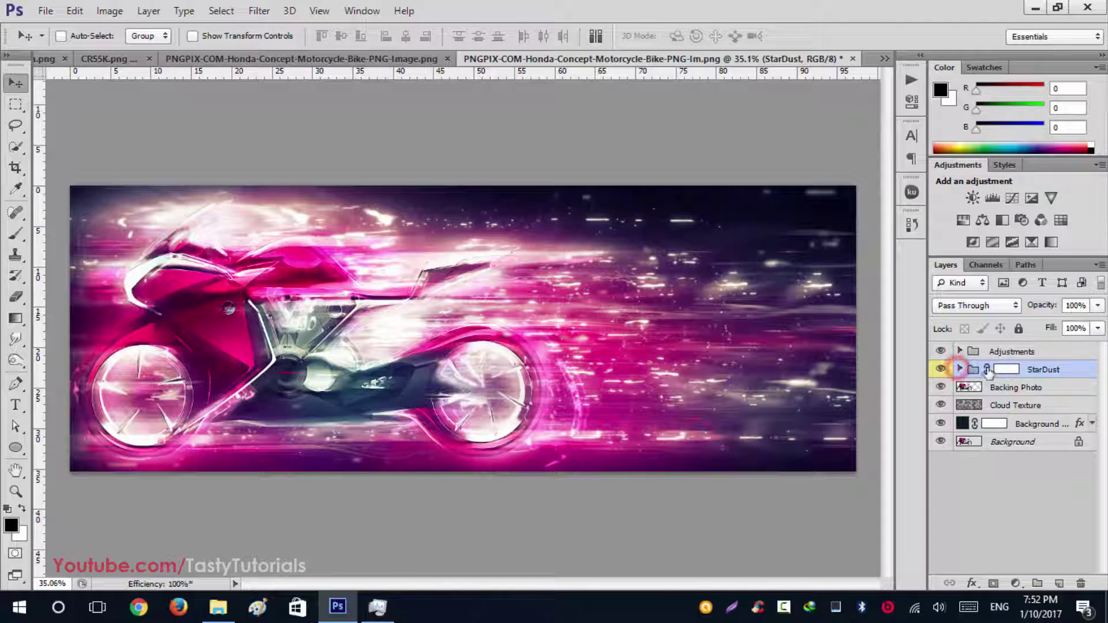
{"action": "left_click", "coordinate": [959, 351]}
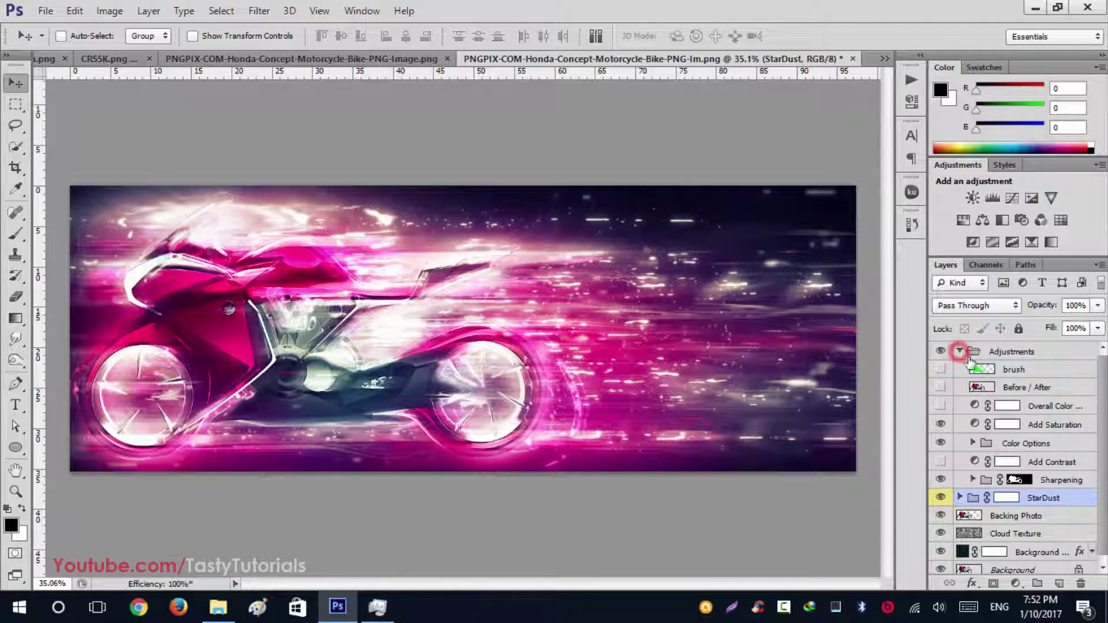
{"action": "left_click", "coordinate": [940, 387]}
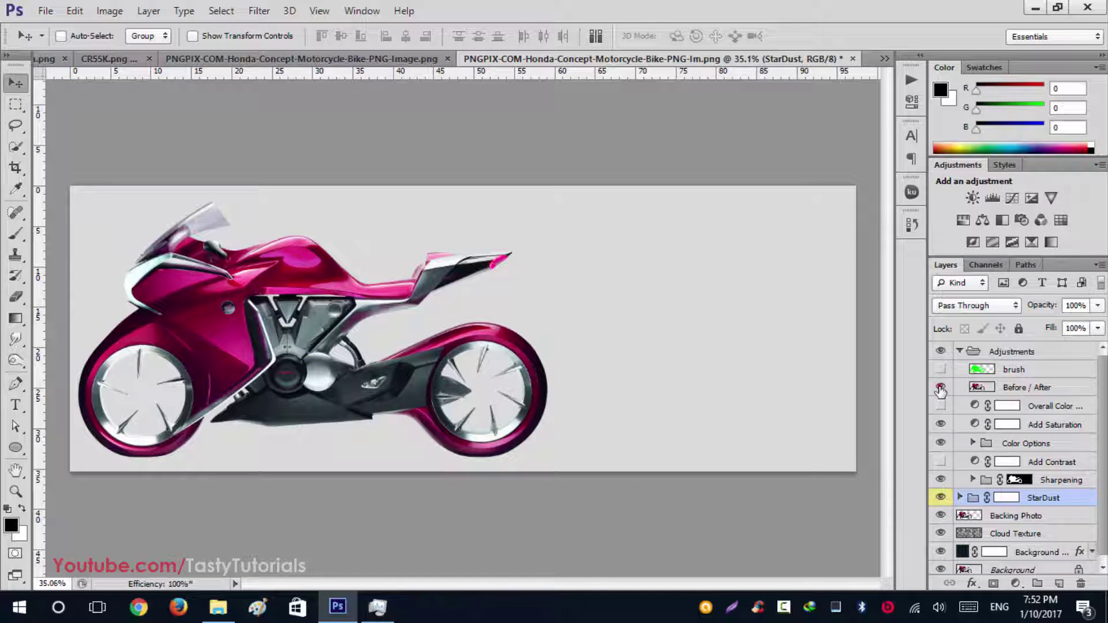
{"action": "left_click", "coordinate": [941, 388]}
Turn on the Overall Color adjustment layer in the Adjustments group
{"action": "left_click", "coordinate": [940, 407]}
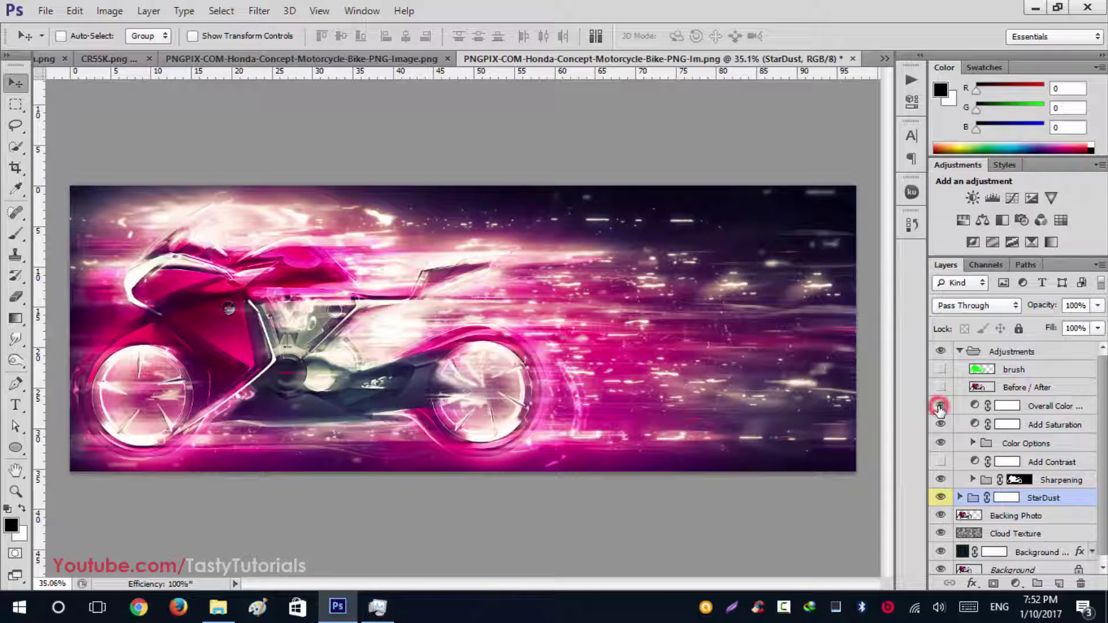
{"action": "left_click", "coordinate": [940, 407]}
{"action": "left_click", "coordinate": [940, 406]}
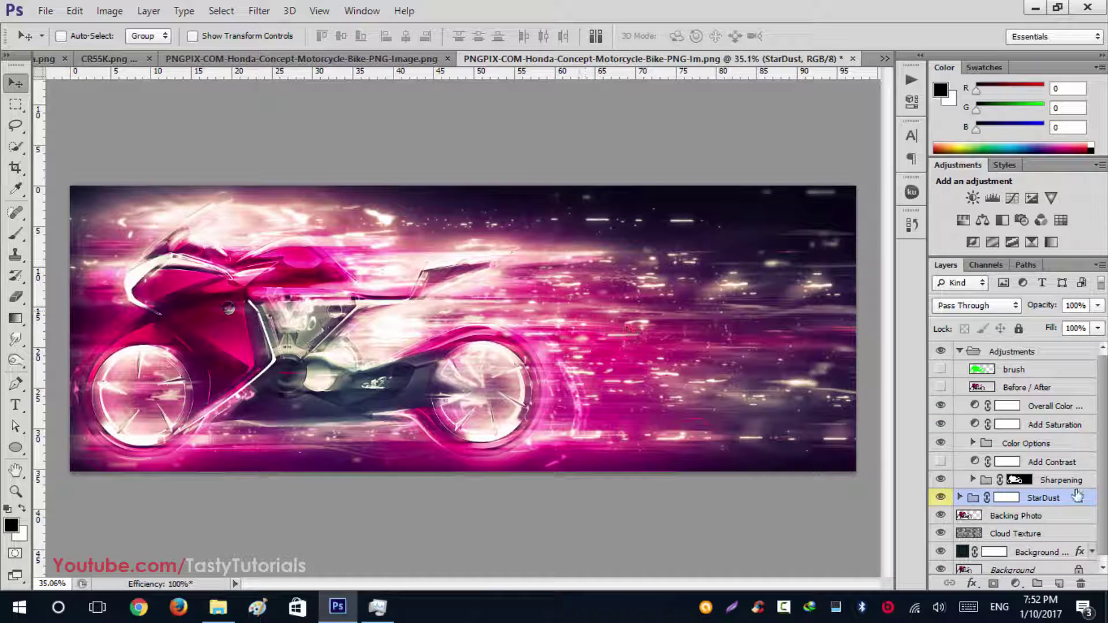
Turn on the Add Contrast adjustment layer and collapse the Adjustments group
{"action": "scroll", "coordinate": [1039, 497], "scroll_direction": "down", "scroll_amount": 1}
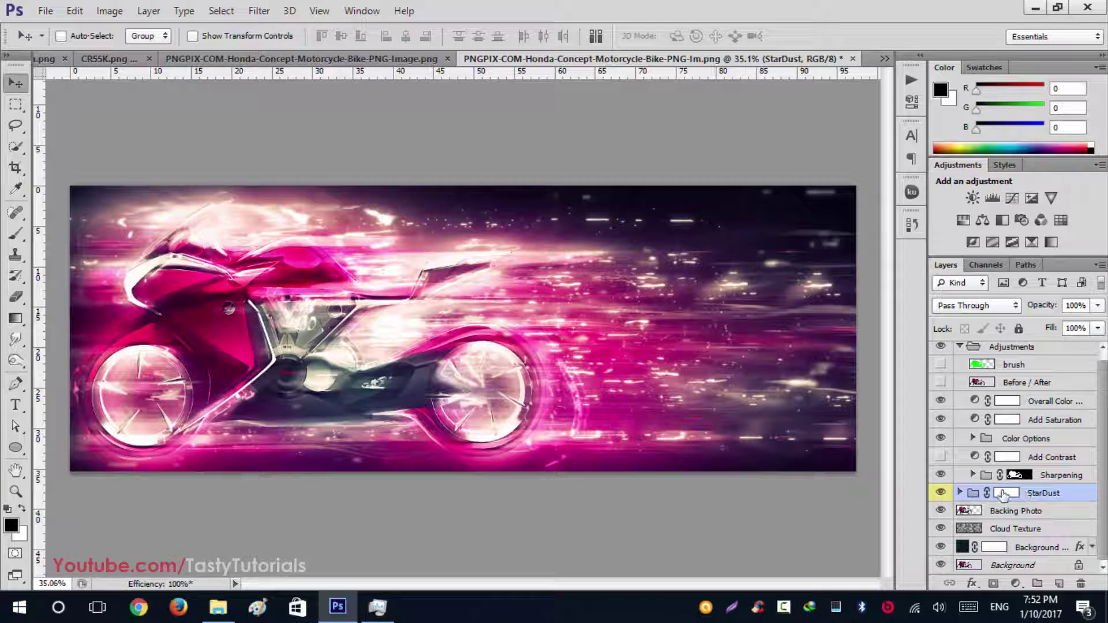
{"action": "left_click", "coordinate": [941, 458]}
{"action": "left_click", "coordinate": [941, 458]}
{"action": "left_click", "coordinate": [941, 458]}
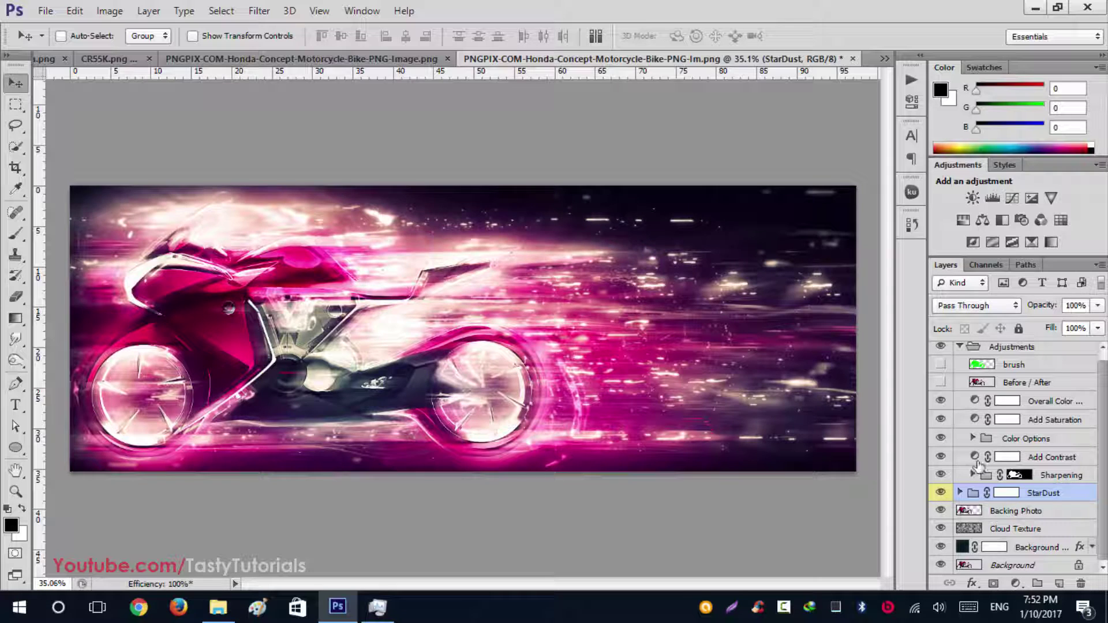
{"action": "left_click", "coordinate": [961, 352]}
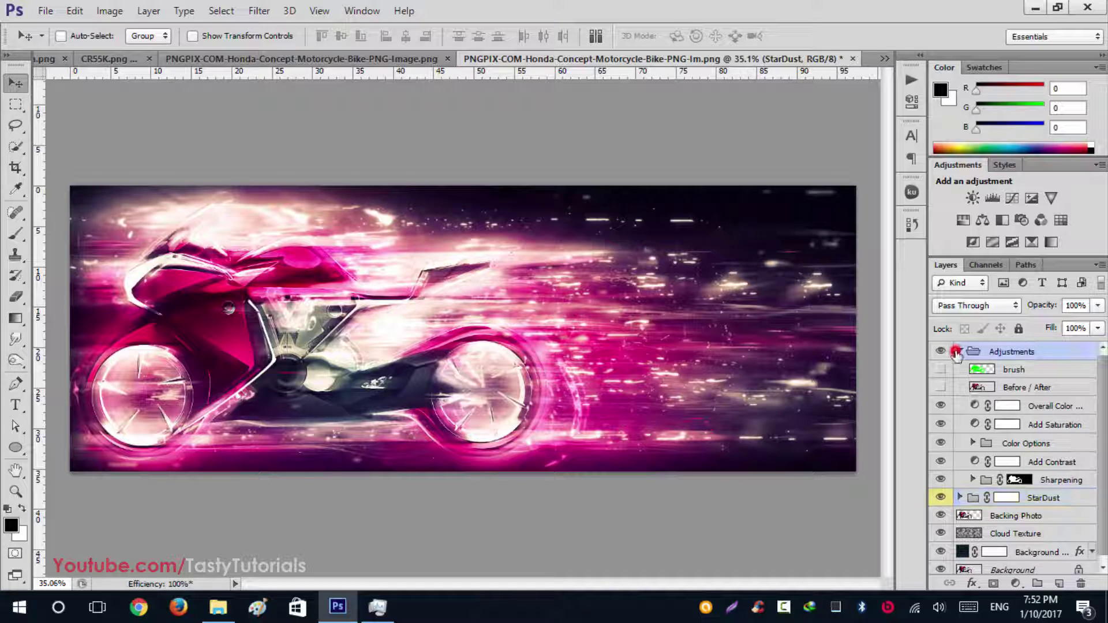
{"action": "left_click", "coordinate": [960, 352]}
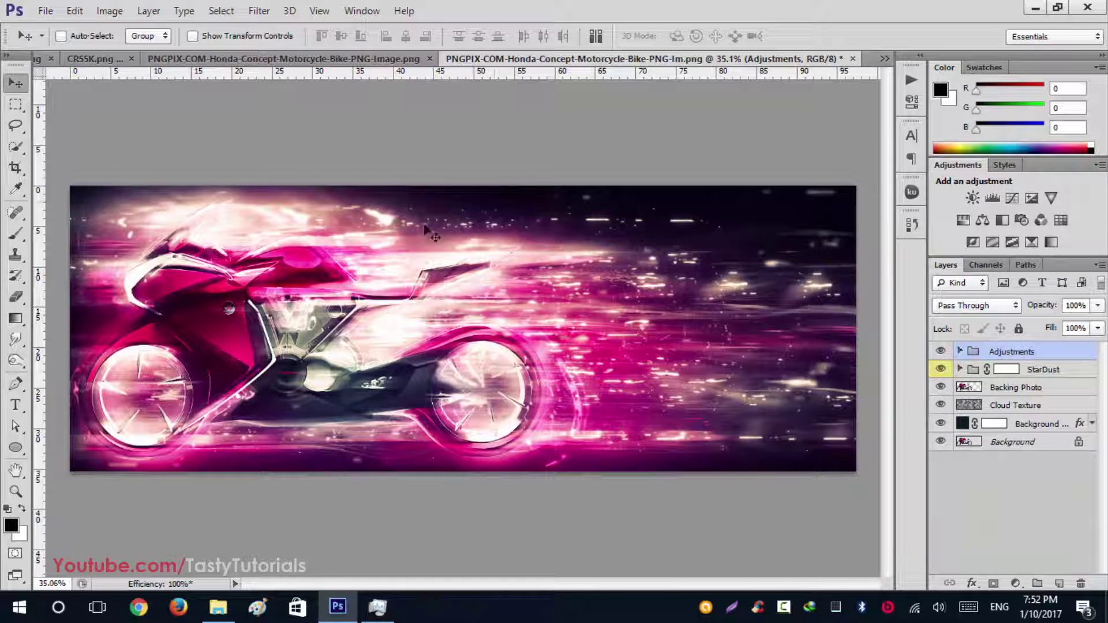